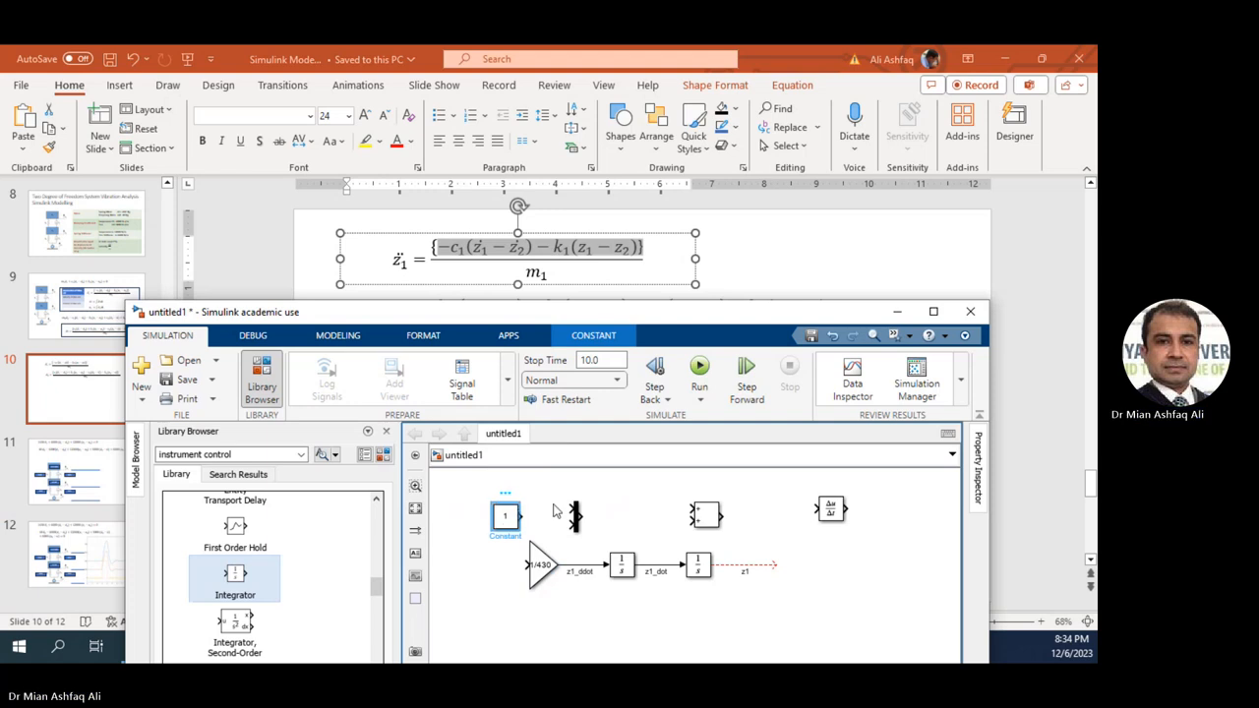
Clear the Constant and Mux blocks out of the way and connect the Add block to the 1/430 gain's input.
key(Delete)
drag(576, 516, 887, 571)
mouse_move(701, 514)
mouse_down()
mouse_move(497, 507)
mouse_move(474, 526)
mouse_move(478, 569)
mouse_move(530, 565)
mouse_up()
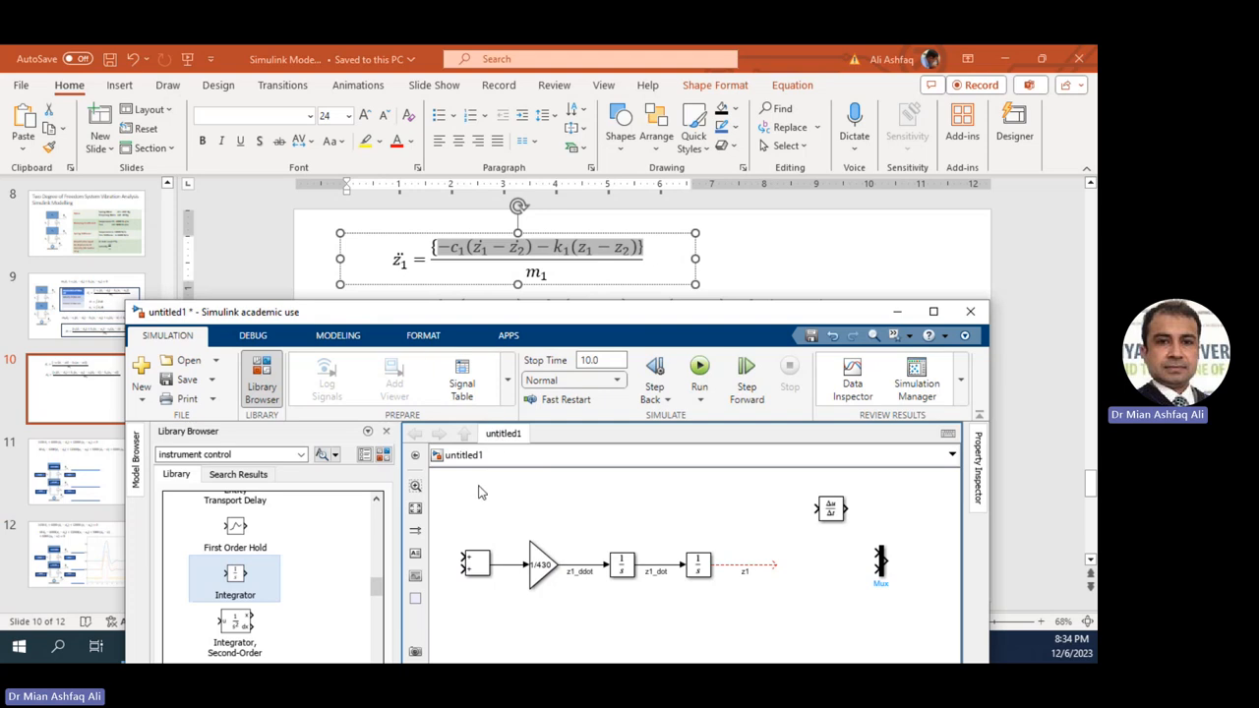
Set the Add block's list of signs to "--" so both inputs are subtracted.
double_click(477, 563)
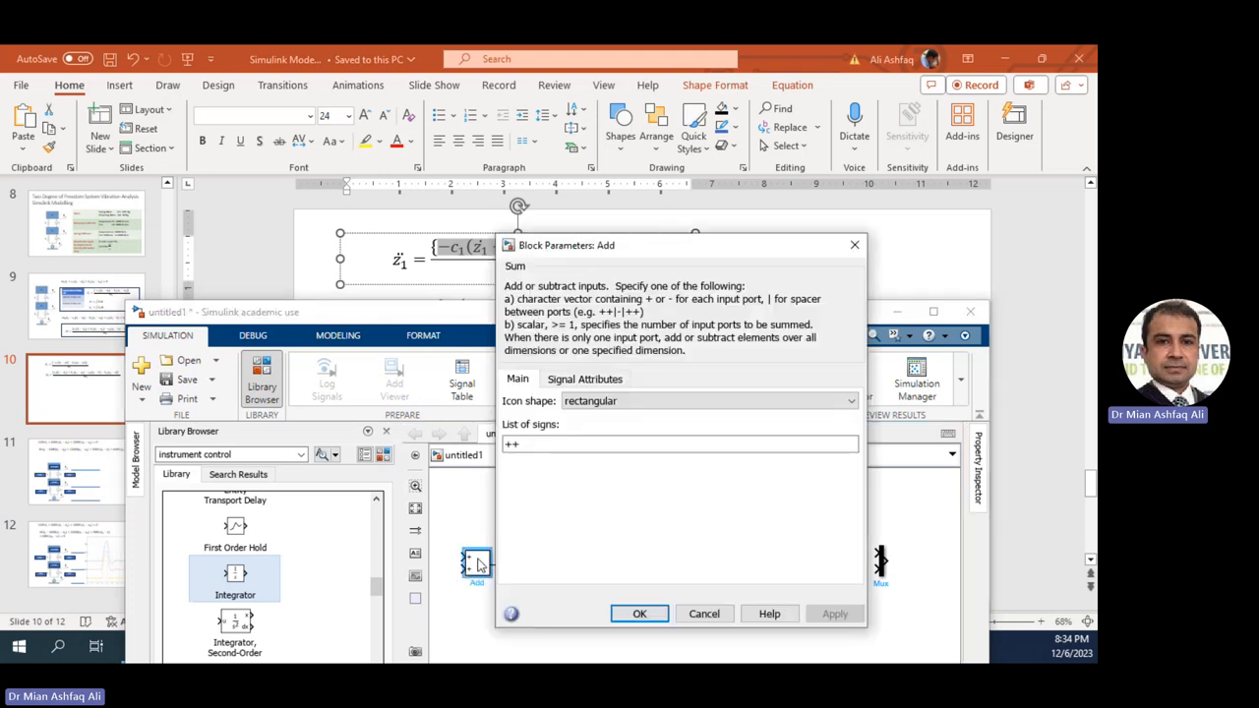
double_click(549, 449)
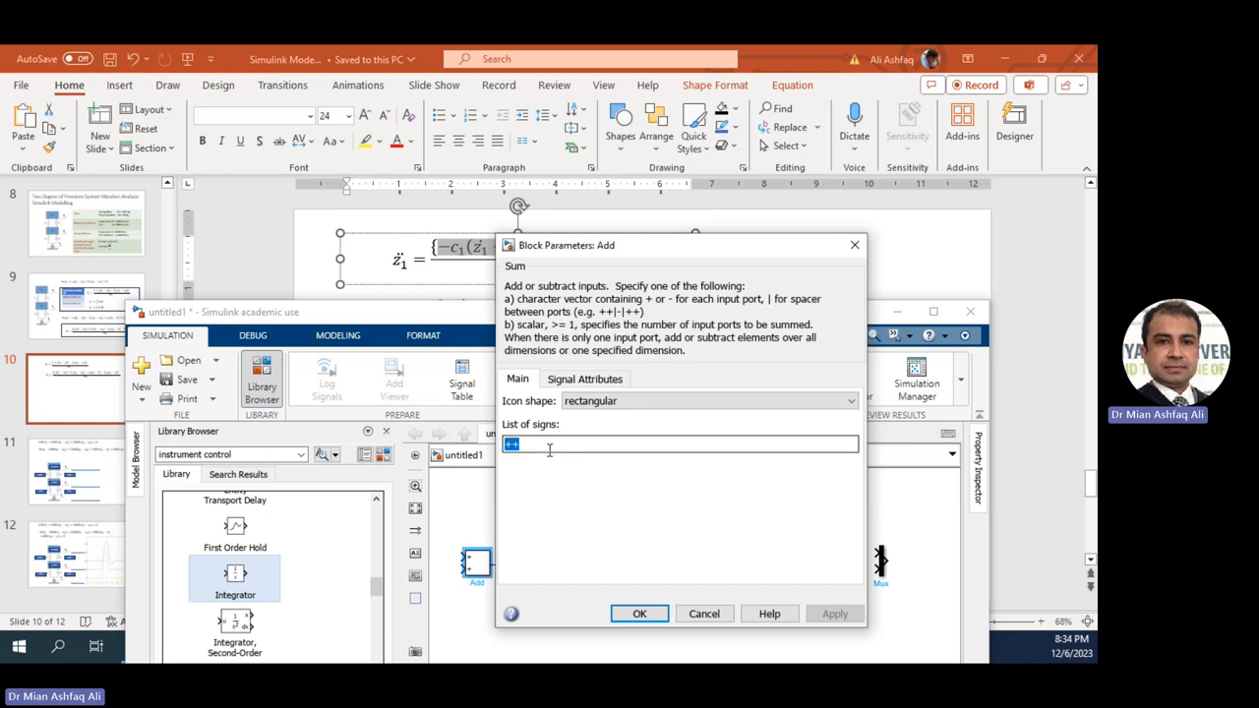
text(--)
key(Return)
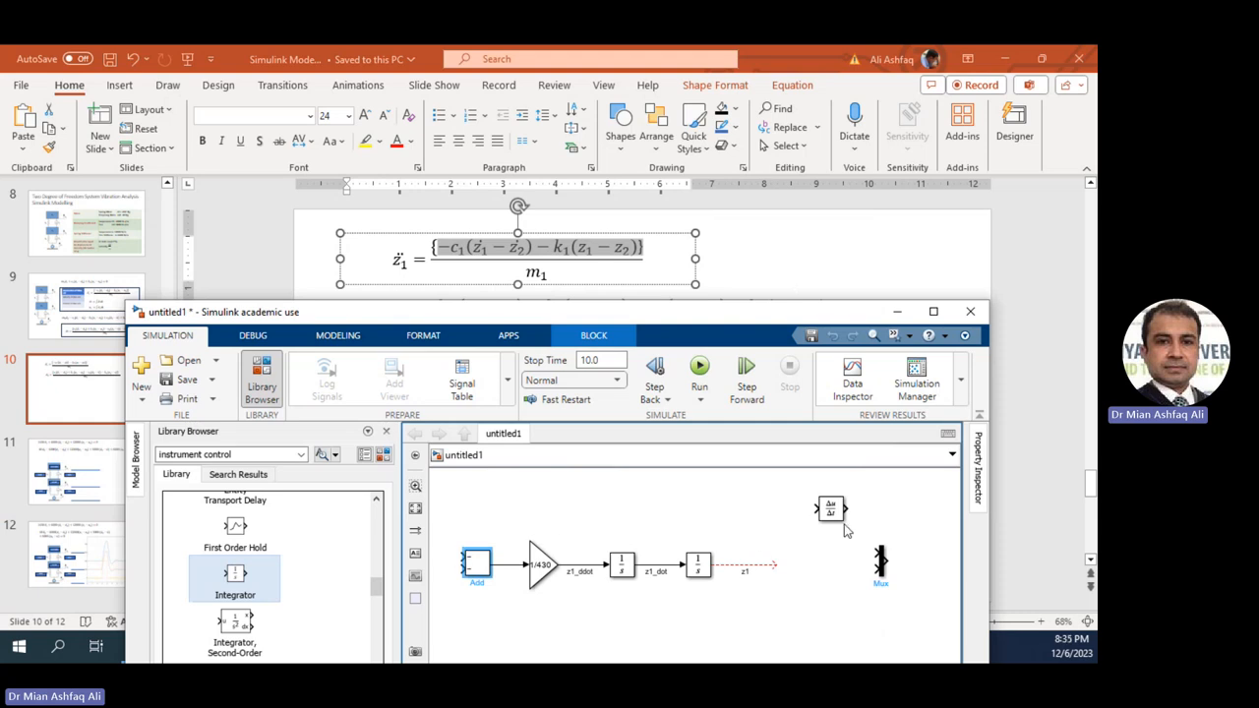
Duplicate the whole z1 chain of Add, 1/430 gain and two integrators below the original, enlarging the model window for room.
drag(790, 321, 790, 305)
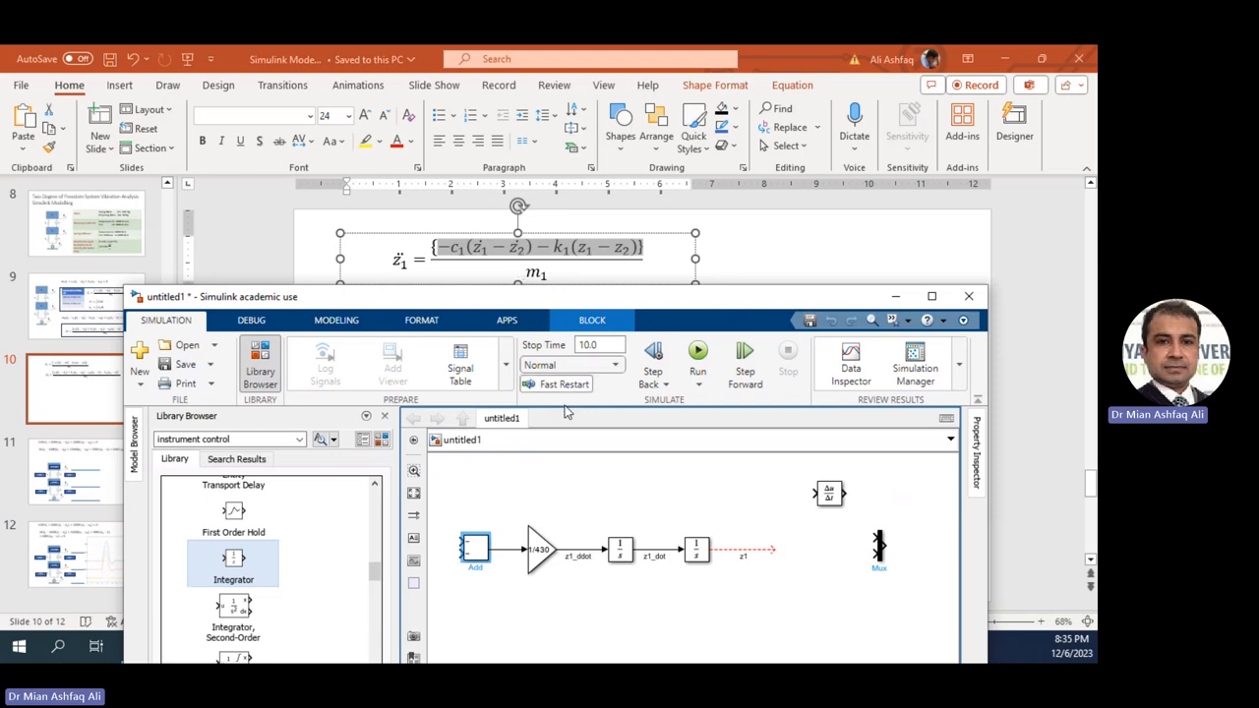
drag(473, 500, 751, 600)
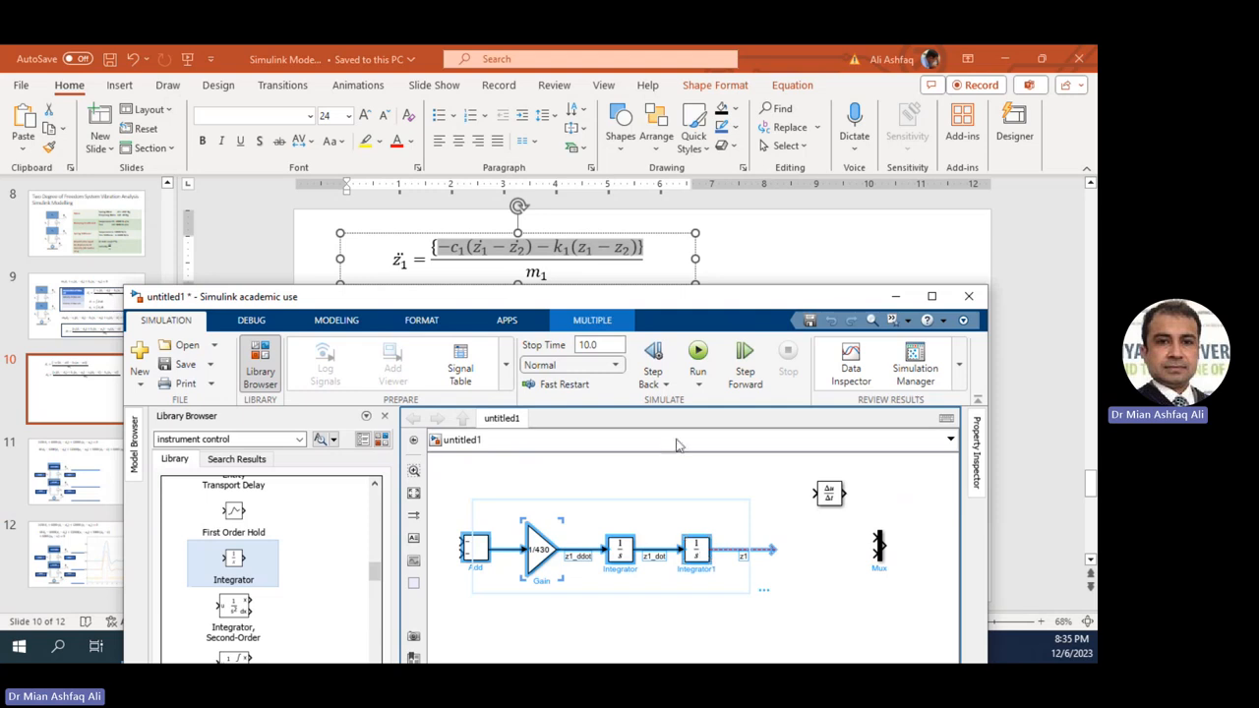
drag(678, 300, 663, 114)
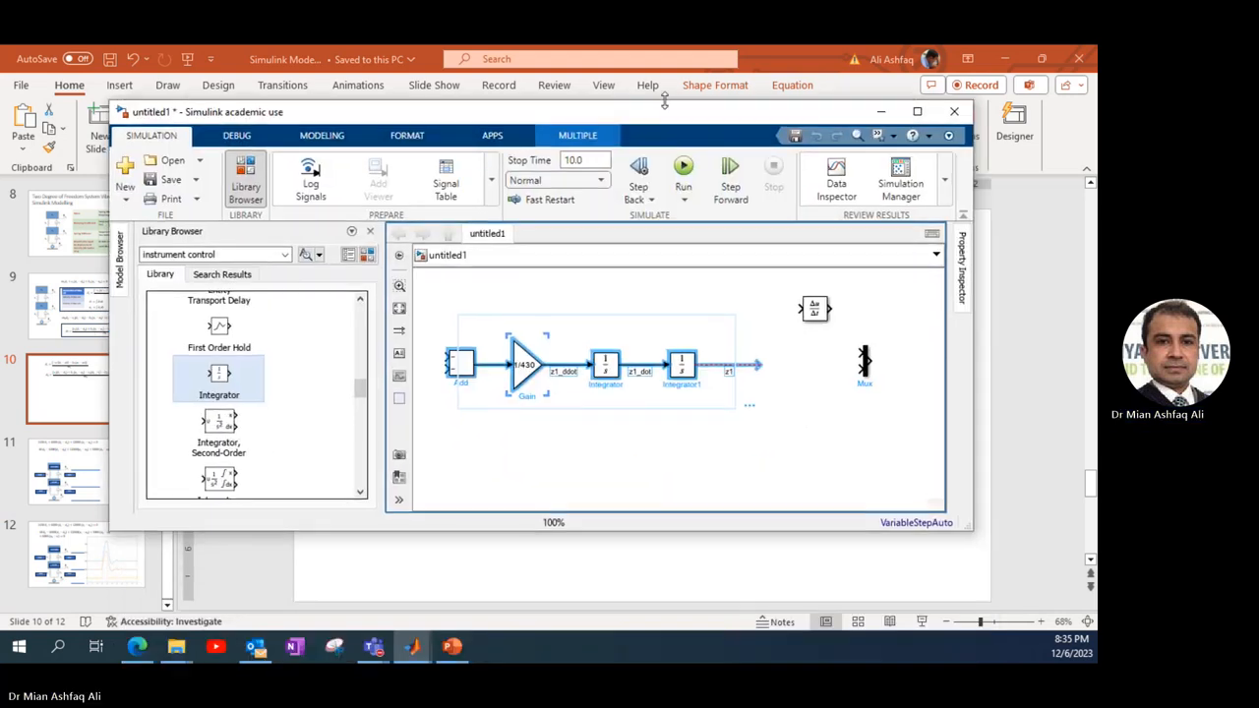
drag(964, 528, 1026, 630)
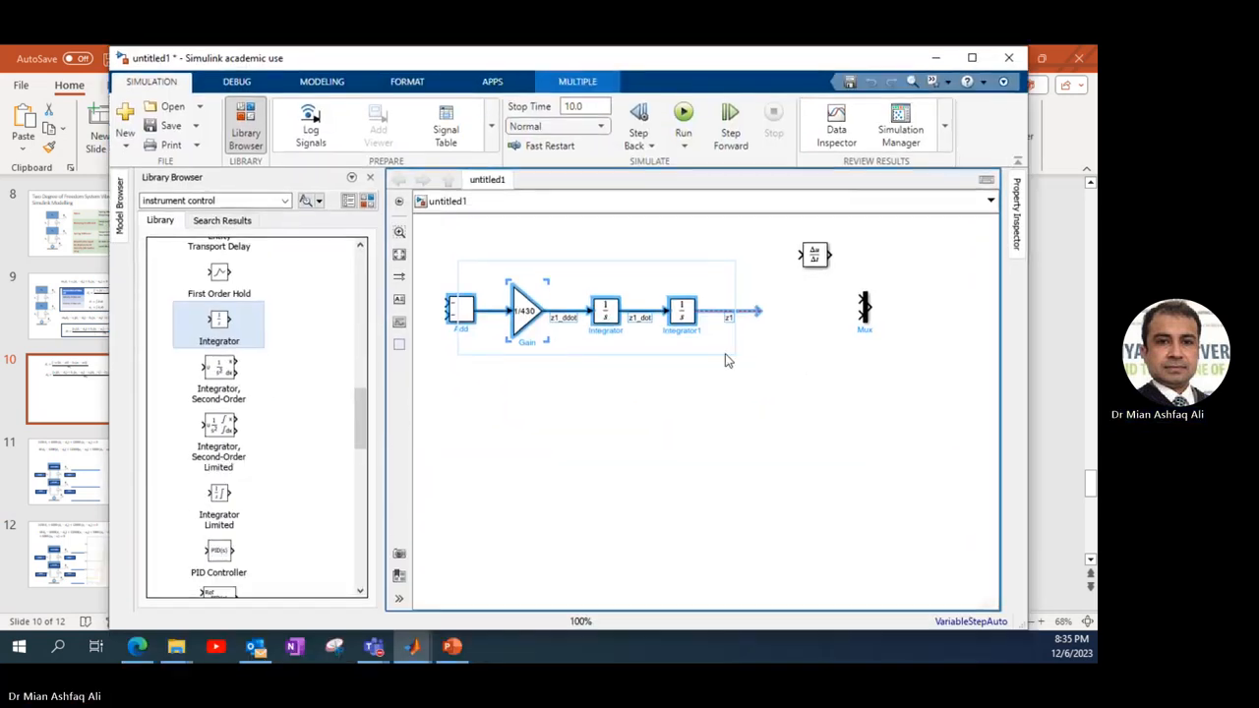
drag(710, 374, 696, 435)
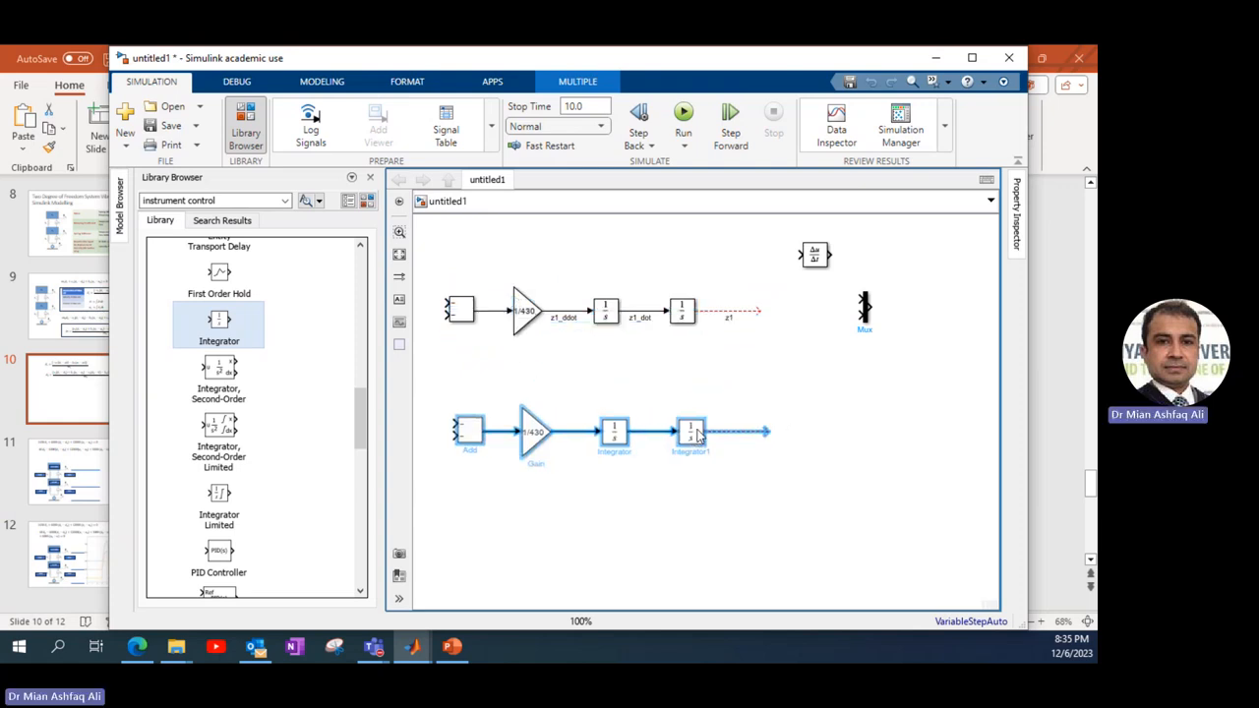
Relabel the duplicated chain's signals as z2_ddot, z2_dot and z2.
click(563, 450)
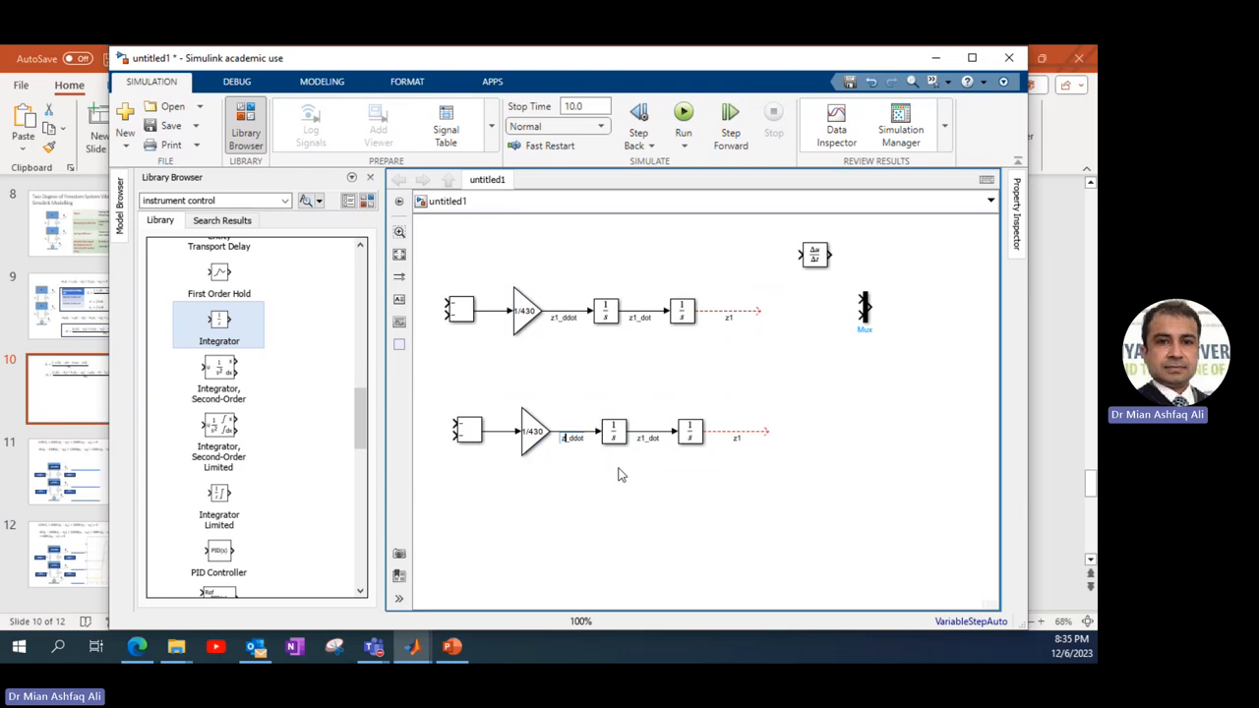
text(2)
click(644, 441)
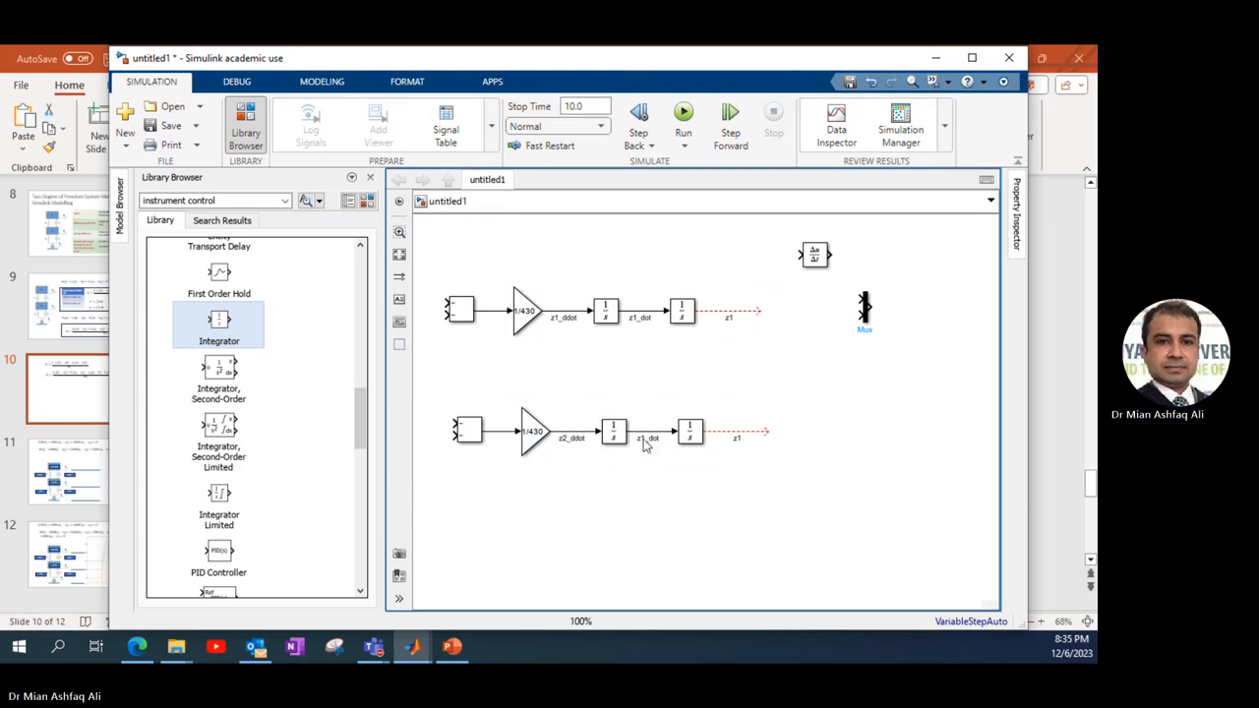
click(641, 439)
text(2)
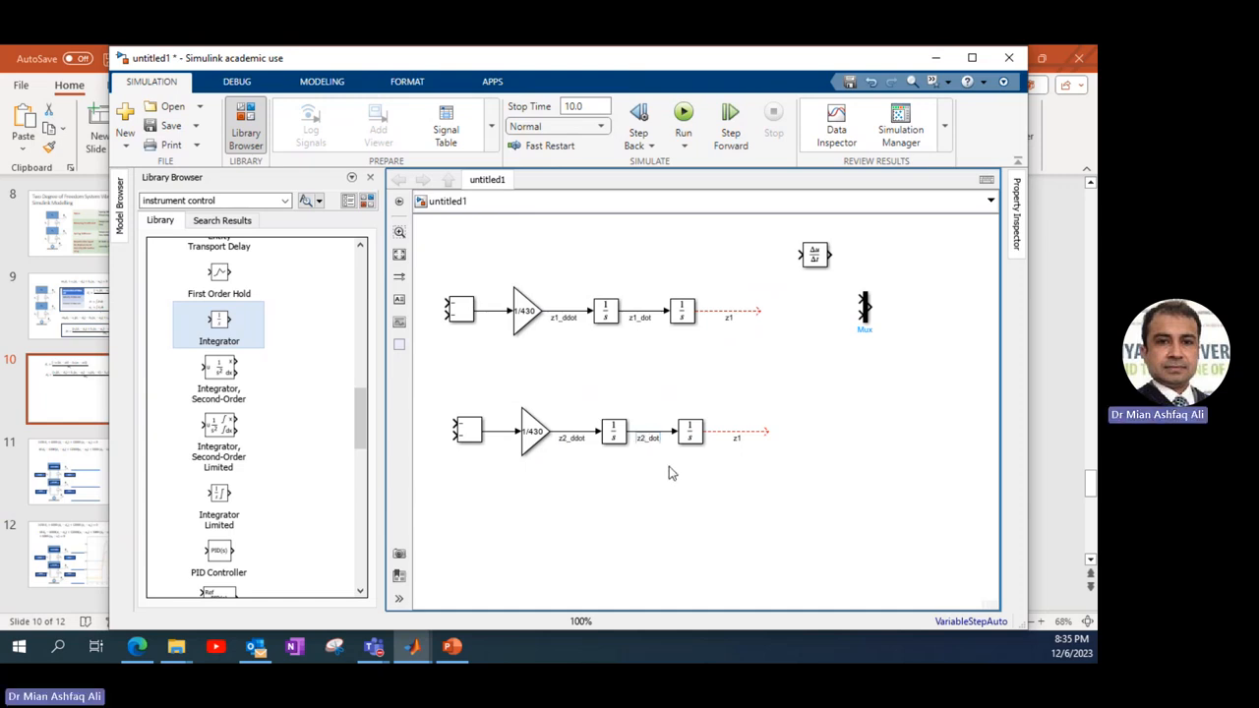
click(733, 439)
key(BackSpace)
text(2)
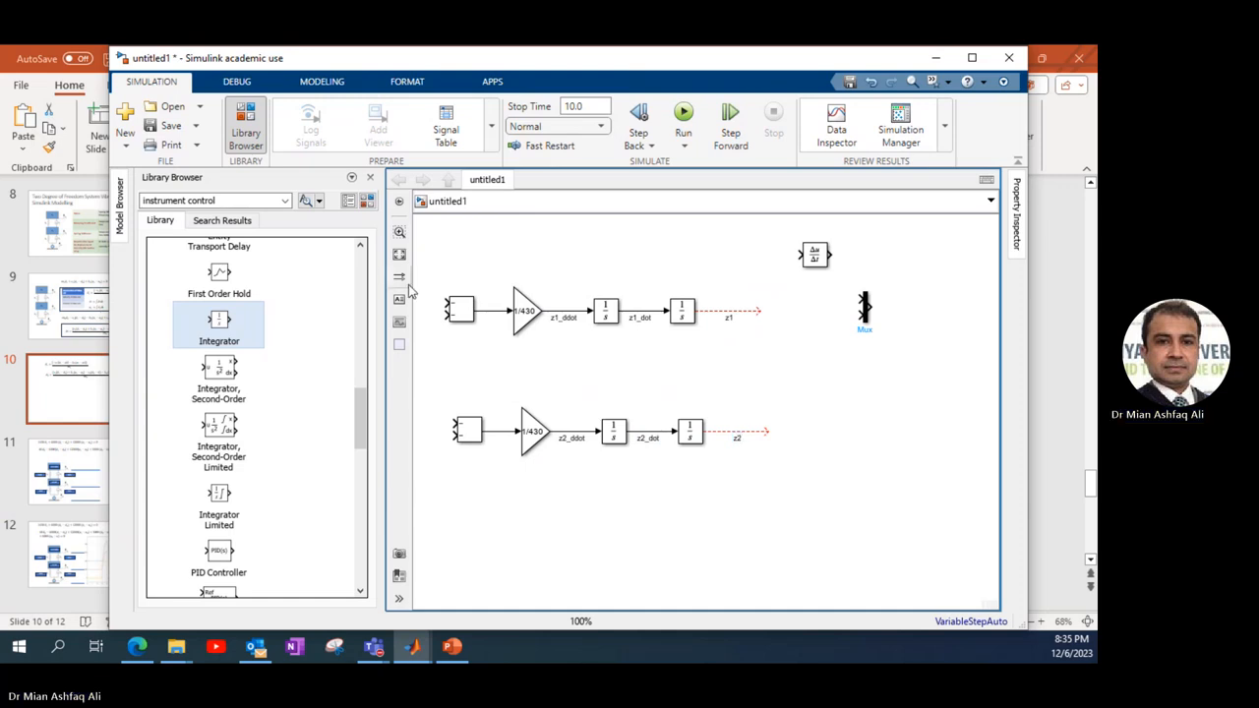
Shift both the z1 and z2 chains together toward the canvas centre, leaving free space before their Add blocks.
drag(442, 253, 775, 476)
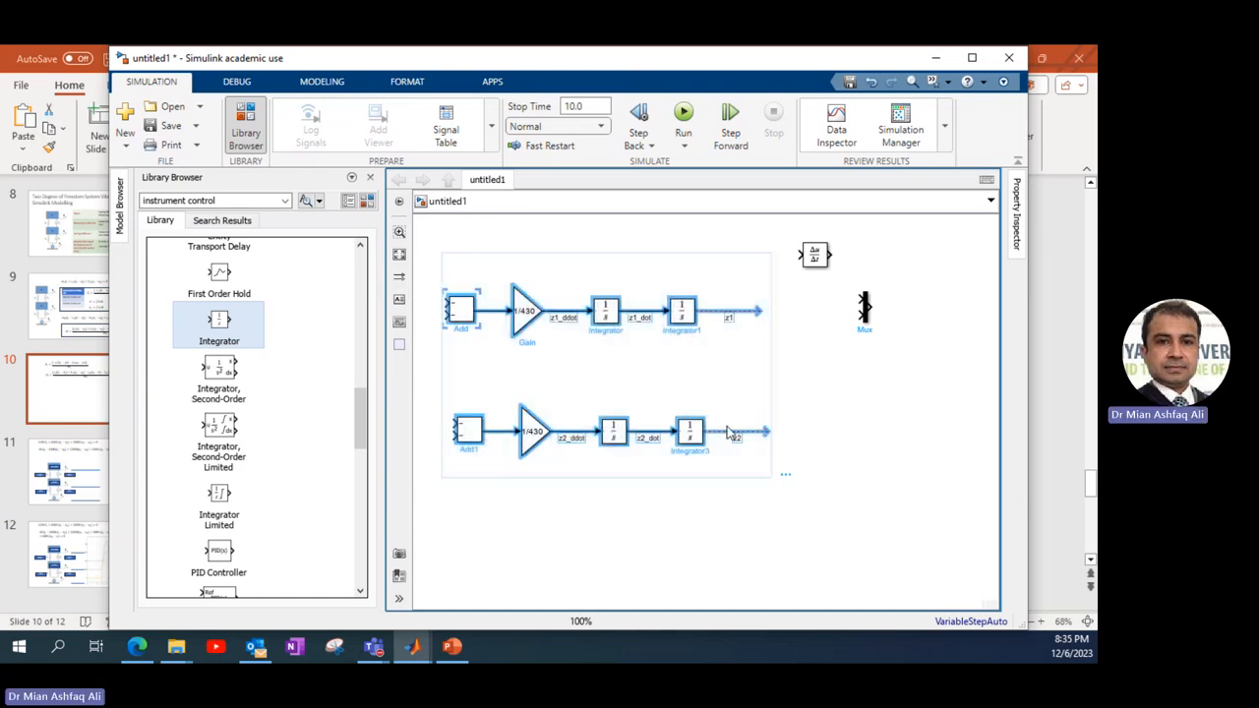
drag(689, 430, 756, 473)
click(936, 426)
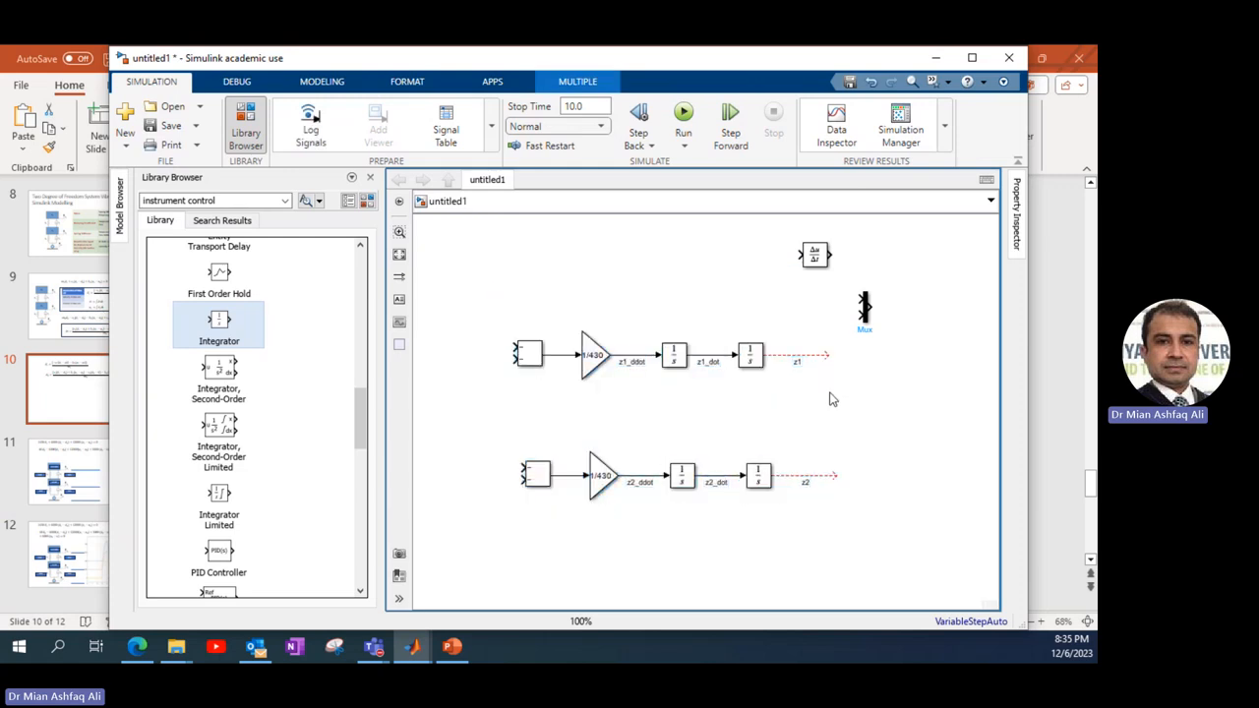
click(600, 474)
click(617, 451)
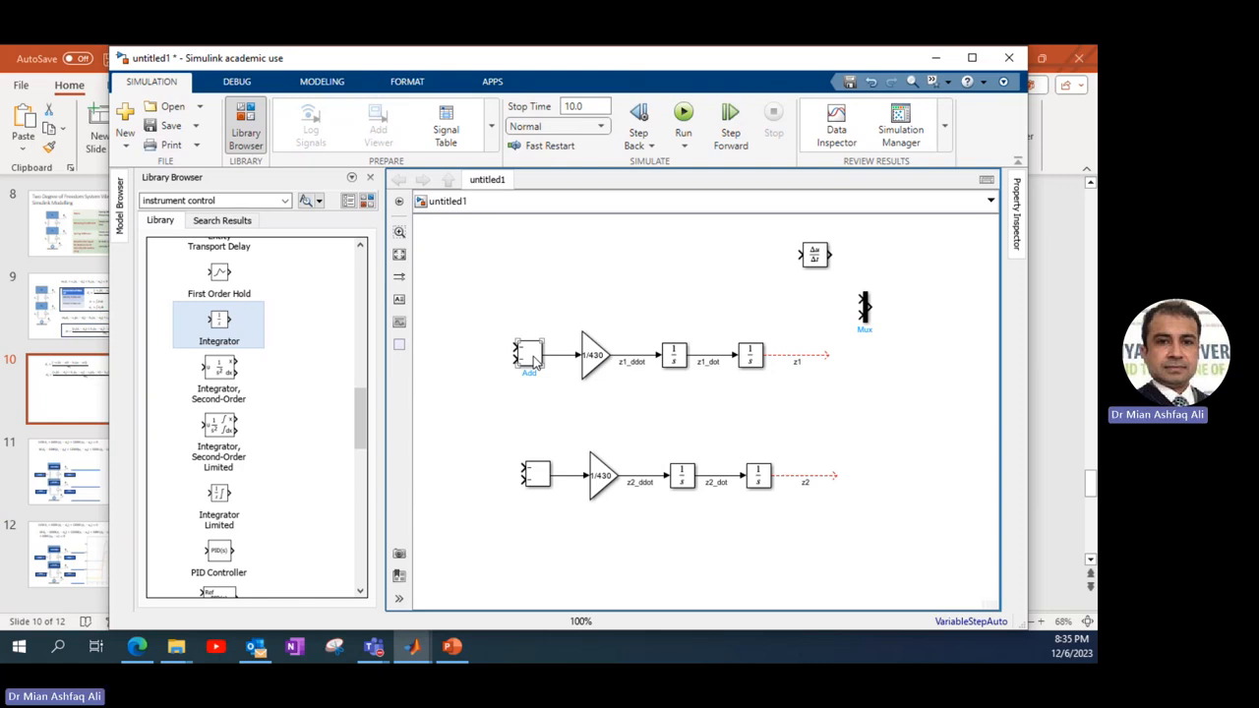
Place a mirrored copy of the Add block between the two chains and connect the z1 and z2 signals to its inputs.
drag(534, 362, 795, 423)
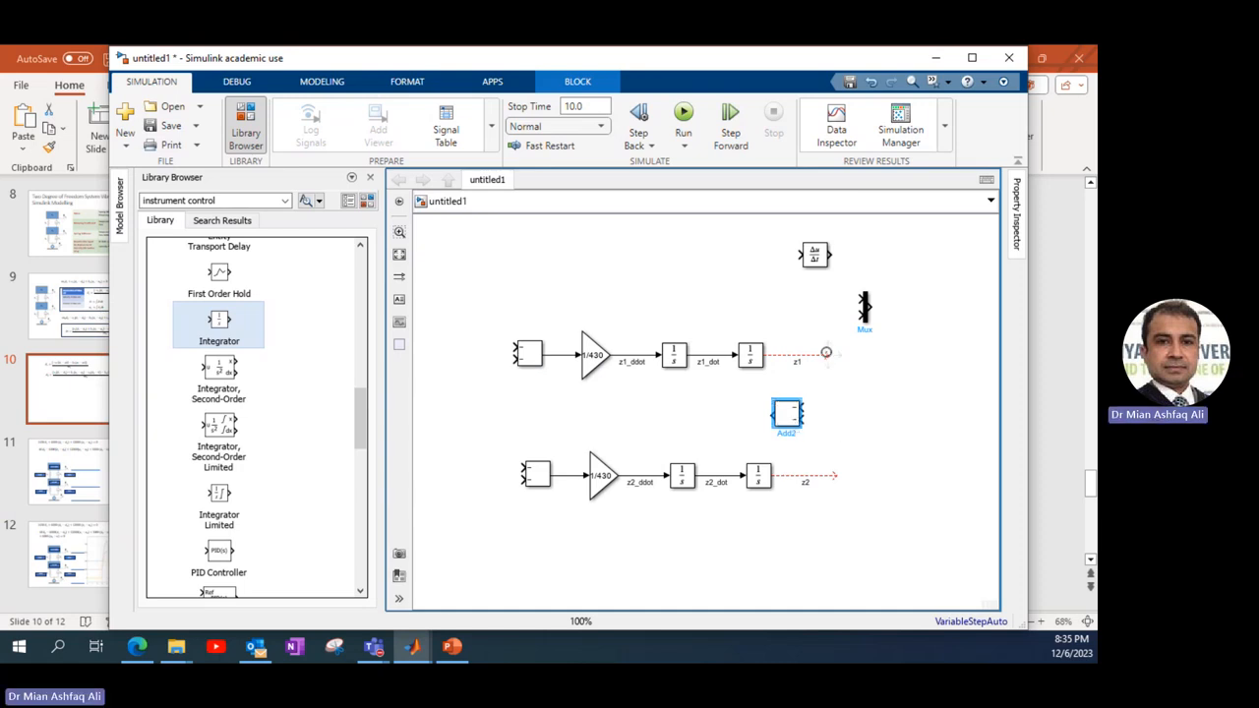
drag(828, 353, 804, 406)
drag(832, 472, 804, 413)
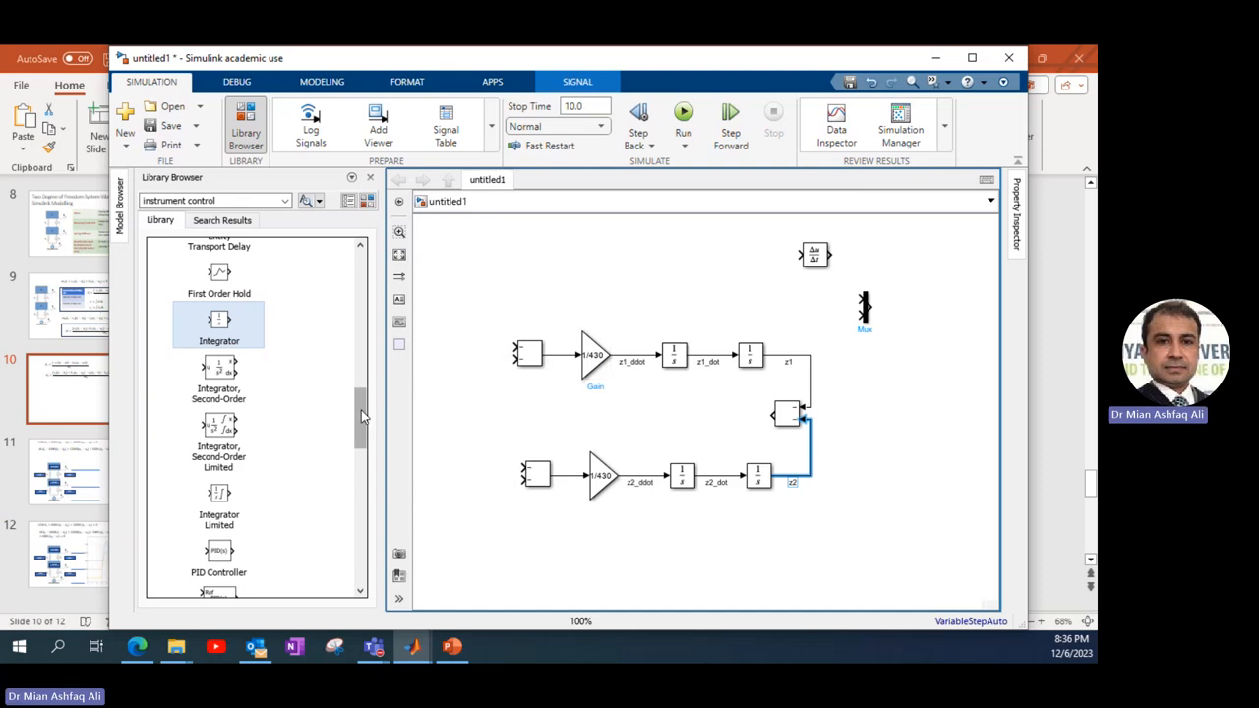
Add a single Gain block from the commonly used blocks between the two chains and flip it to face left.
drag(361, 418, 361, 284)
drag(304, 422, 674, 425)
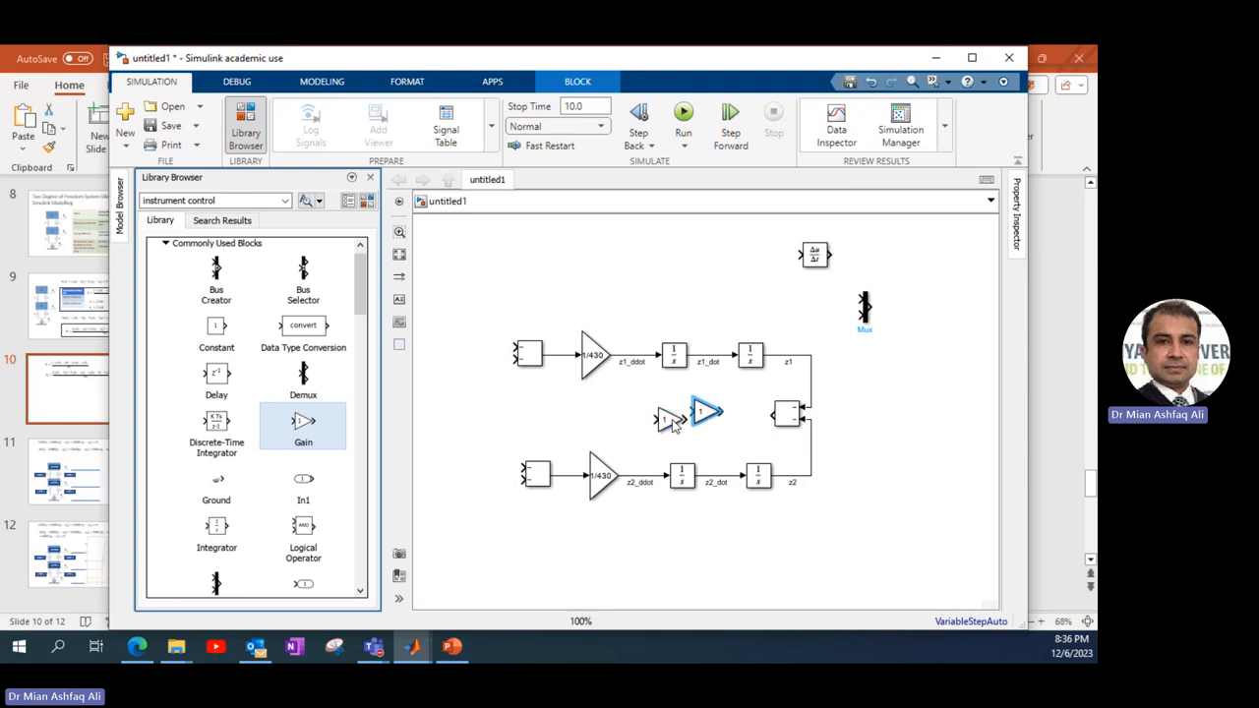
click(702, 417)
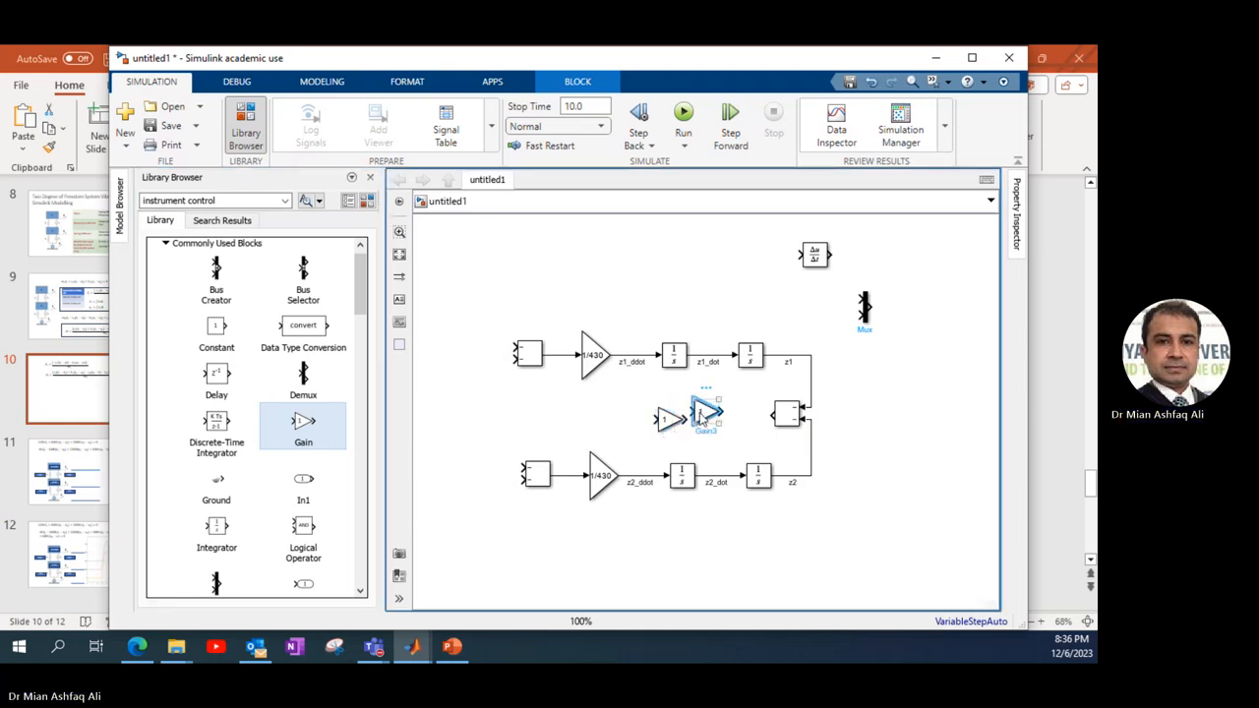
drag(702, 417, 667, 426)
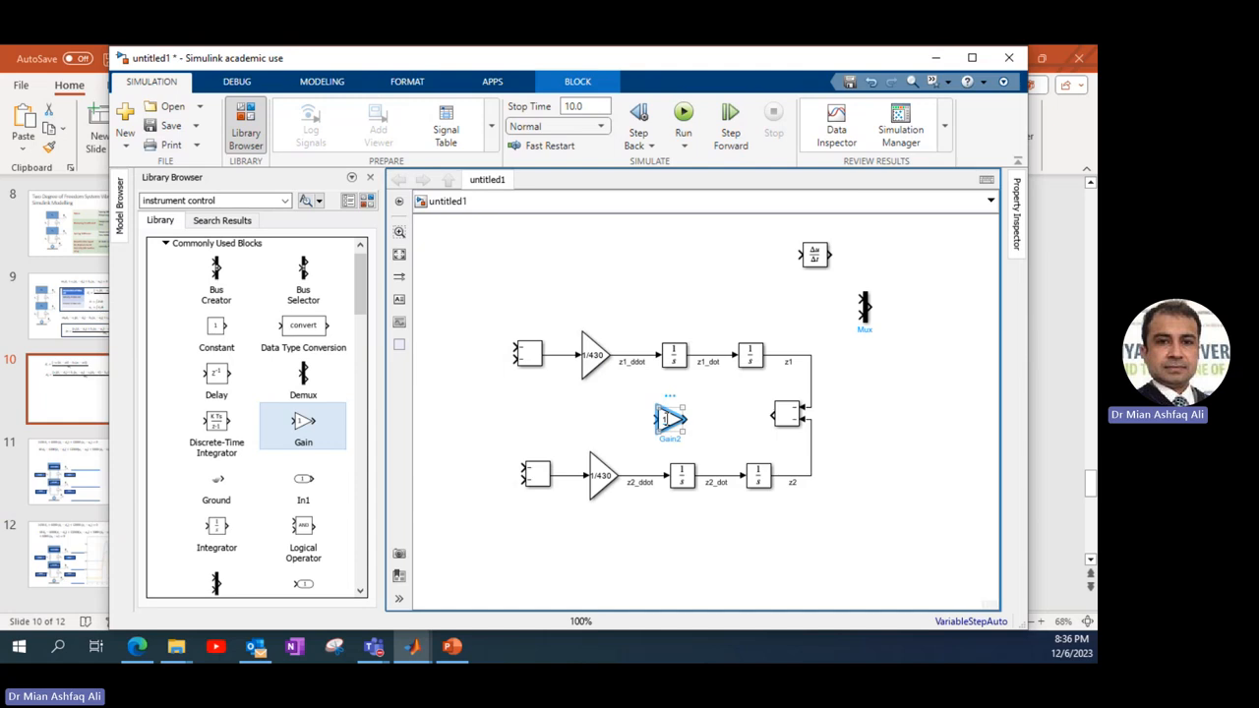
key(ctrl+i)
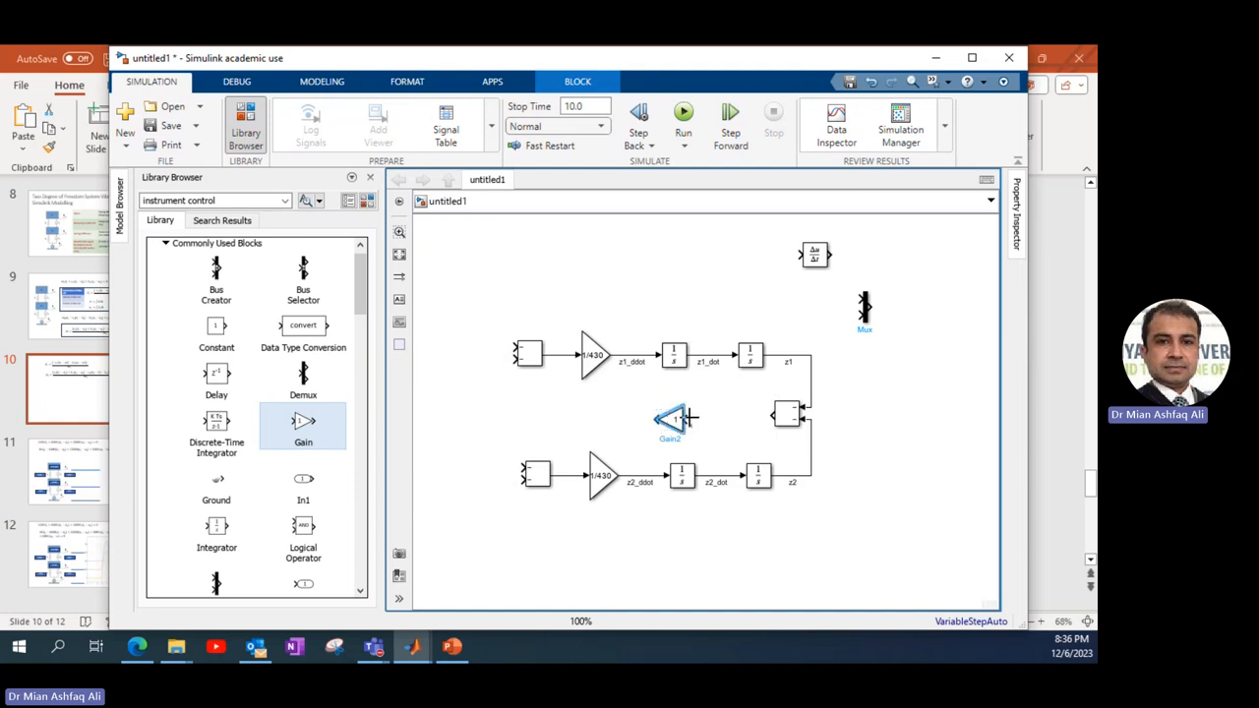
Connect the output of the Add block joining z1 and z2 to the flipped gain, and enlarge the gain block.
drag(690, 418, 776, 414)
click(682, 421)
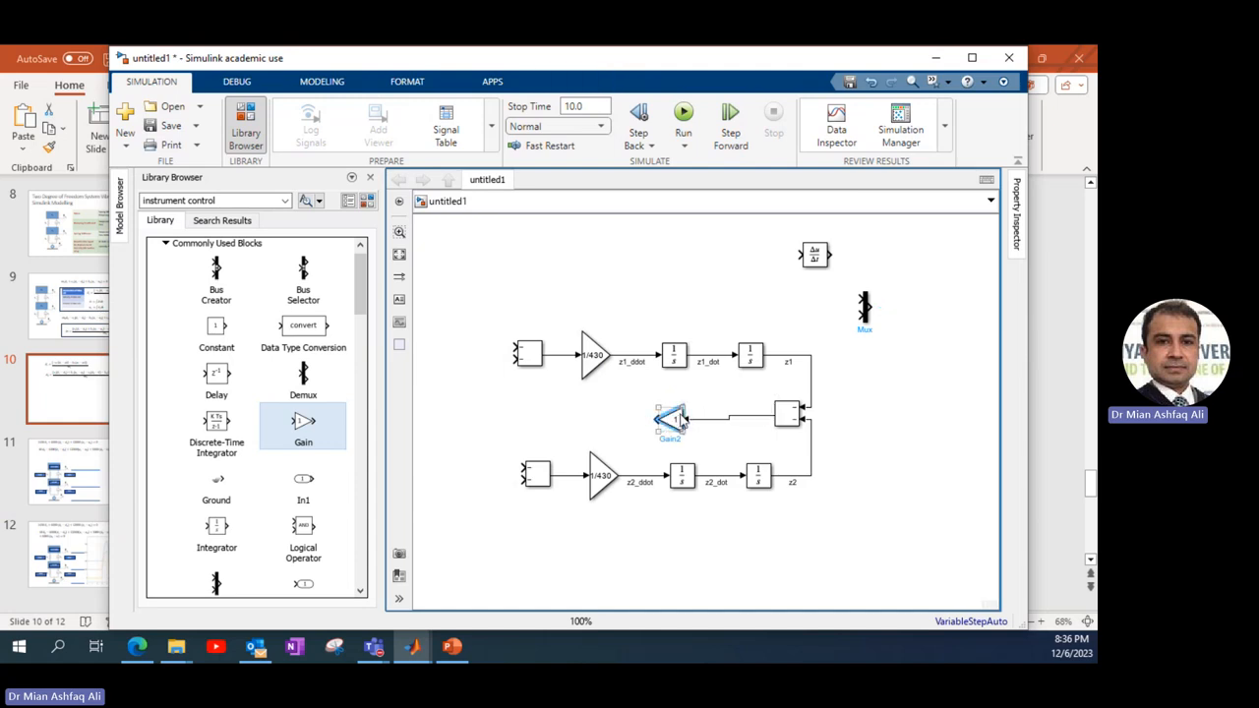
drag(681, 421, 741, 435)
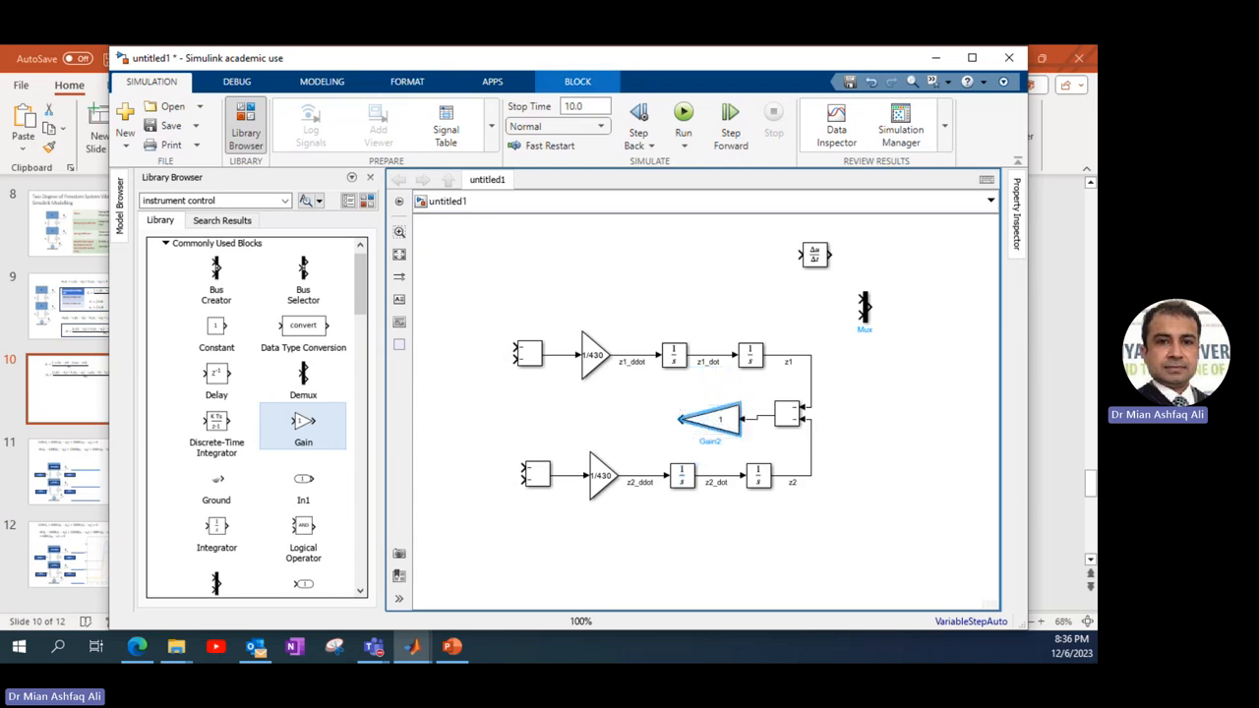
Set the flipped feedback block's gain to 12000.
double_click(718, 420)
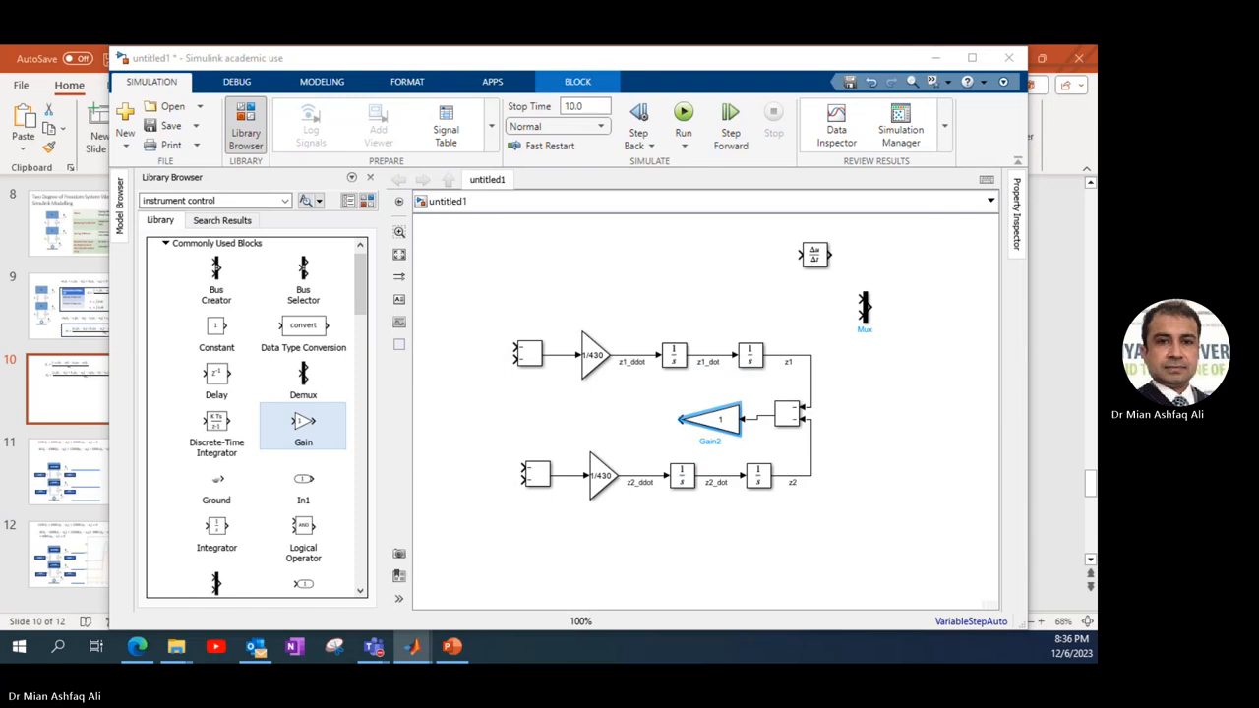
double_click(718, 420)
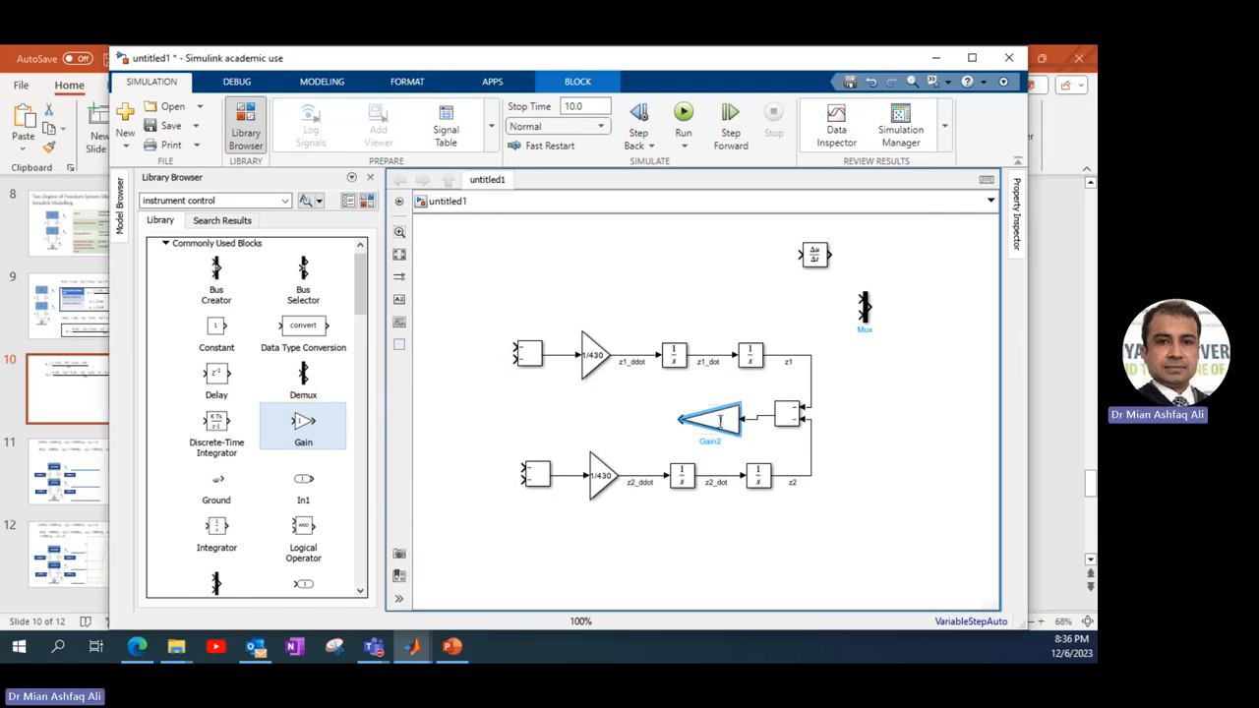
text(12000)
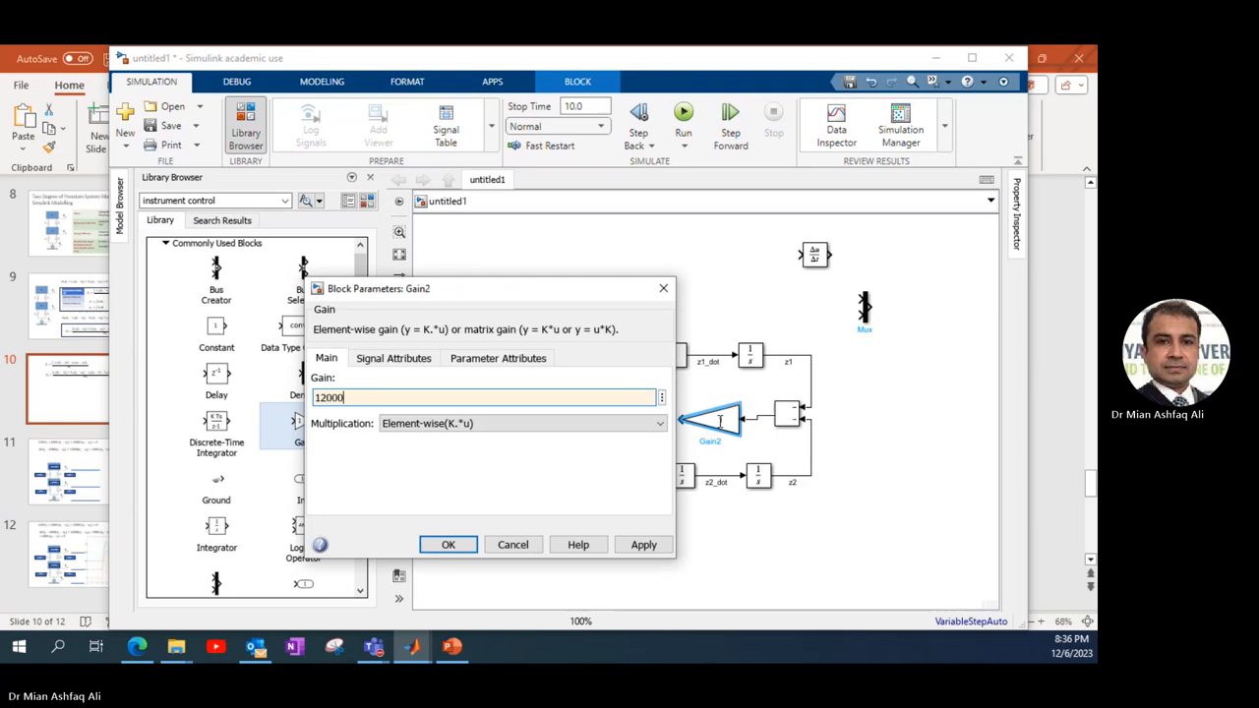
key(Return)
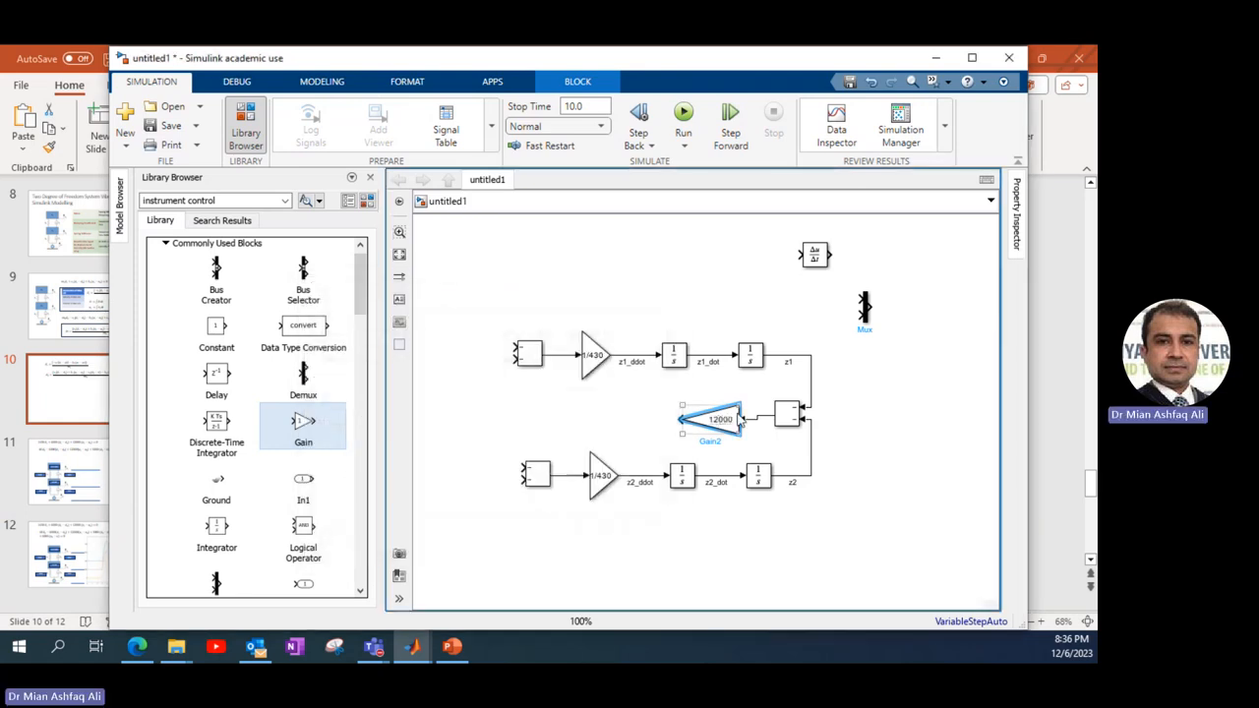
Switch to the PowerPoint slide and highlight the k1(z1 − z2) term in the z1 acceleration equation.
drag(619, 62, 589, 290)
click(557, 253)
click(556, 250)
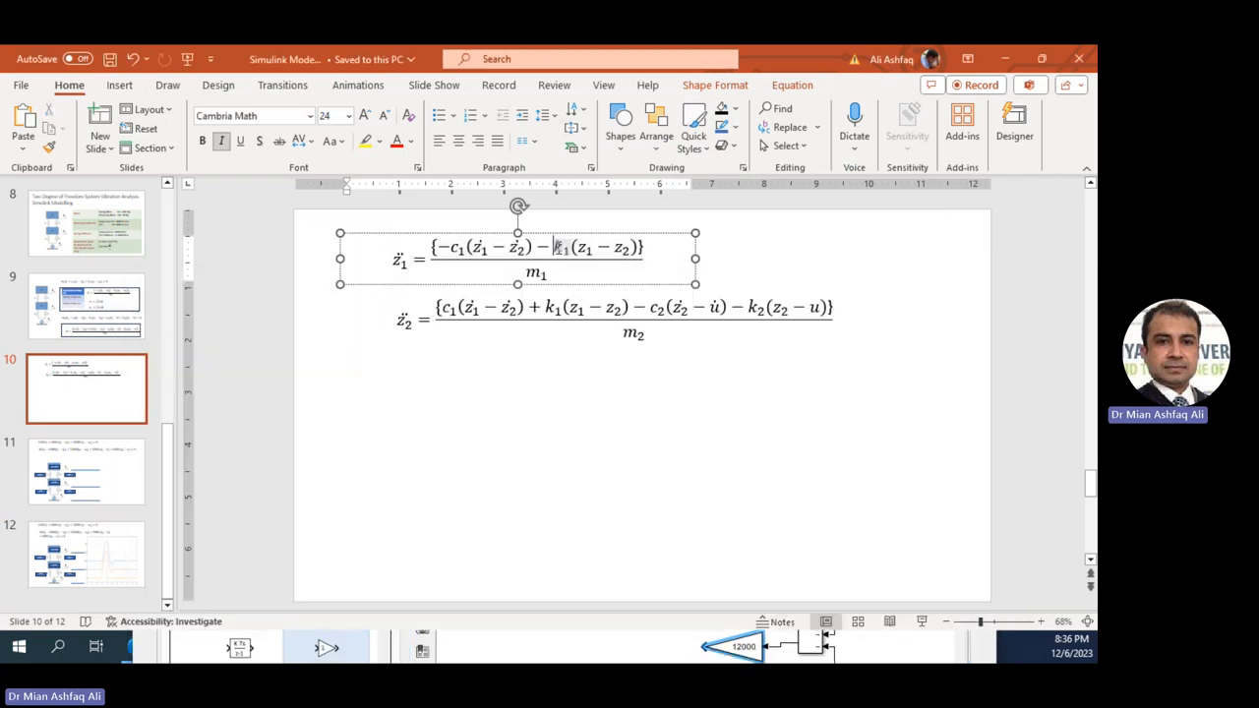
drag(555, 248, 627, 251)
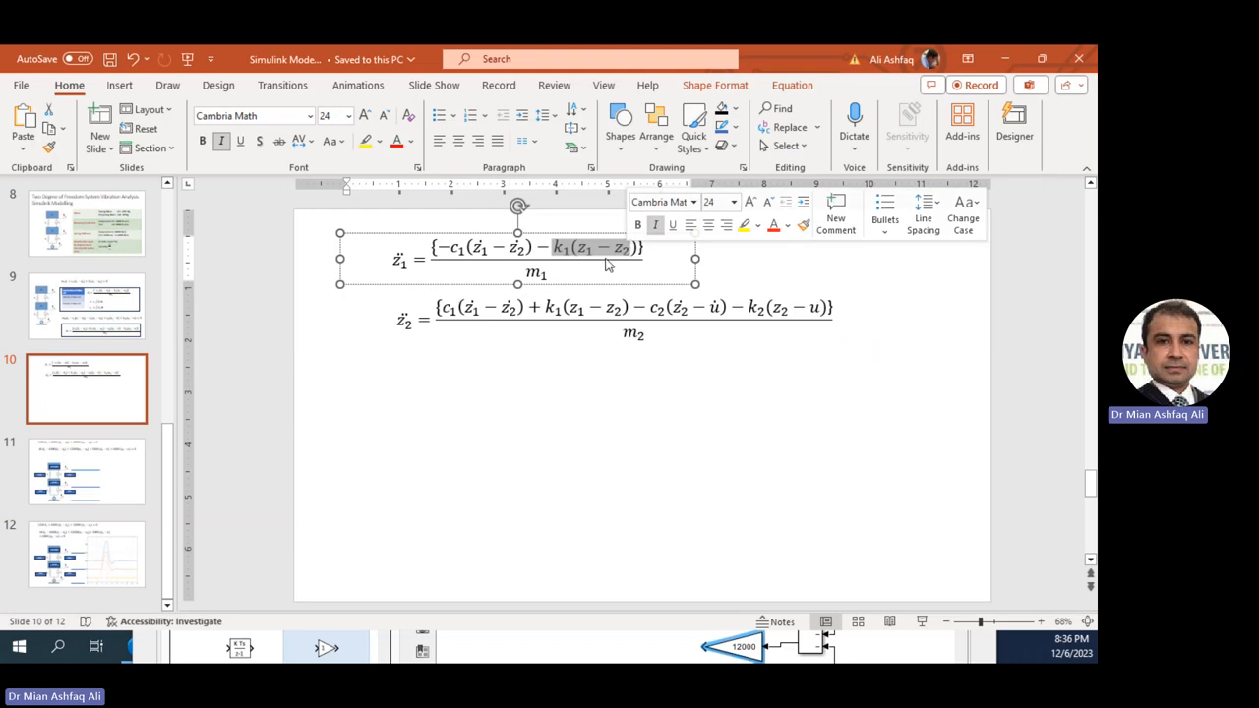
Reduce the PowerPoint window from full size and minimize the Teams window covering it.
click(1043, 57)
click(1068, 328)
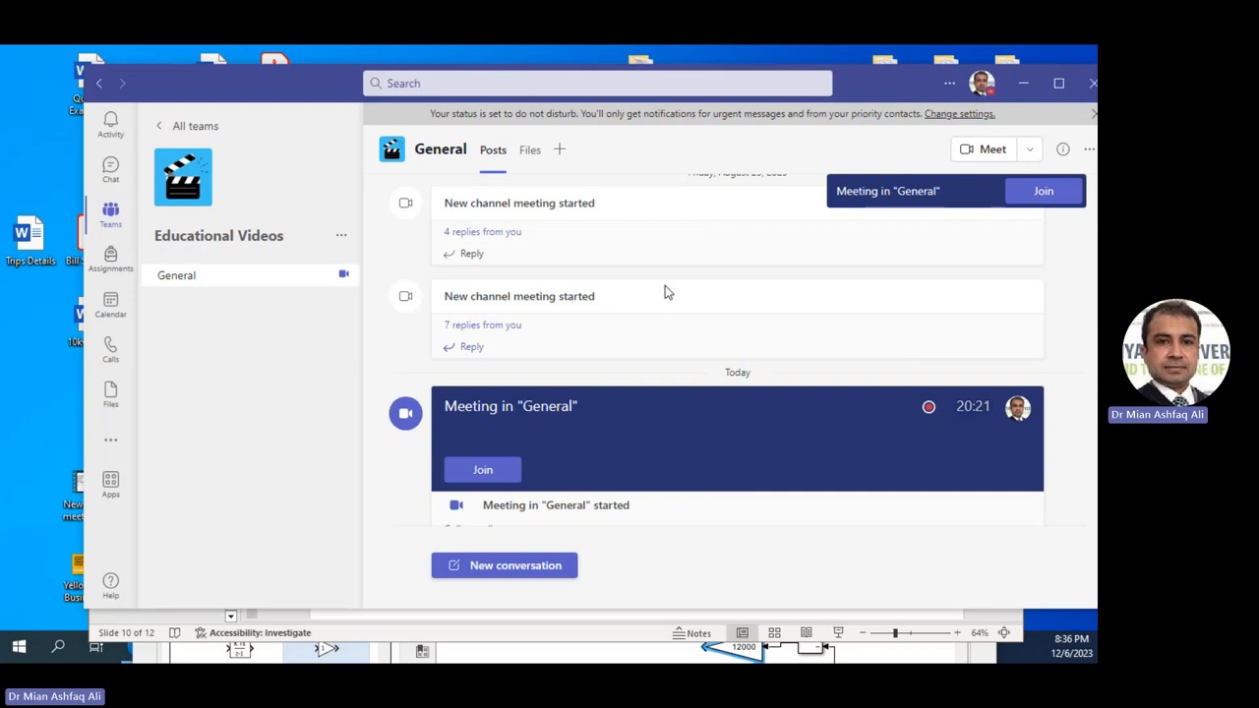
click(1023, 82)
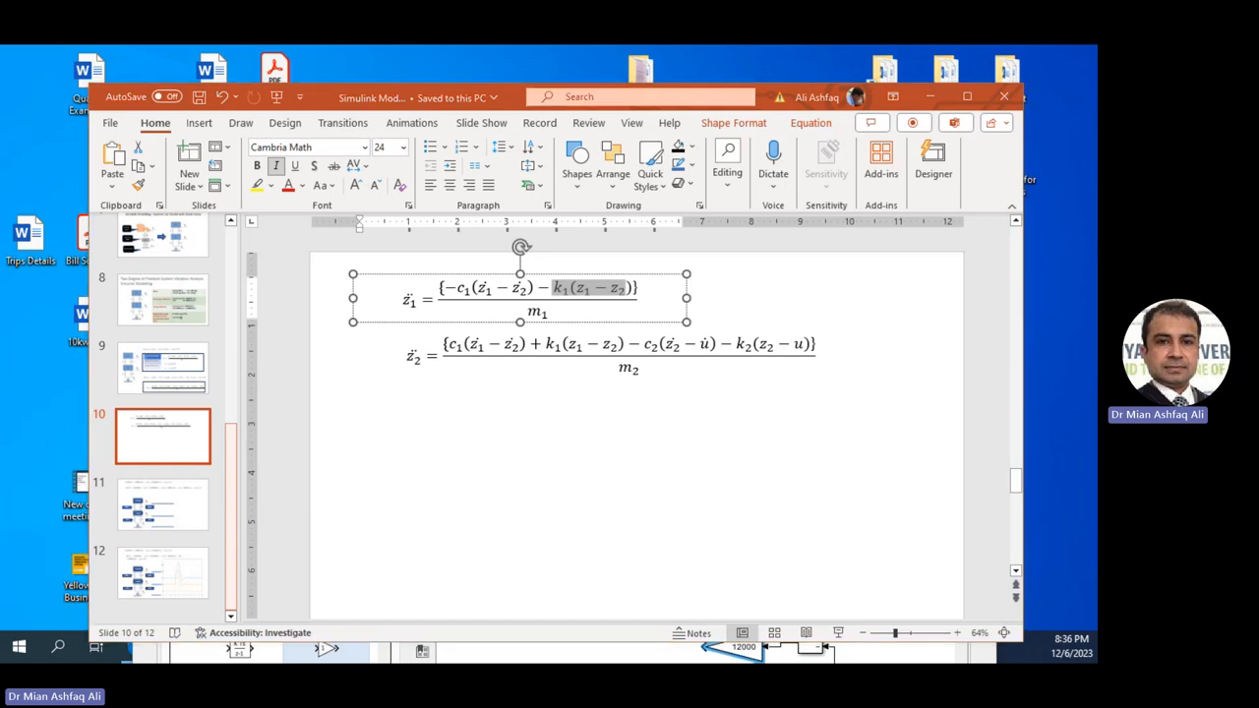
Return to the Simulink model and connect the 12000 gain's output to the lower input of the z1 chain's Add block.
click(157, 653)
drag(600, 288, 592, 98)
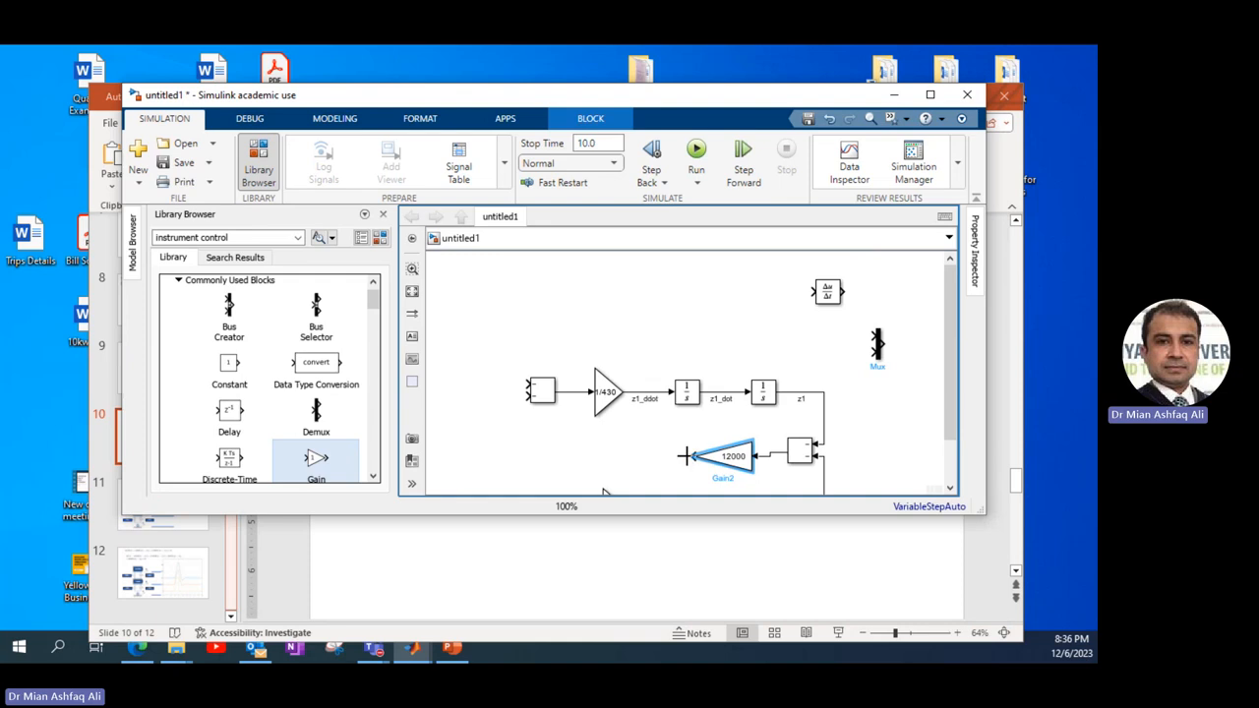
mouse_move(686, 455)
mouse_down()
mouse_move(525, 433)
mouse_move(524, 397)
mouse_up()
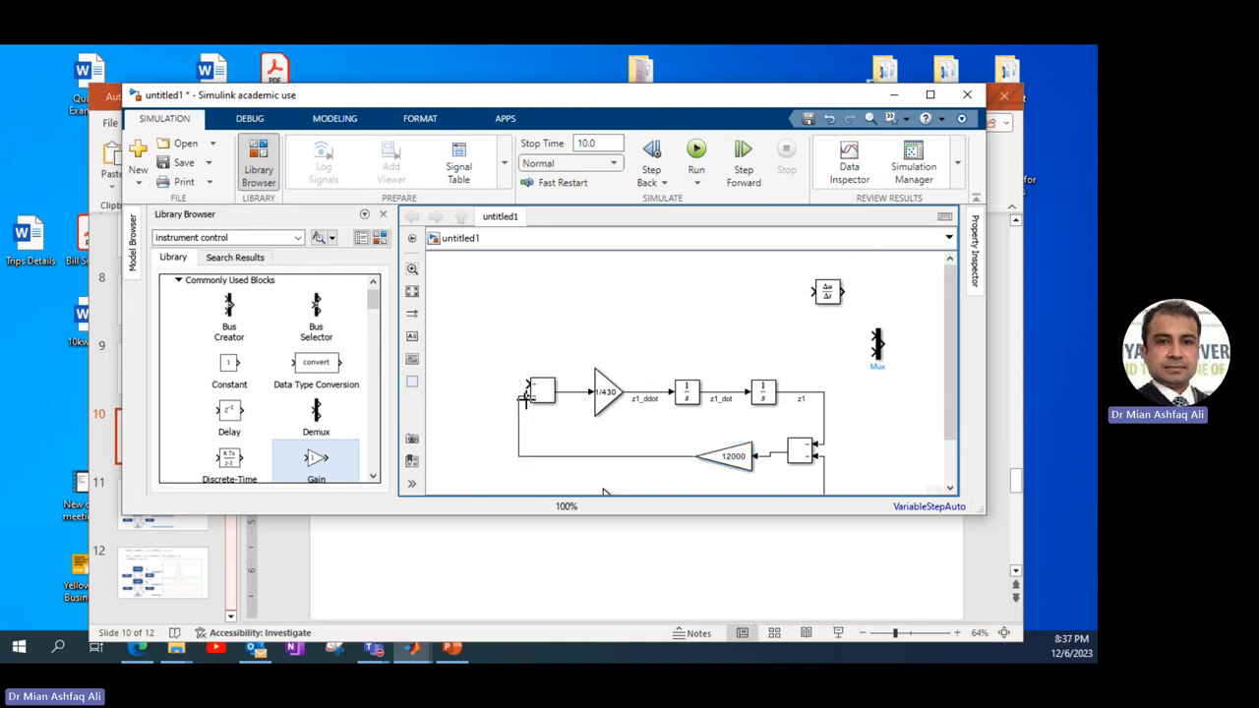
scroll(940, 403, down, 2)
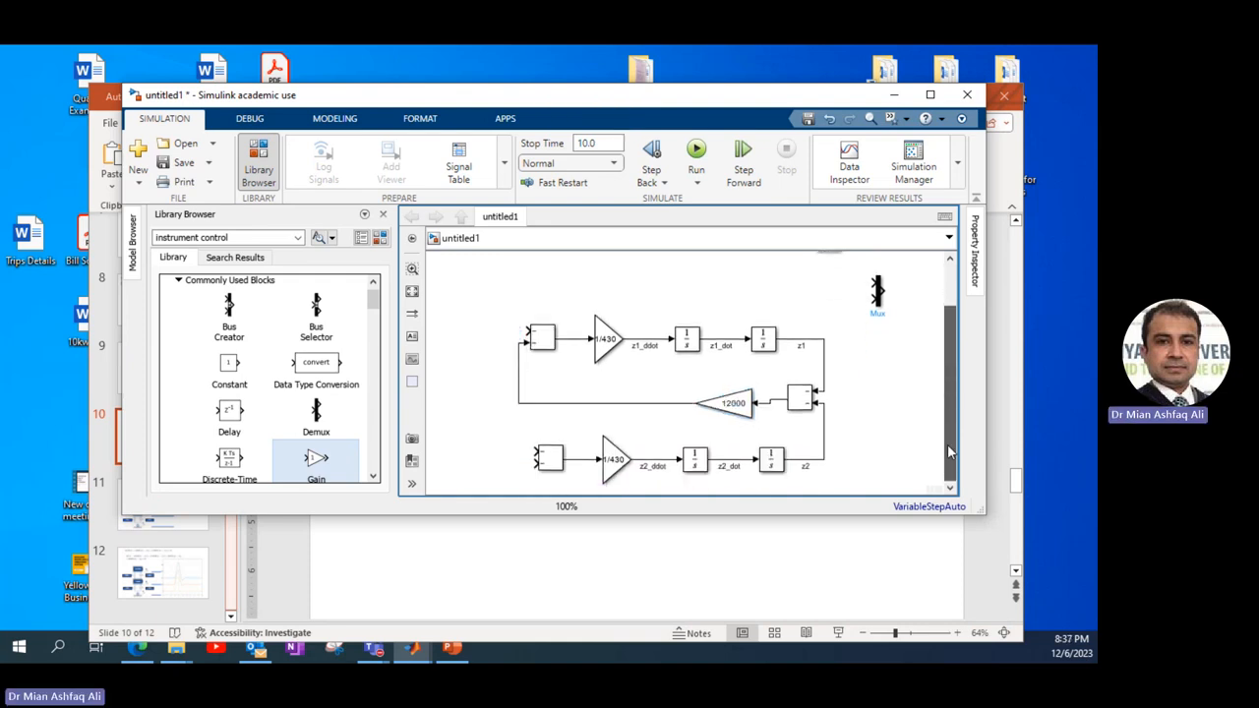
Move the z1 chain upward and place a copy of the 12000 gain with its Add block between the two chains.
drag(527, 290, 769, 297)
click(880, 397)
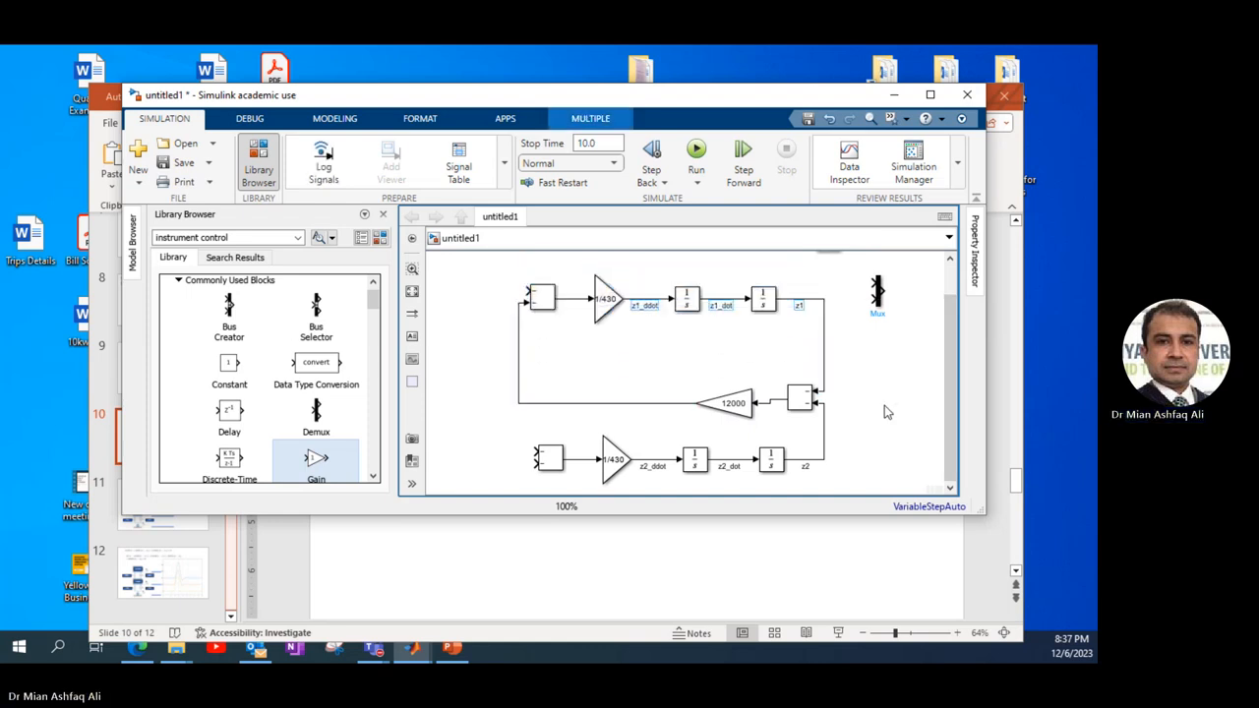
drag(718, 362, 676, 366)
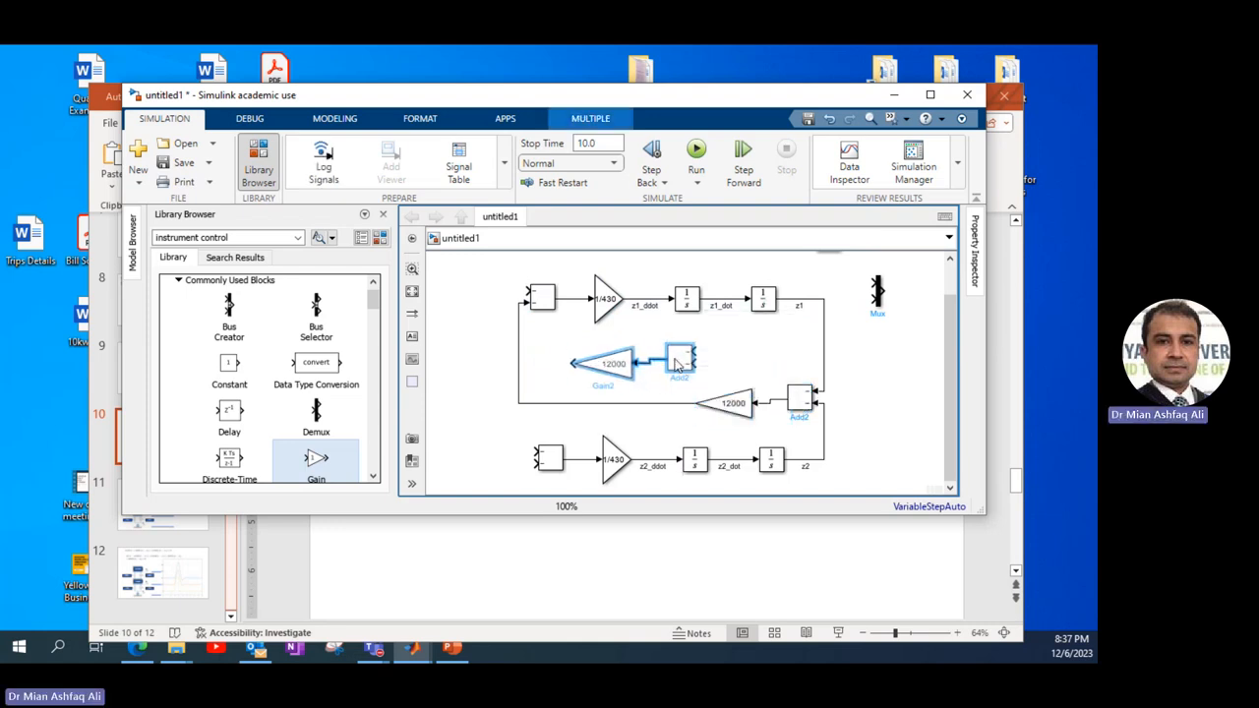
click(723, 360)
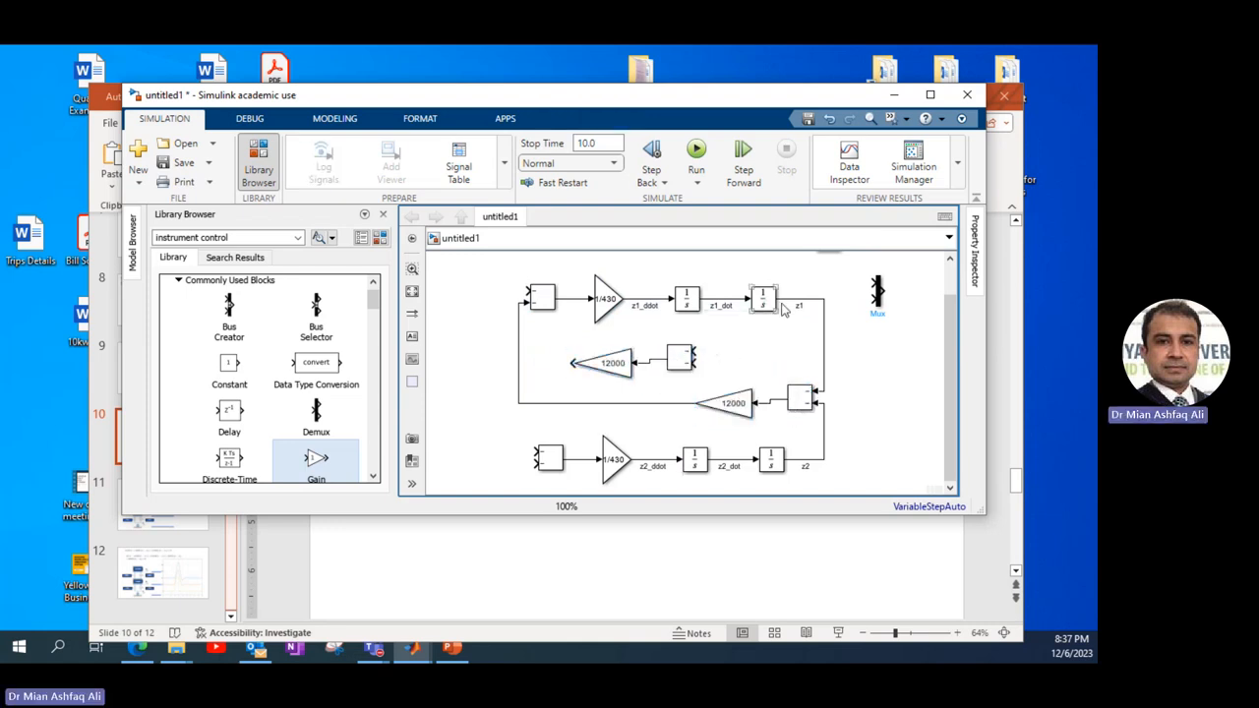
Connect the z1_dot signal to the copied Add block's upper input and the z2_dot signal to its lower input.
click(692, 356)
drag(694, 354, 717, 297)
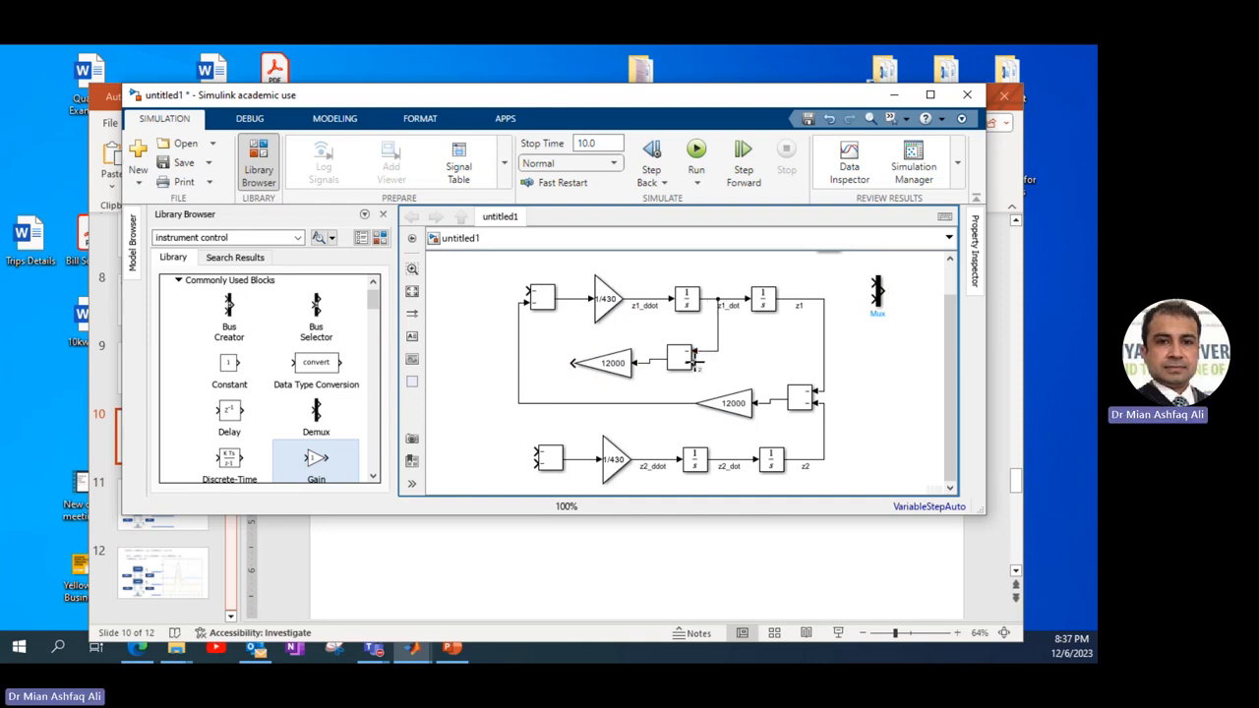
drag(693, 362, 735, 456)
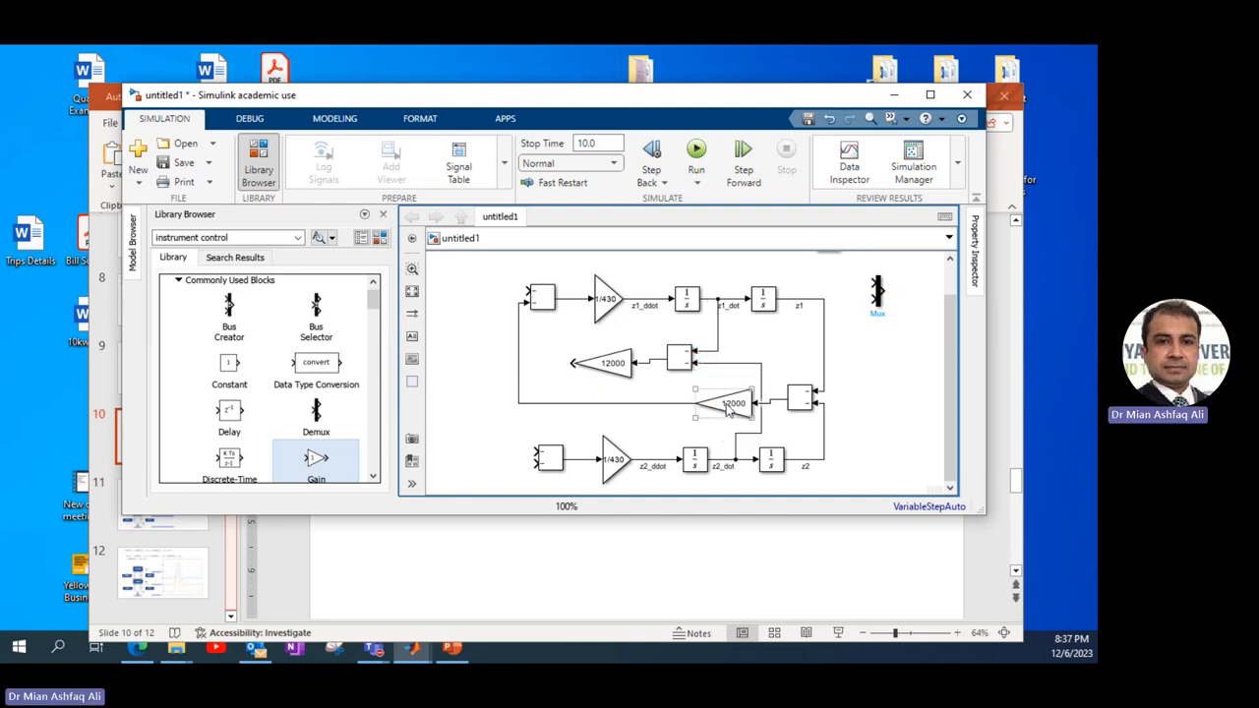
Set the list of signs to +- for both Add blocks that feed the feedback gains.
click(799, 413)
double_click(800, 413)
double_click(506, 409)
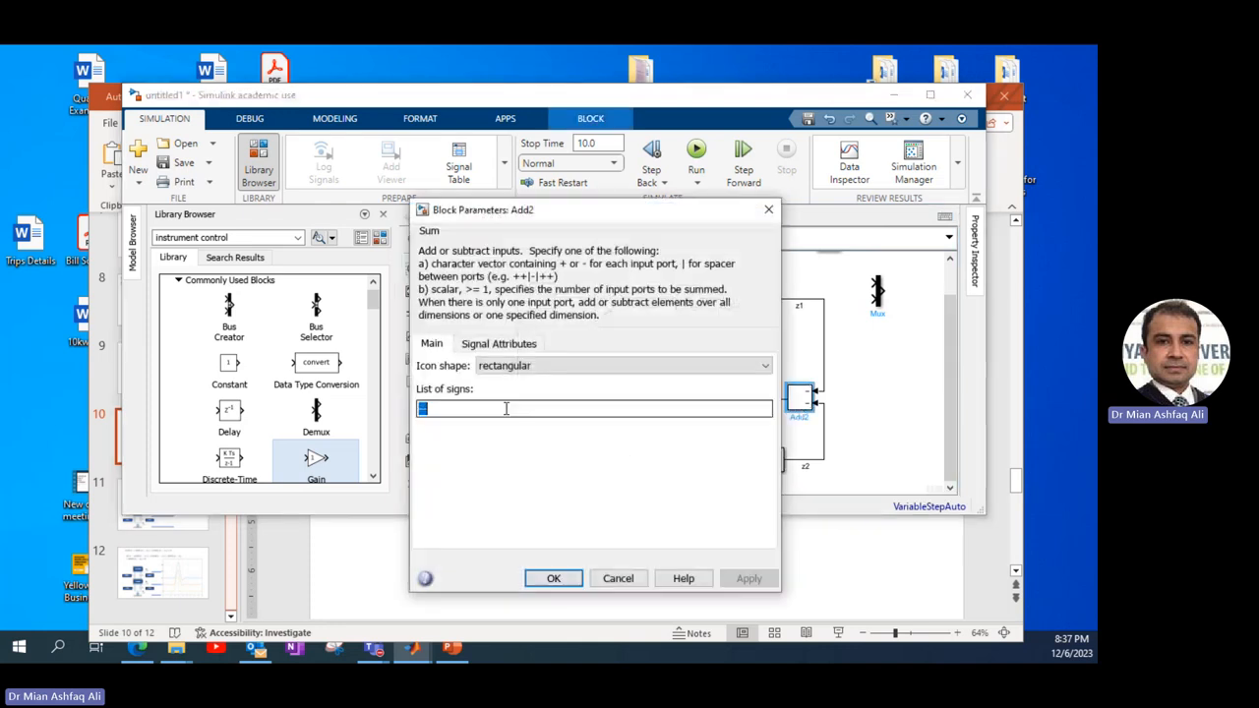
text(+)
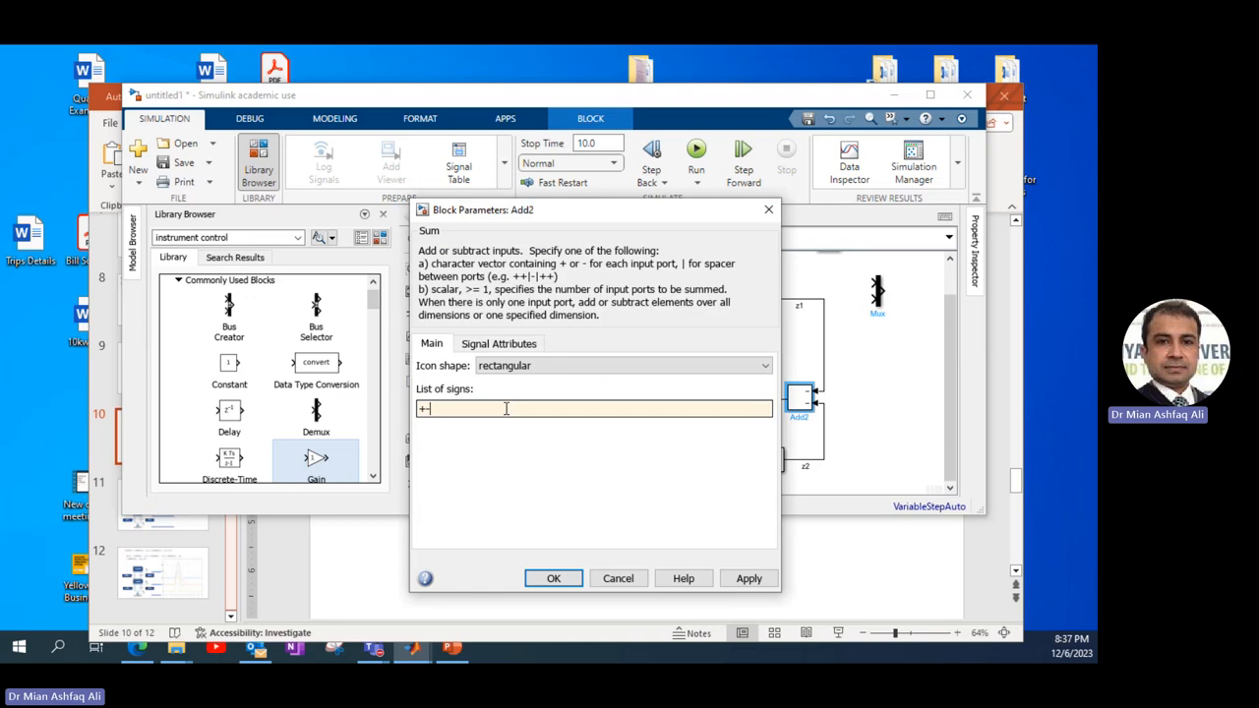
key(Return)
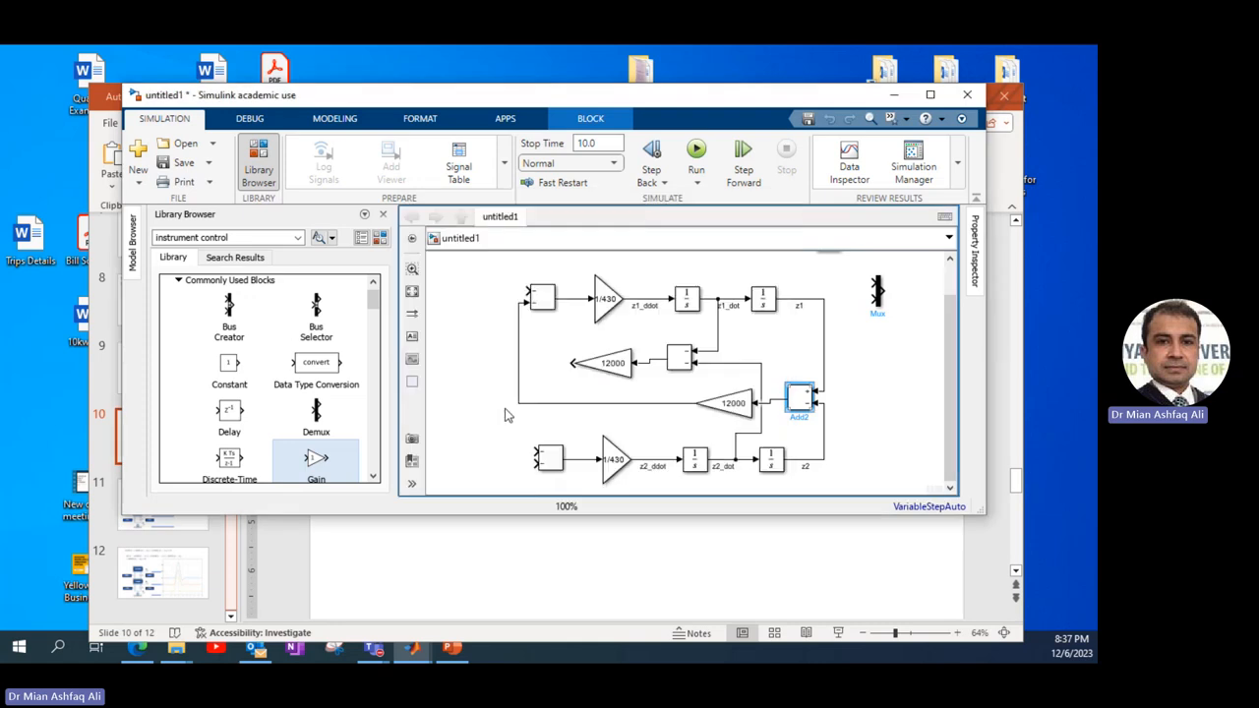
double_click(681, 360)
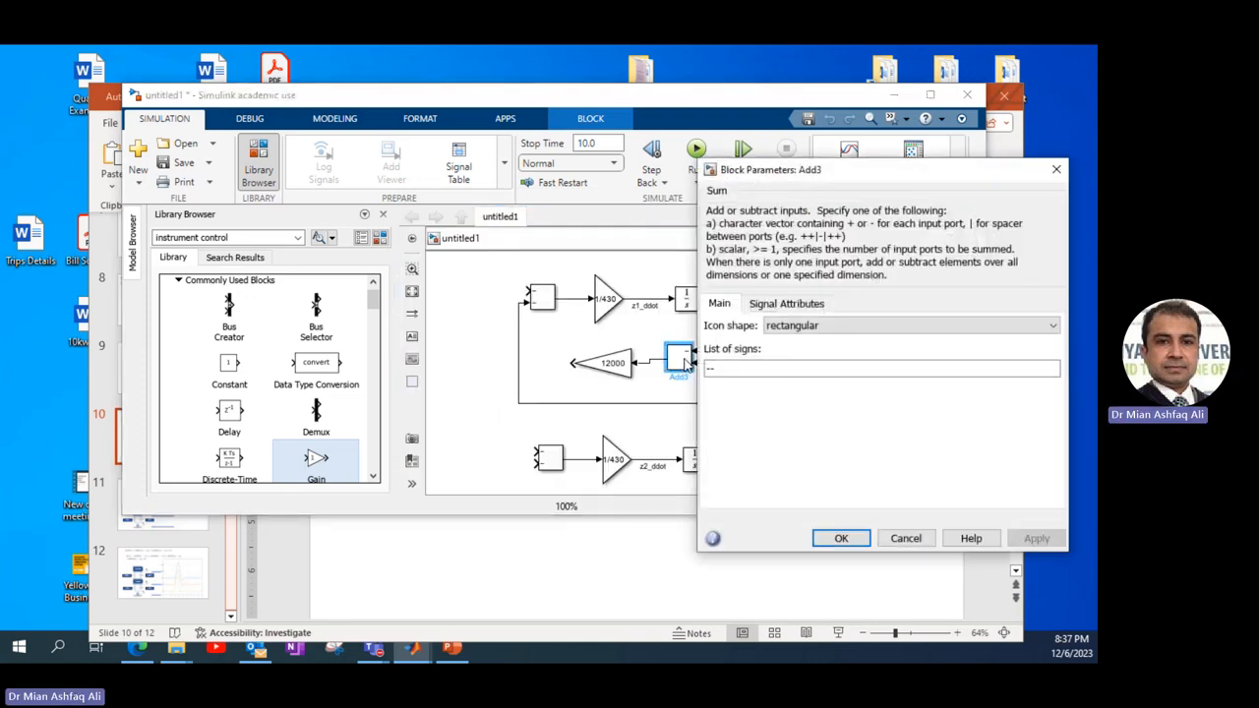
text(+)
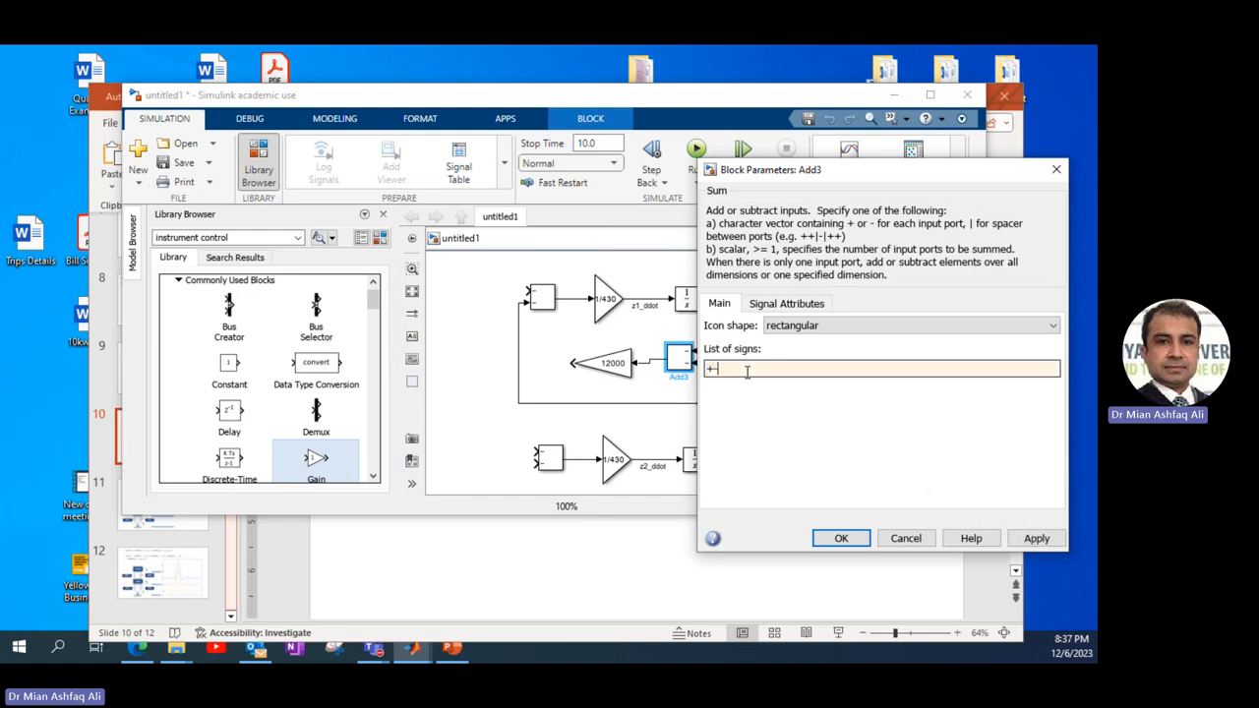
key(Return)
Set the copied feedback gain to 4000 and connect its output to the upper input of the z1 chain's Add block.
click(610, 366)
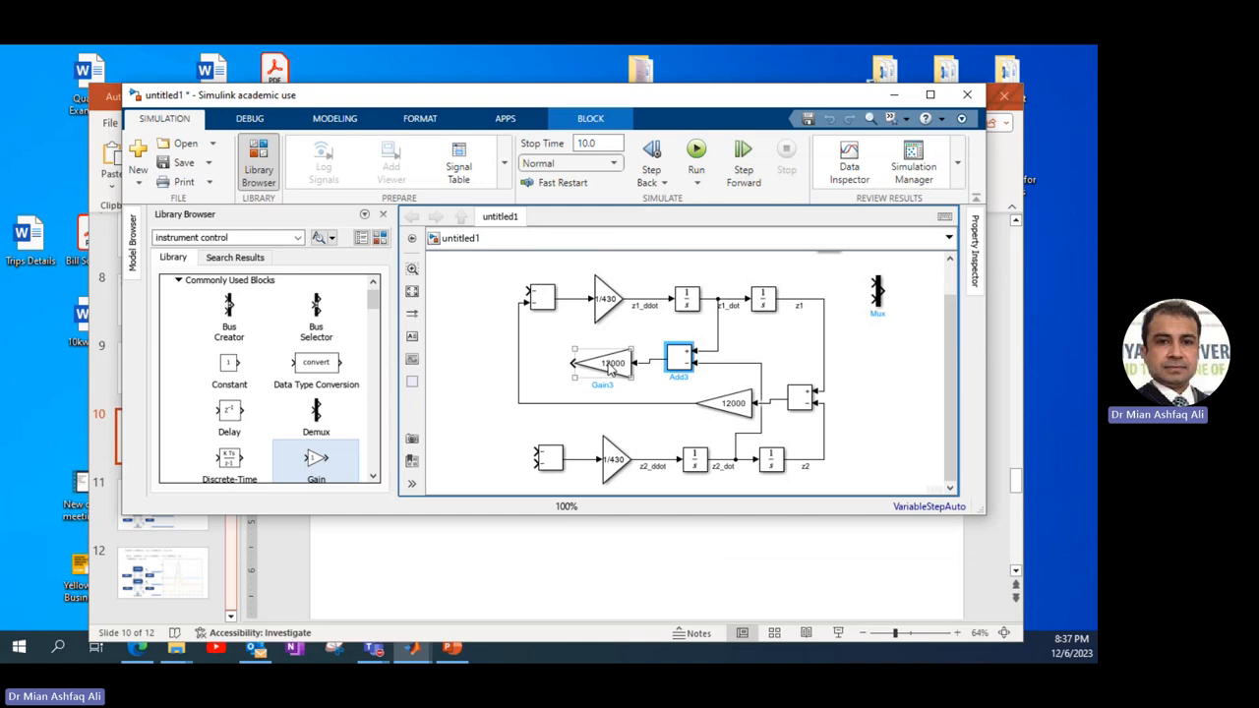
double_click(610, 366)
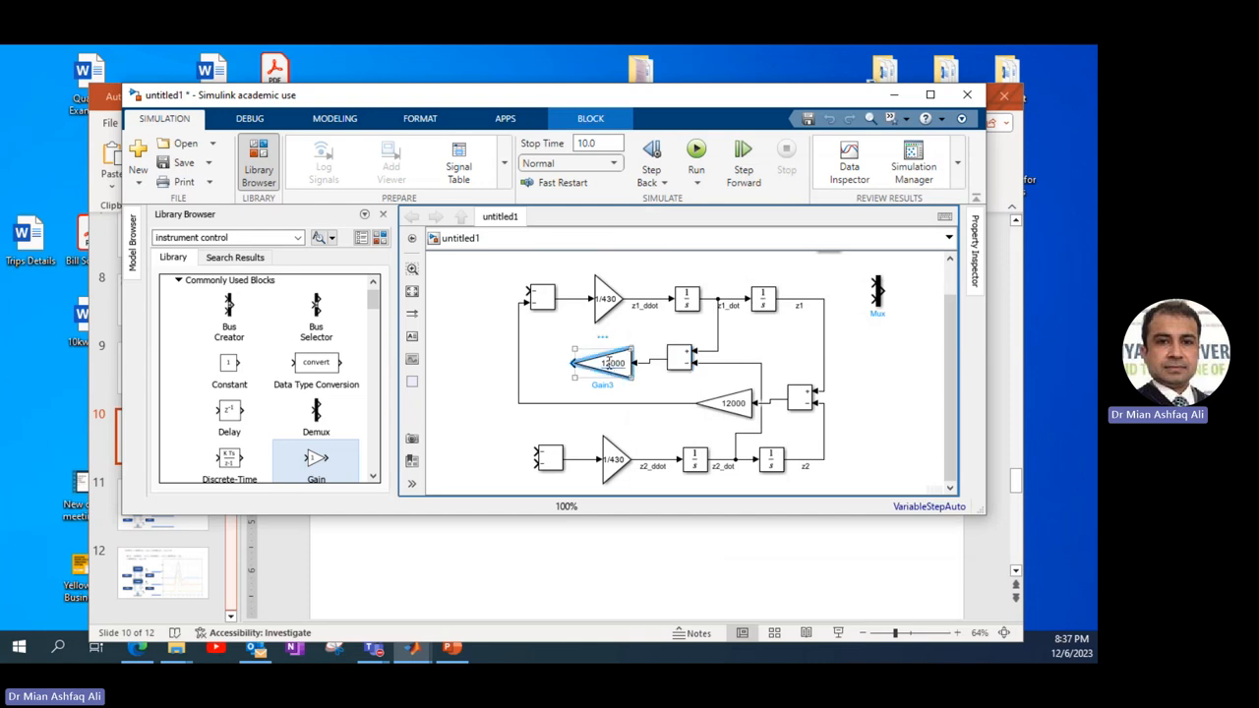
text(4000)
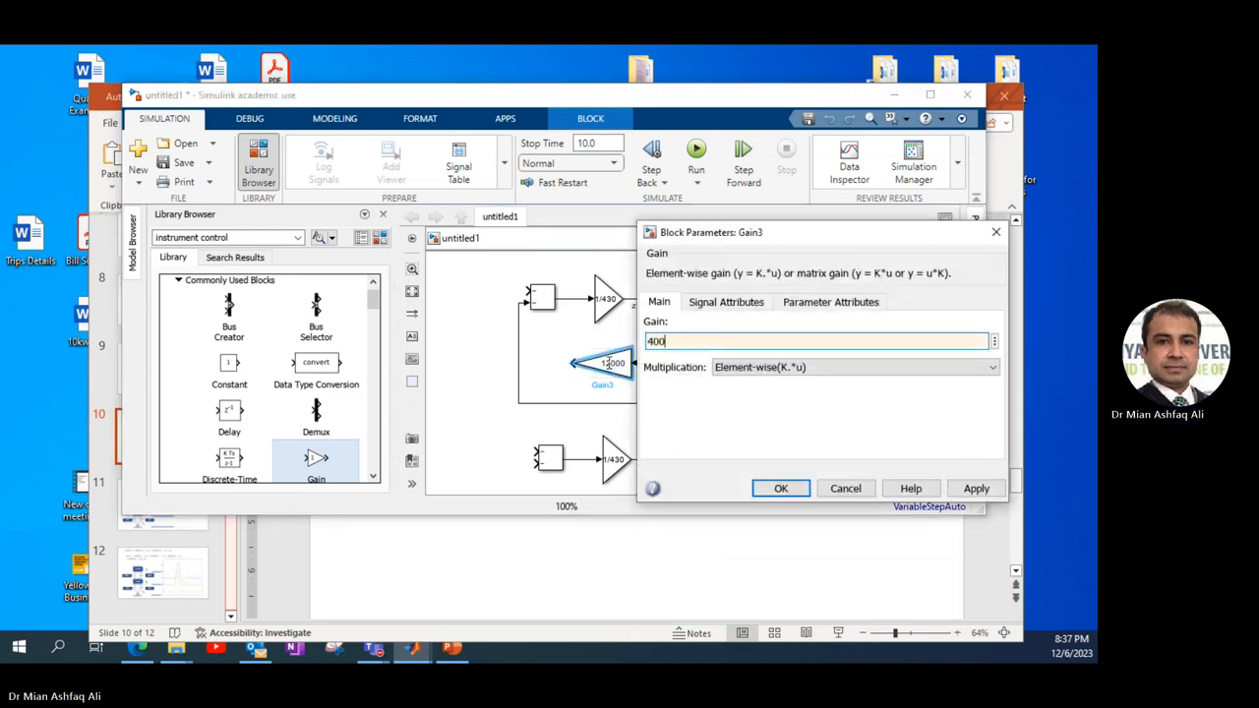
key(Return)
drag(572, 363, 522, 289)
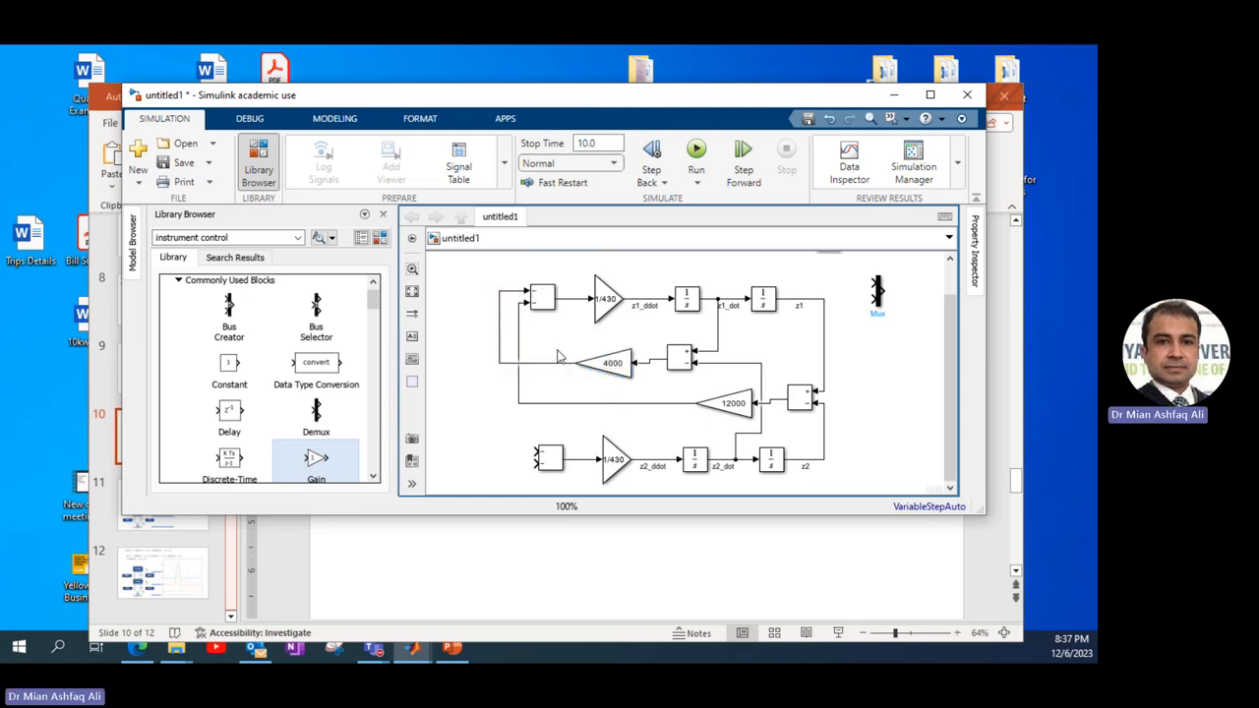
Name the 4000 gain C1, then shift the 12000 gain slightly left and name it k1.
click(604, 371)
click(616, 370)
double_click(602, 385)
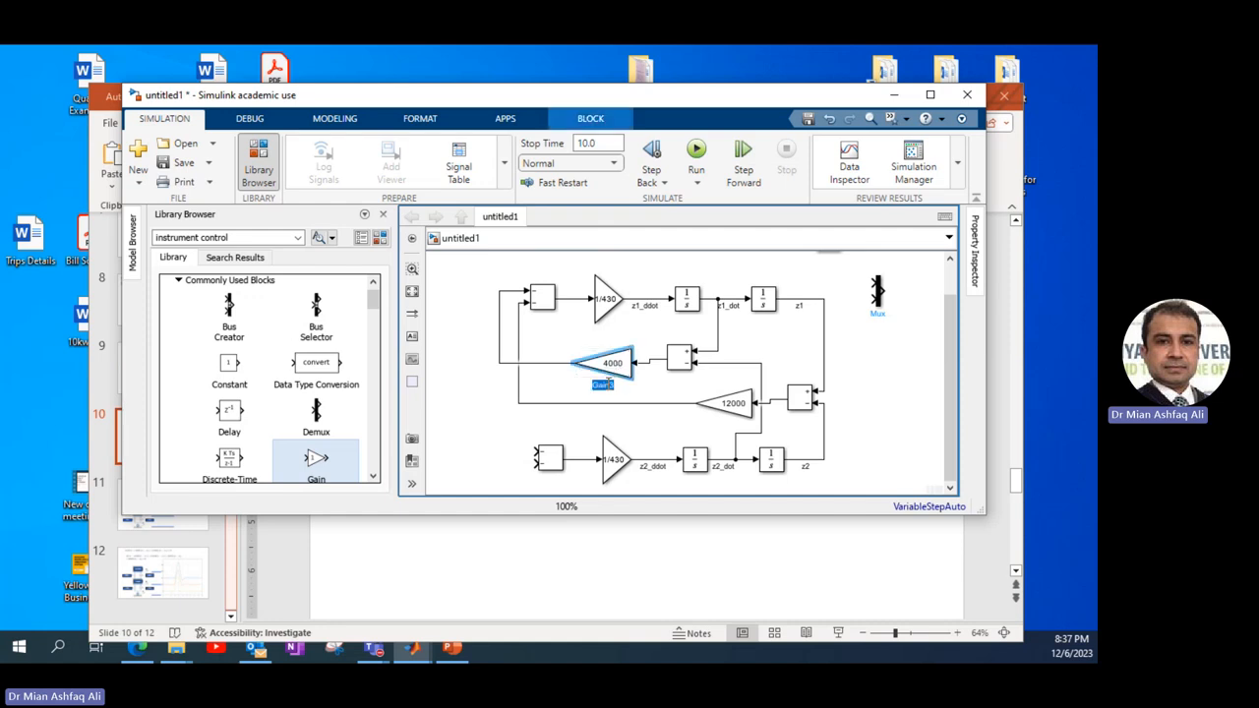
text(c)
drag(726, 409, 686, 421)
double_click(695, 429)
text(c)
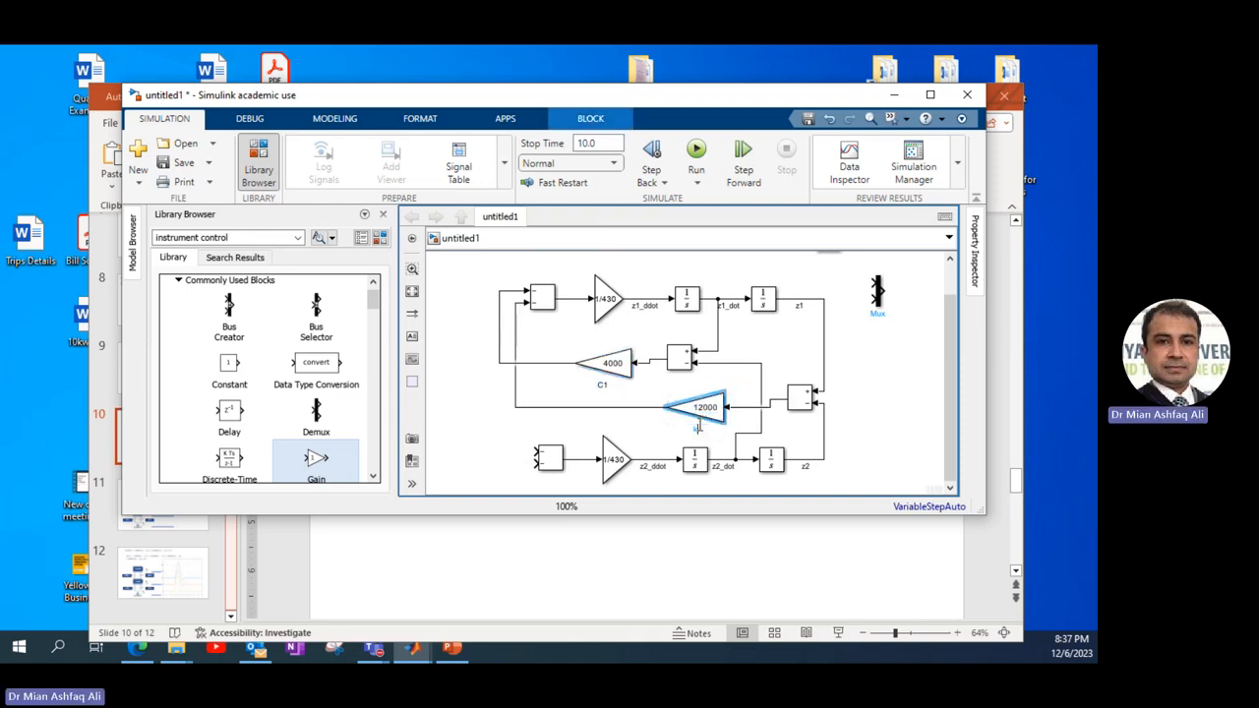
click(921, 383)
Enlarge the Simulink window downward and move it aside temporarily to check the acceleration equations on the slide.
drag(984, 513, 997, 633)
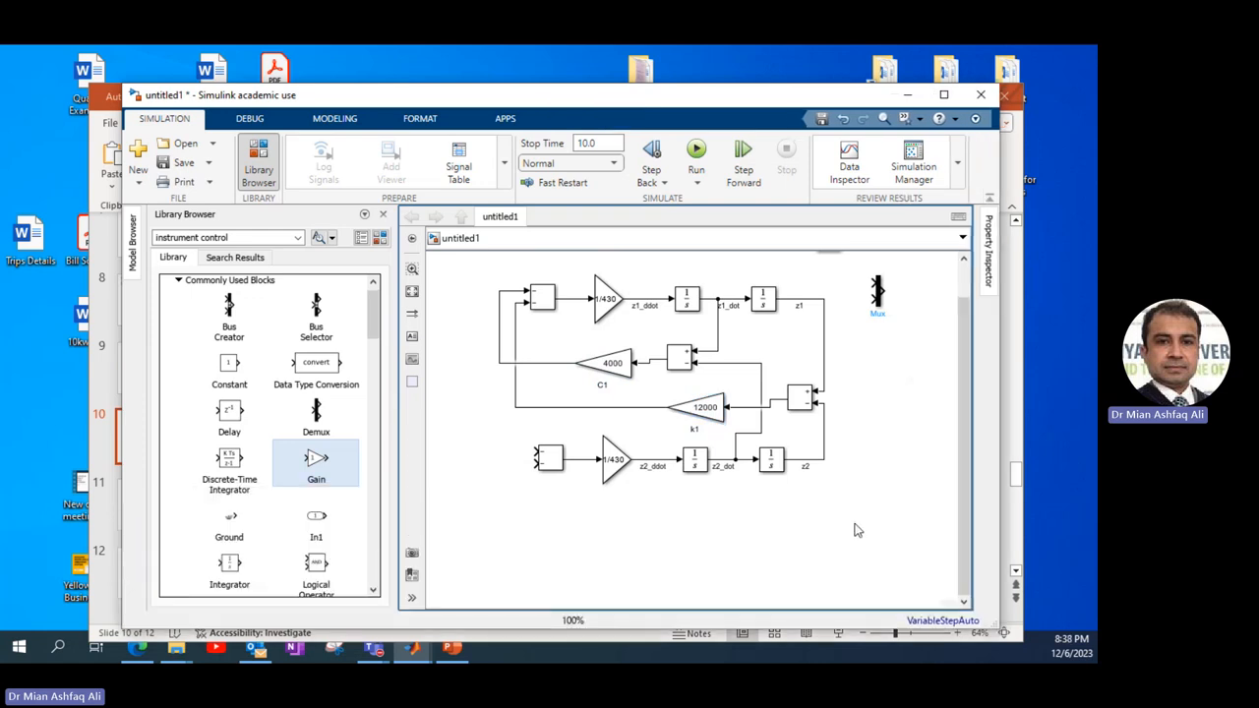
click(536, 301)
drag(548, 102, 580, 447)
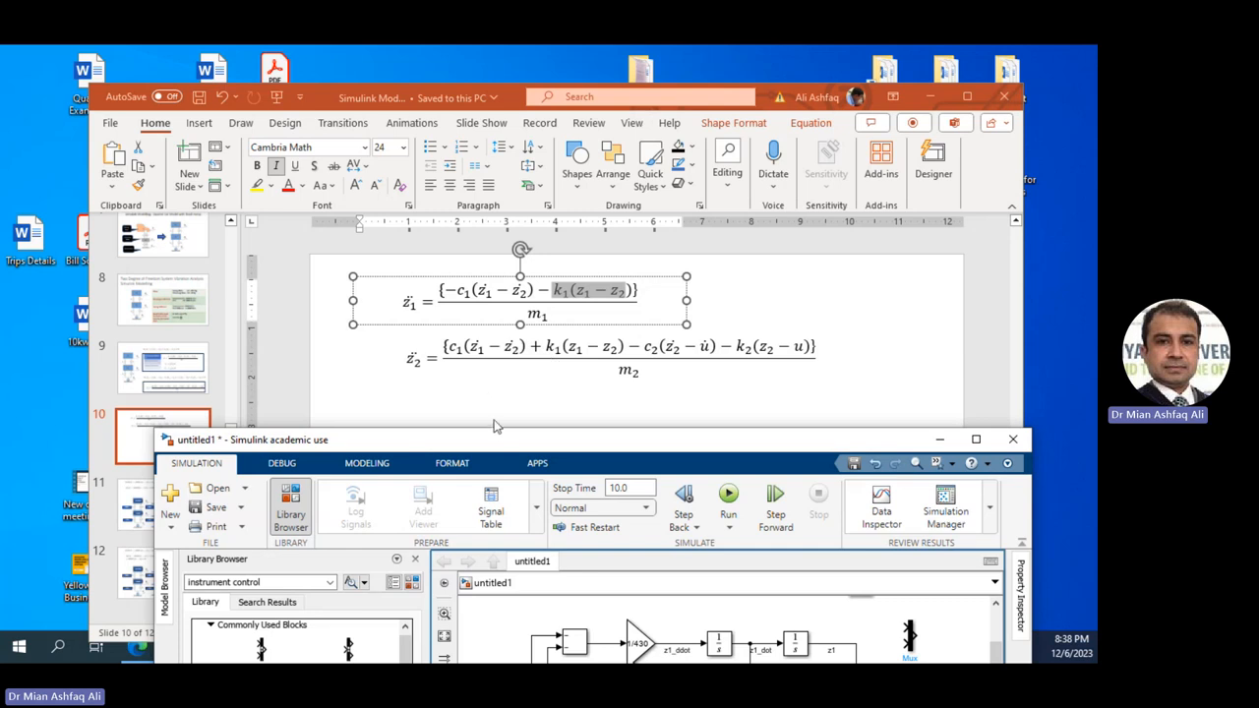
drag(504, 445, 479, 141)
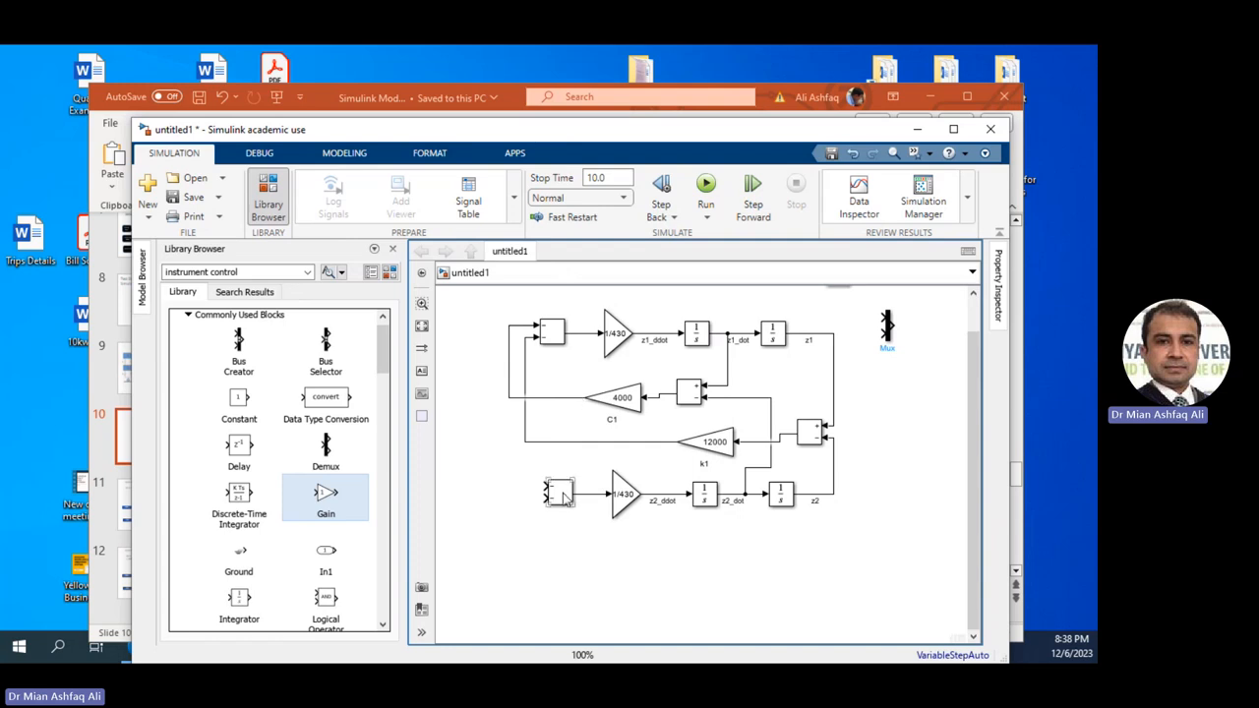
Set the list of signs of the z2 chain's Add block to ++-- and stretch the block taller.
double_click(563, 497)
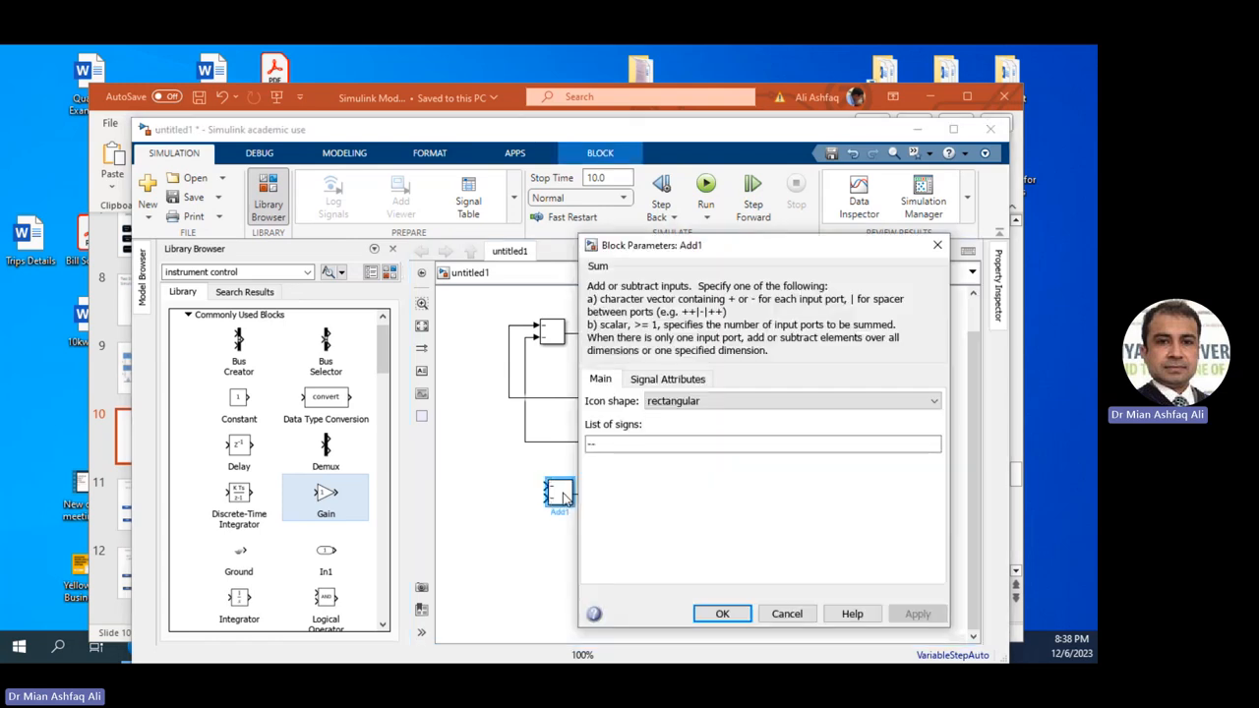
double_click(604, 445)
text(++|)
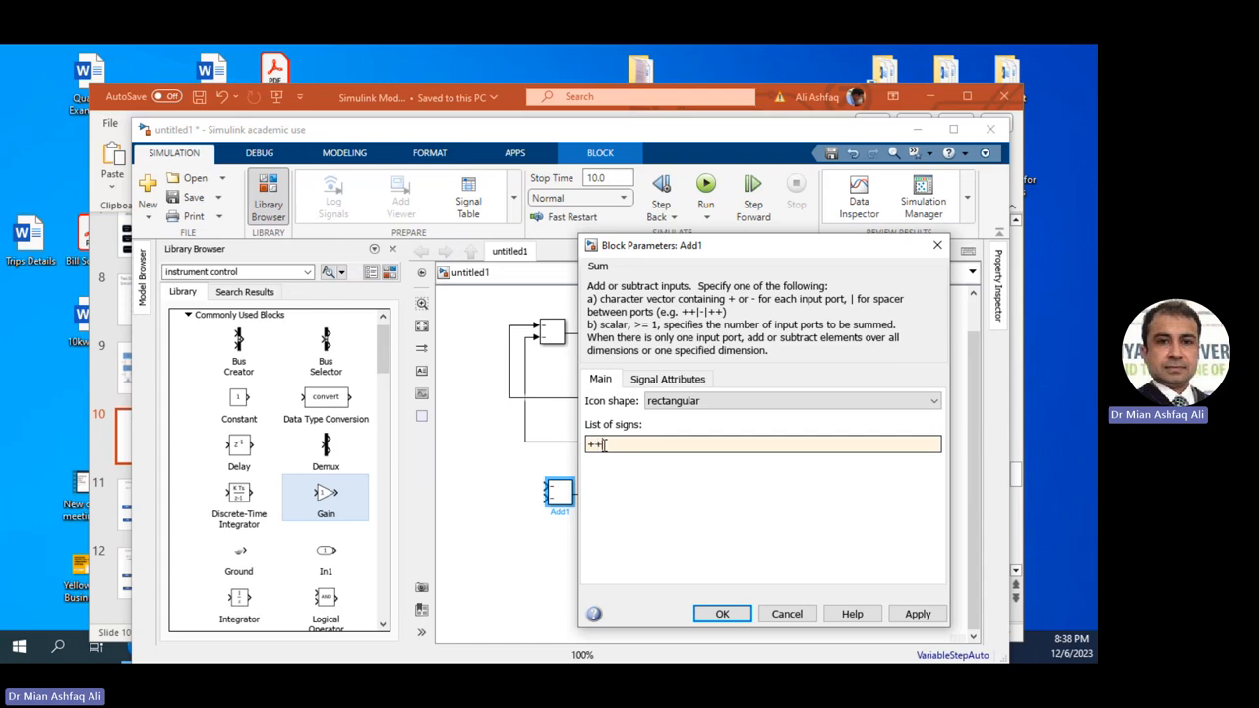
text(+)
key(Return)
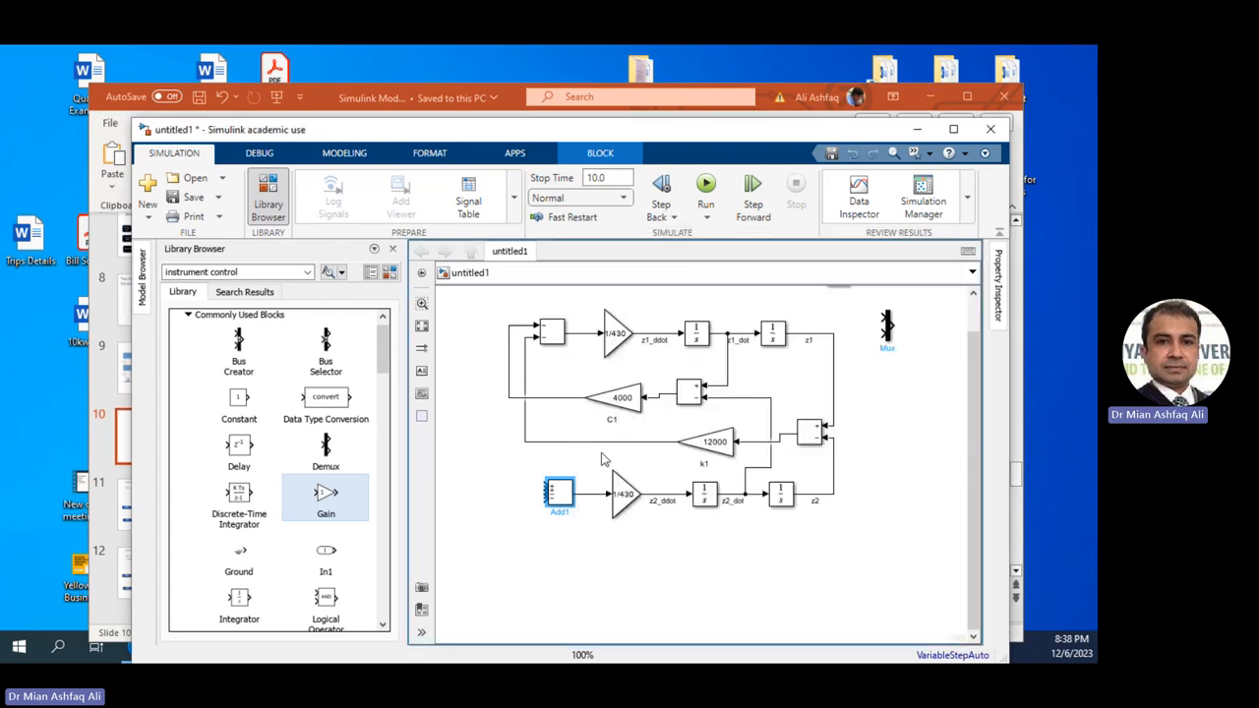
mouse_move(568, 504)
mouse_down()
mouse_move(568, 566)
mouse_move(564, 516)
mouse_up()
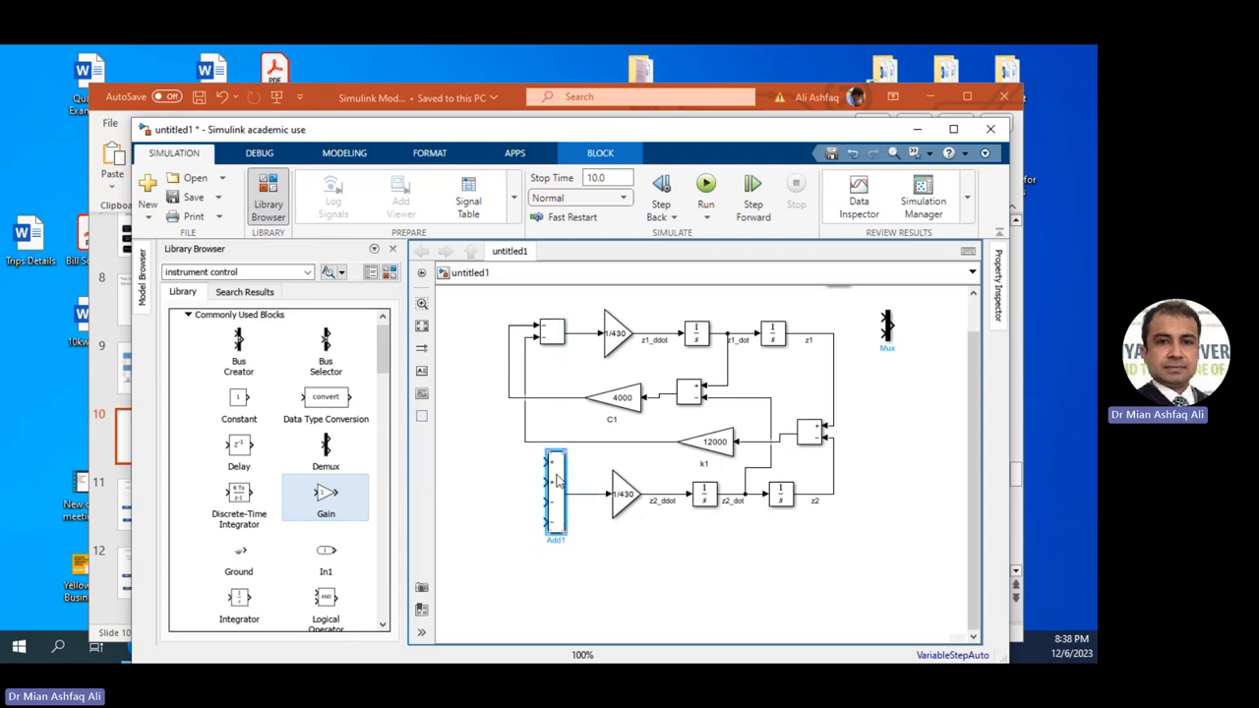
Branch the k1 output to the first input and the C1 output to the second input of the z2 chain's Add block.
drag(525, 442, 546, 461)
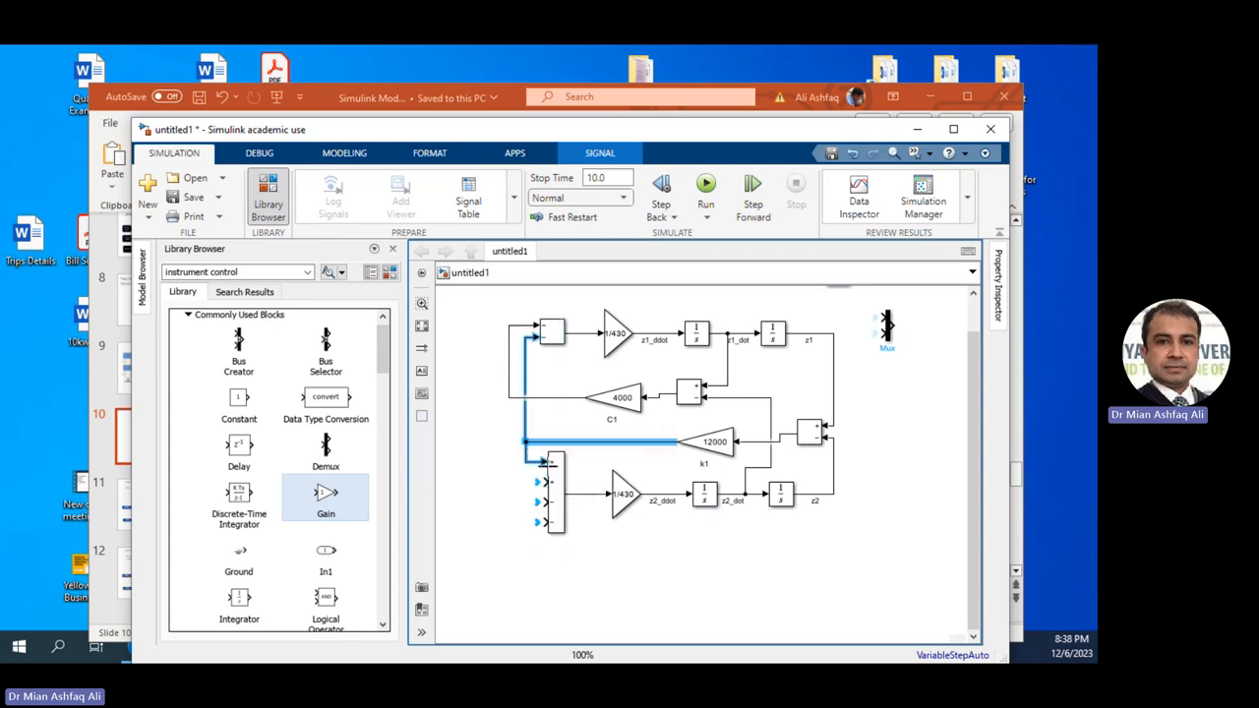
mouse_move(510, 397)
mouse_down()
mouse_move(513, 470)
mouse_move(547, 482)
mouse_up()
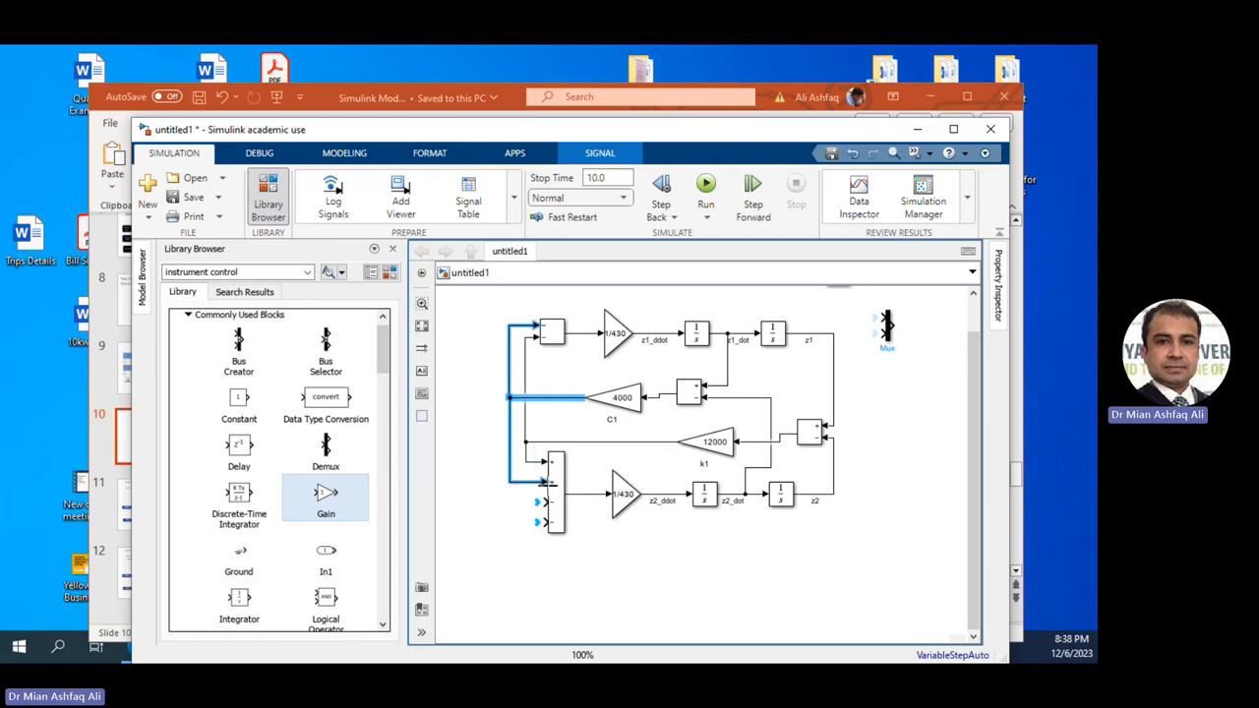
click(642, 592)
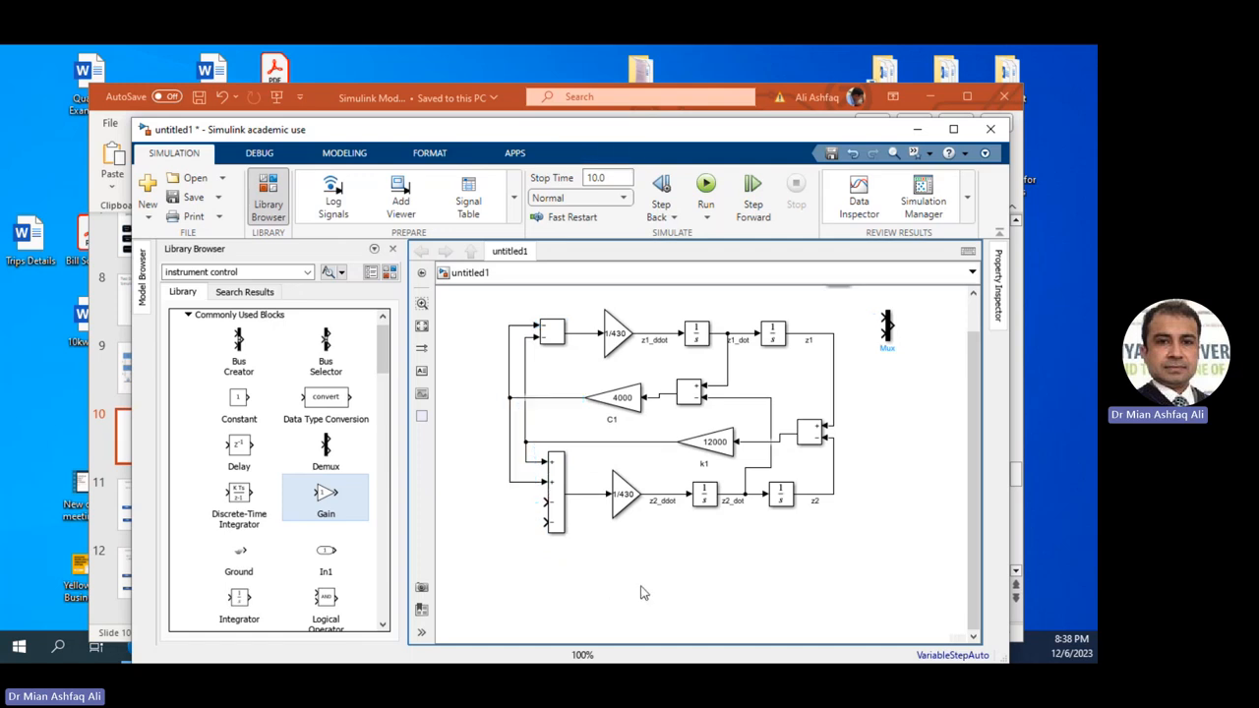
click(576, 398)
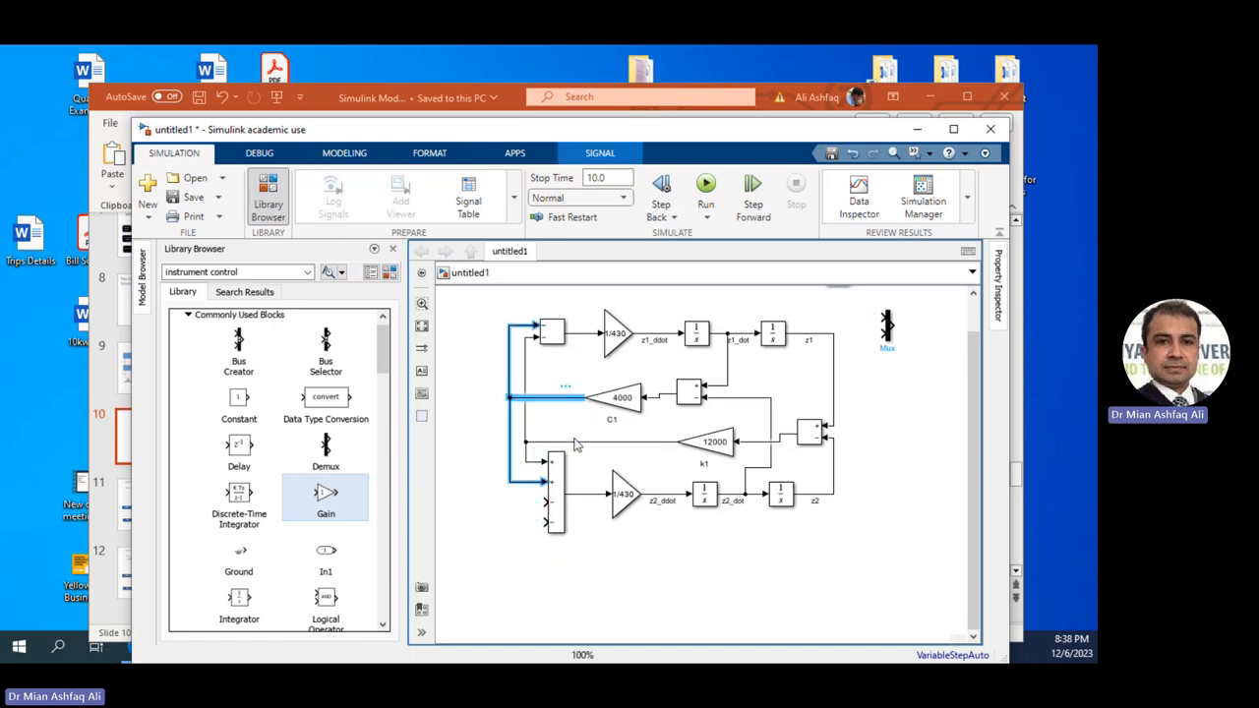
click(574, 439)
click(575, 442)
click(565, 398)
click(590, 334)
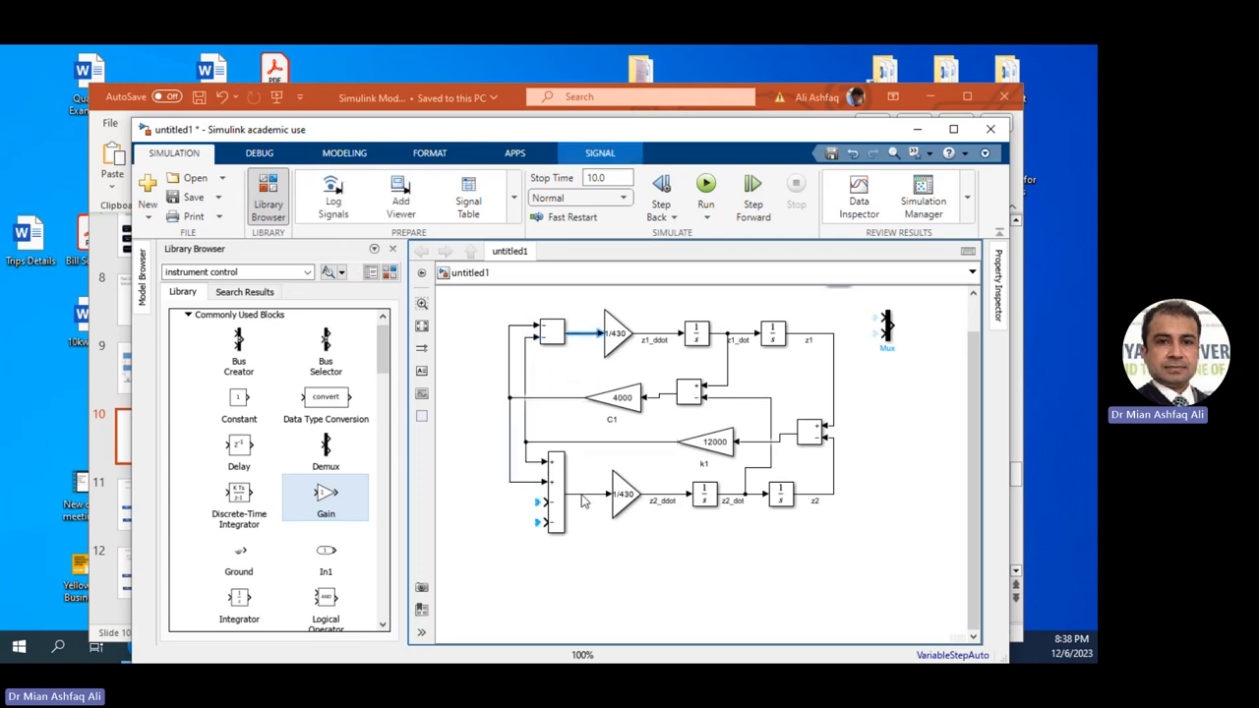
click(584, 495)
Rename the z2 chain's gain block a/m2.
click(621, 502)
double_click(625, 524)
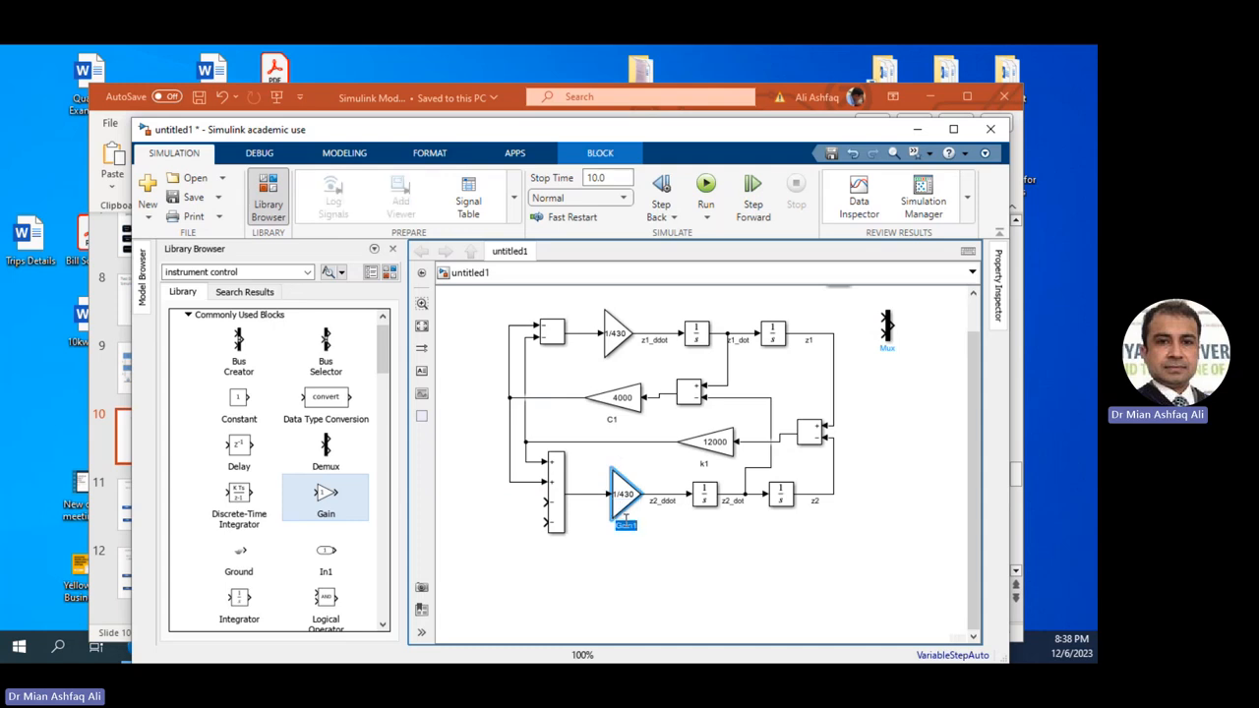
key(BackSpace)
Set the z2 chain's gain to 1/40 and widen the block slightly.
double_click(626, 492)
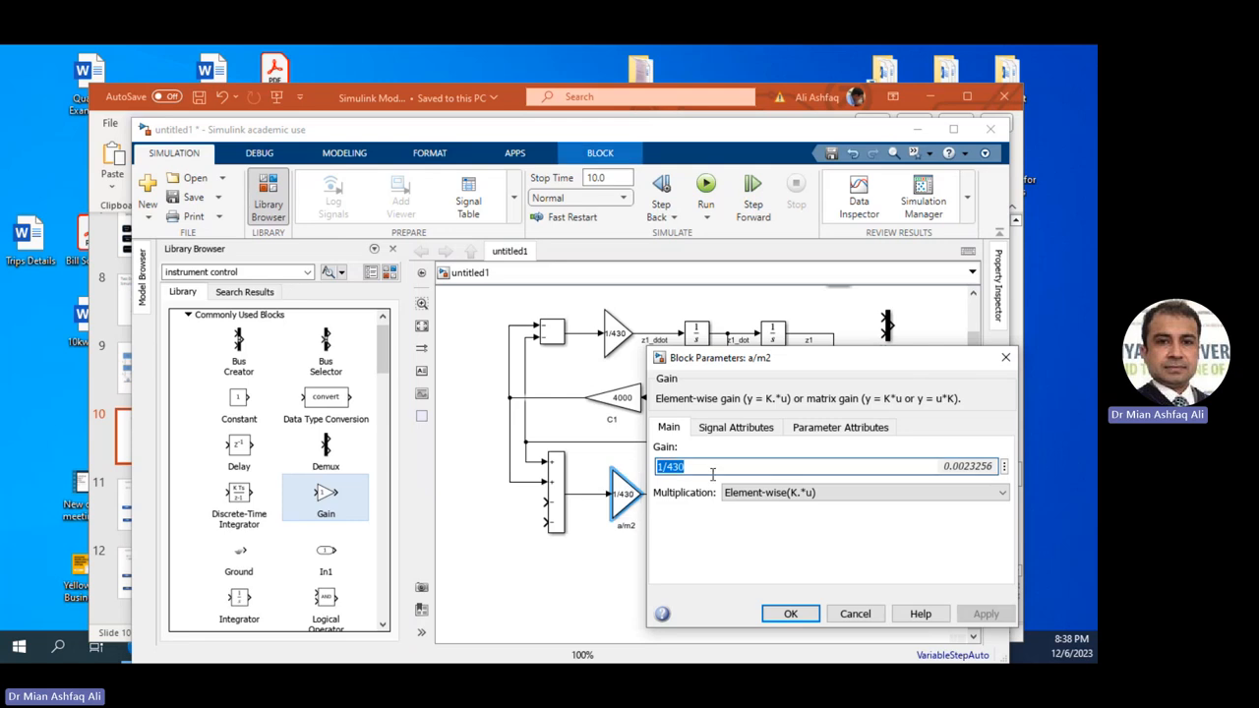
click(712, 474)
key(BackSpace)
key(BackSpace)
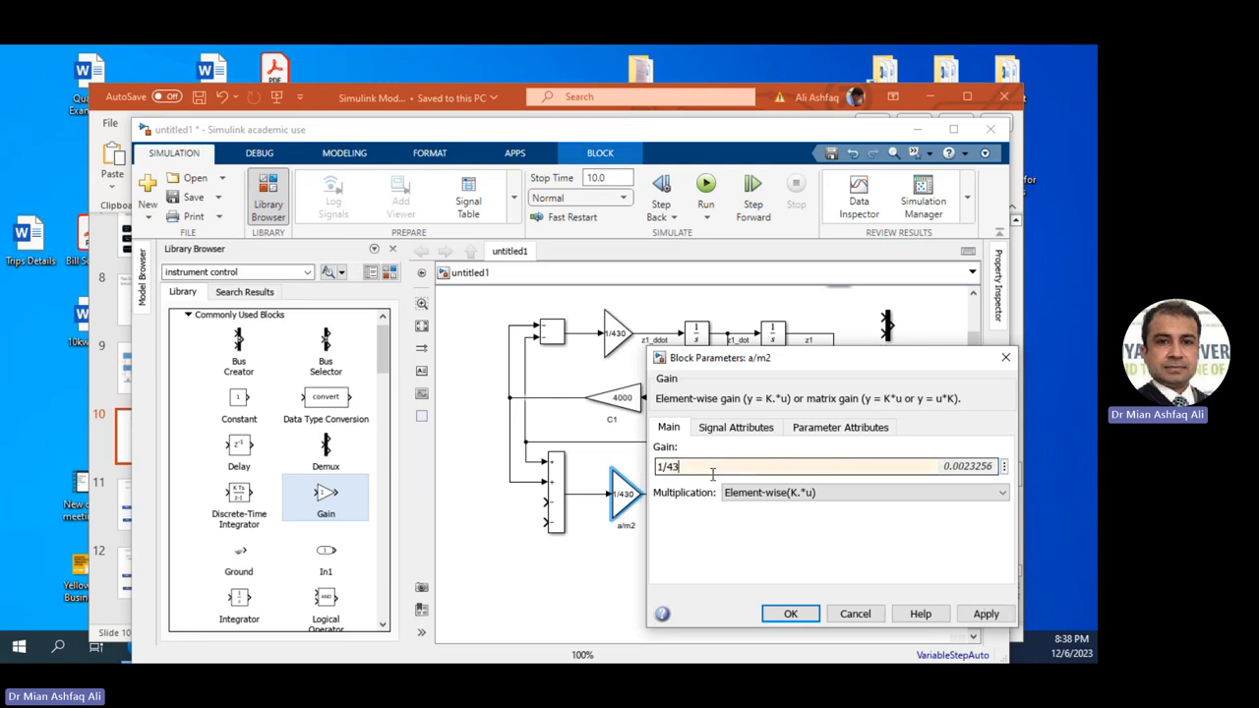
text(0)
key(Return)
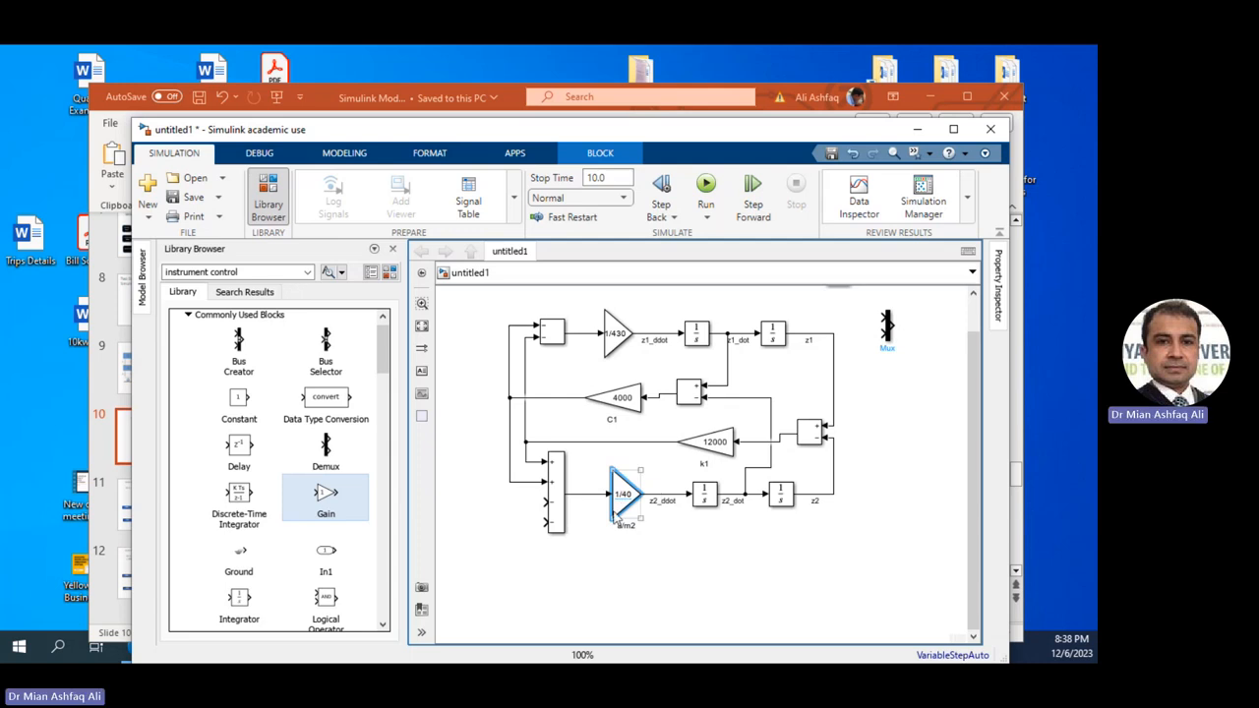
drag(608, 519, 593, 522)
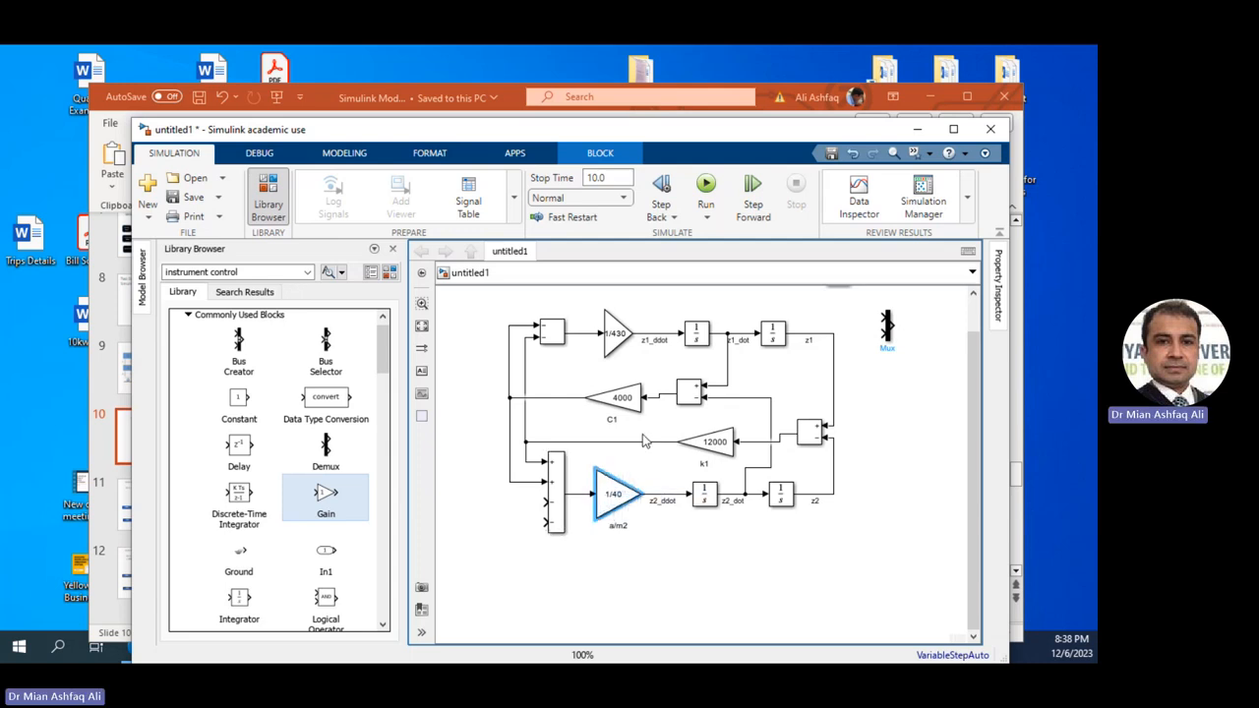
Move the Simulink window down and switch to the PowerPoint slide to read the z2 acceleration equation.
drag(595, 136, 560, 426)
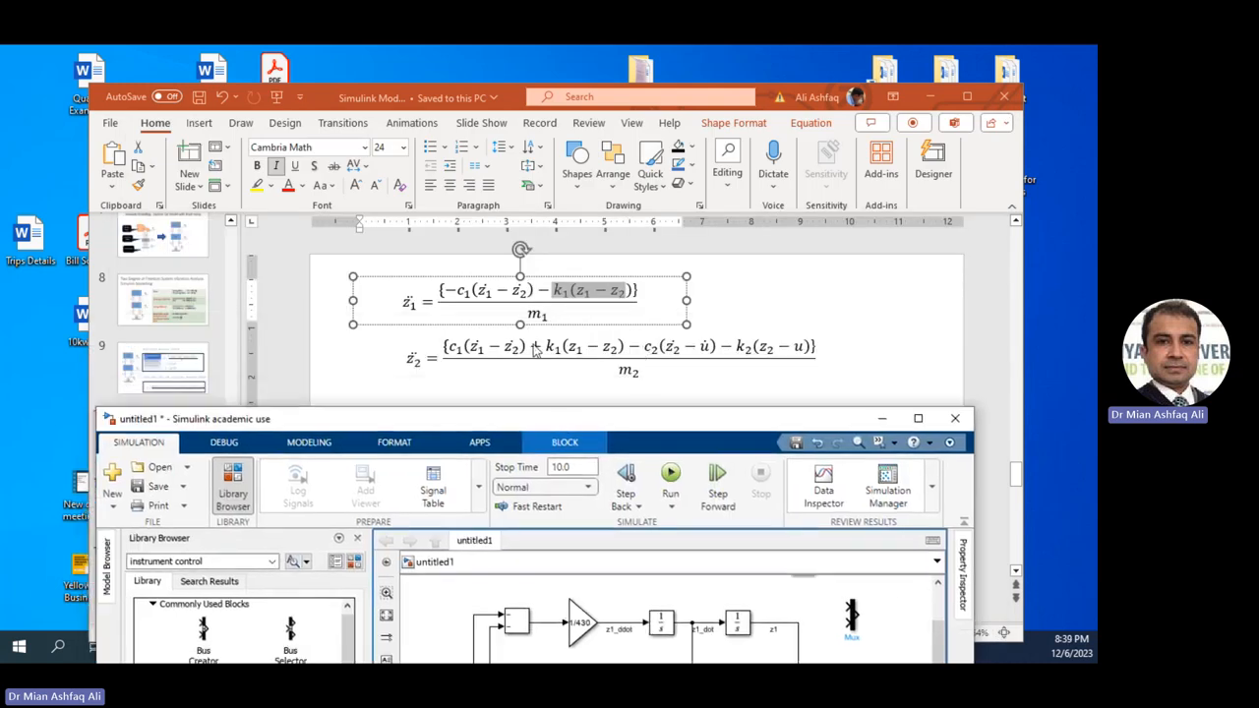
click(493, 347)
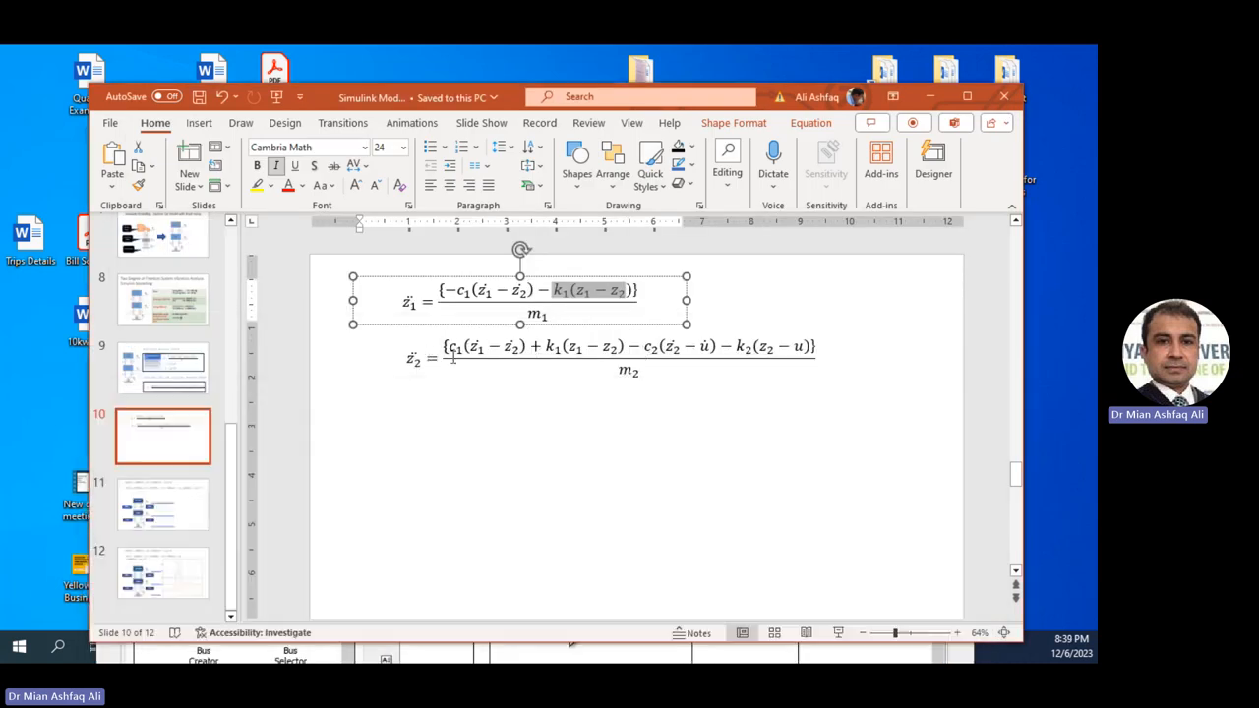
Highlight the c1 and k1 terms in the numerator of the z2 acceleration equation and maximize the PowerPoint window.
click(451, 350)
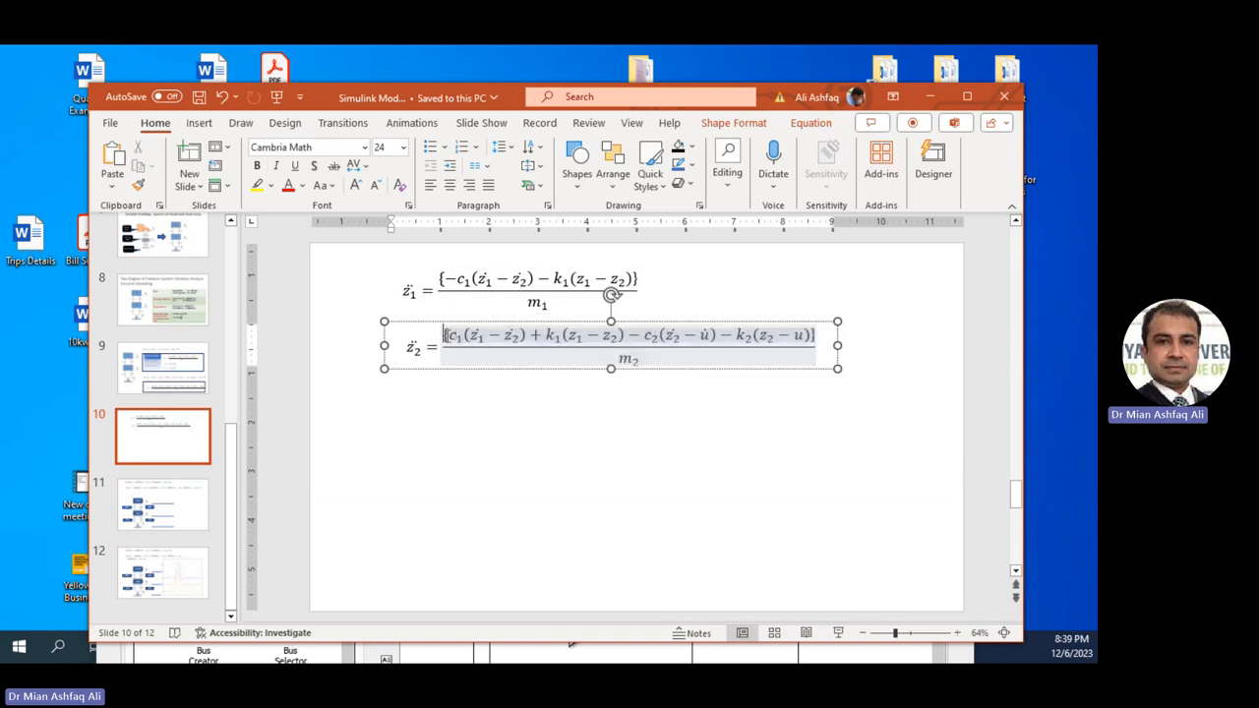
drag(448, 335, 604, 339)
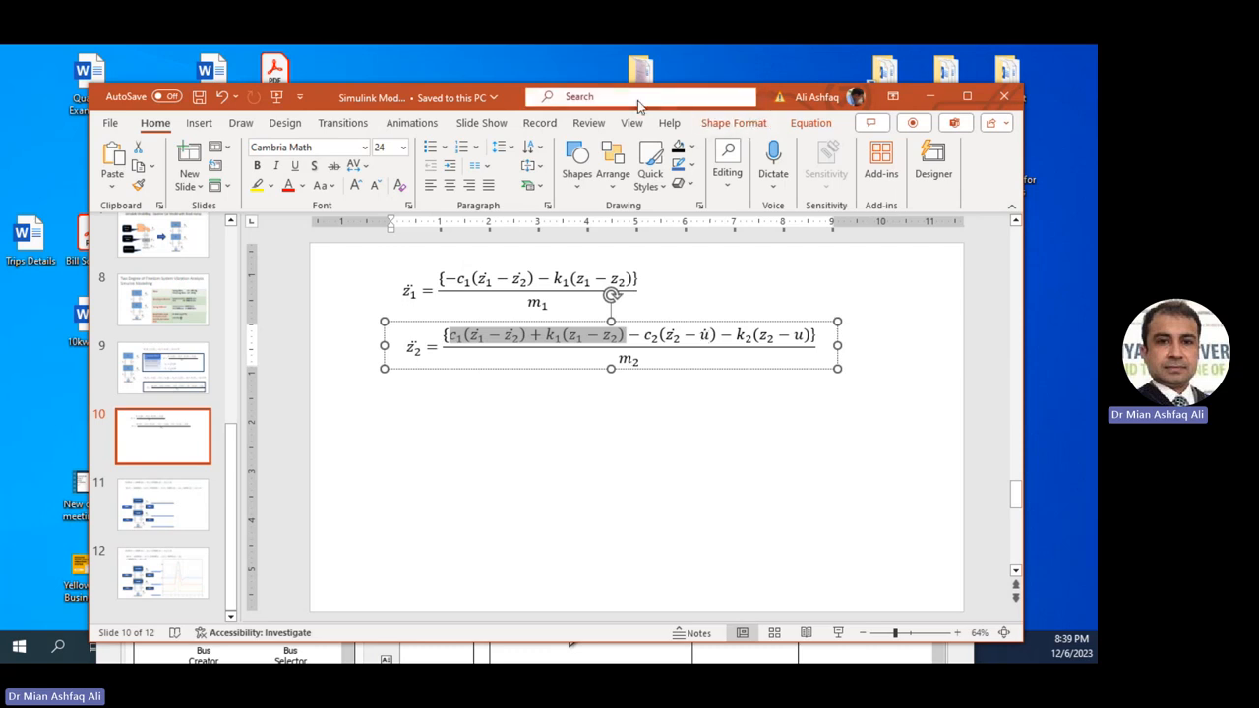
drag(521, 96, 476, 85)
double_click(476, 84)
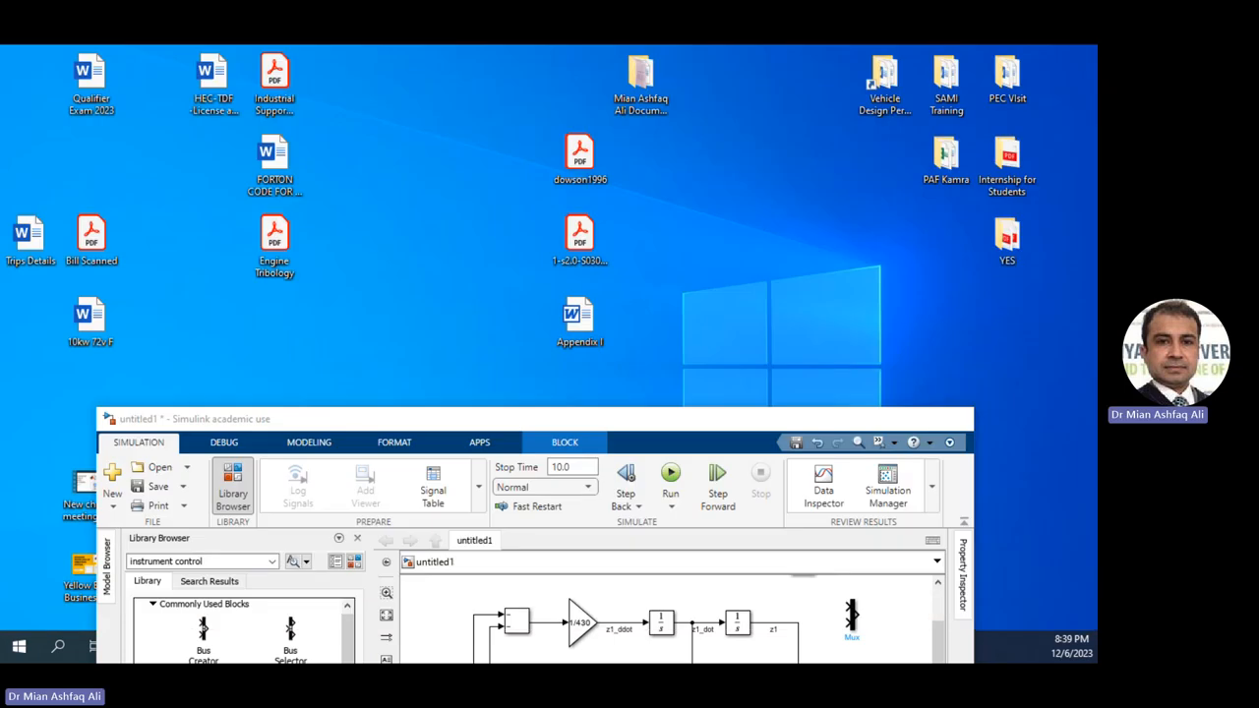
Bring the Simulink window back up over the slide and enlarge it to show more of the model canvas.
click(637, 581)
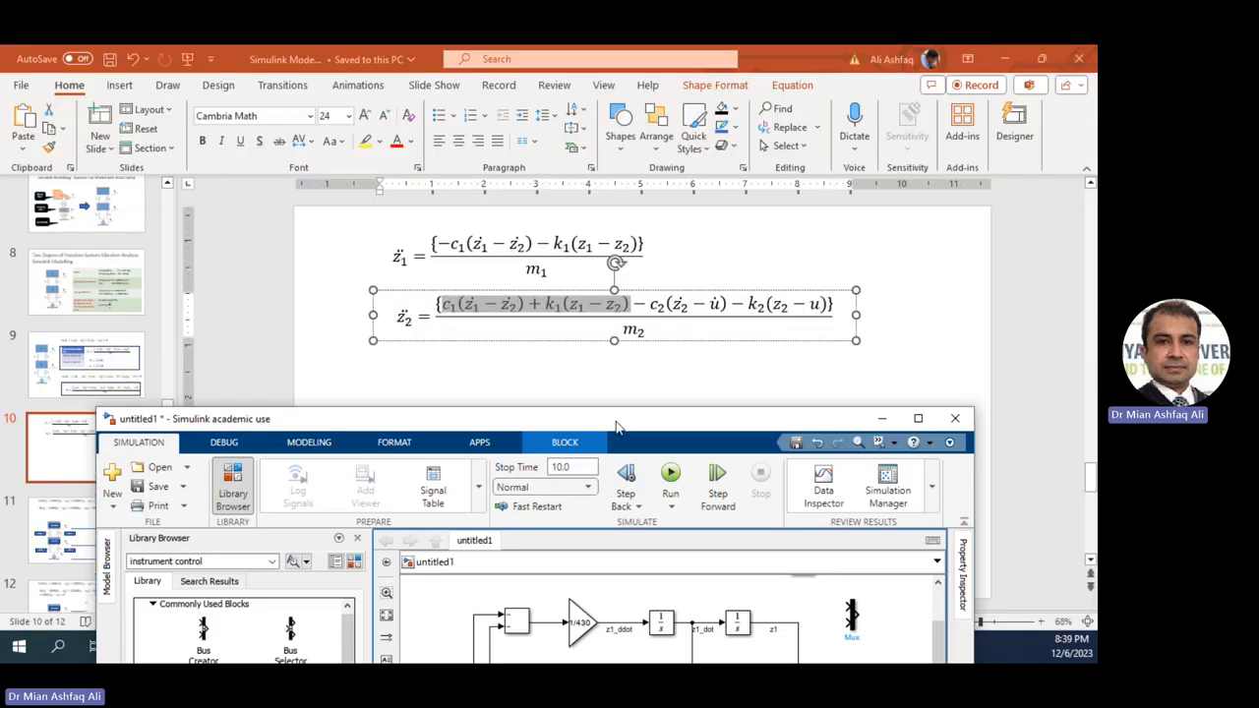
drag(616, 424, 640, 97)
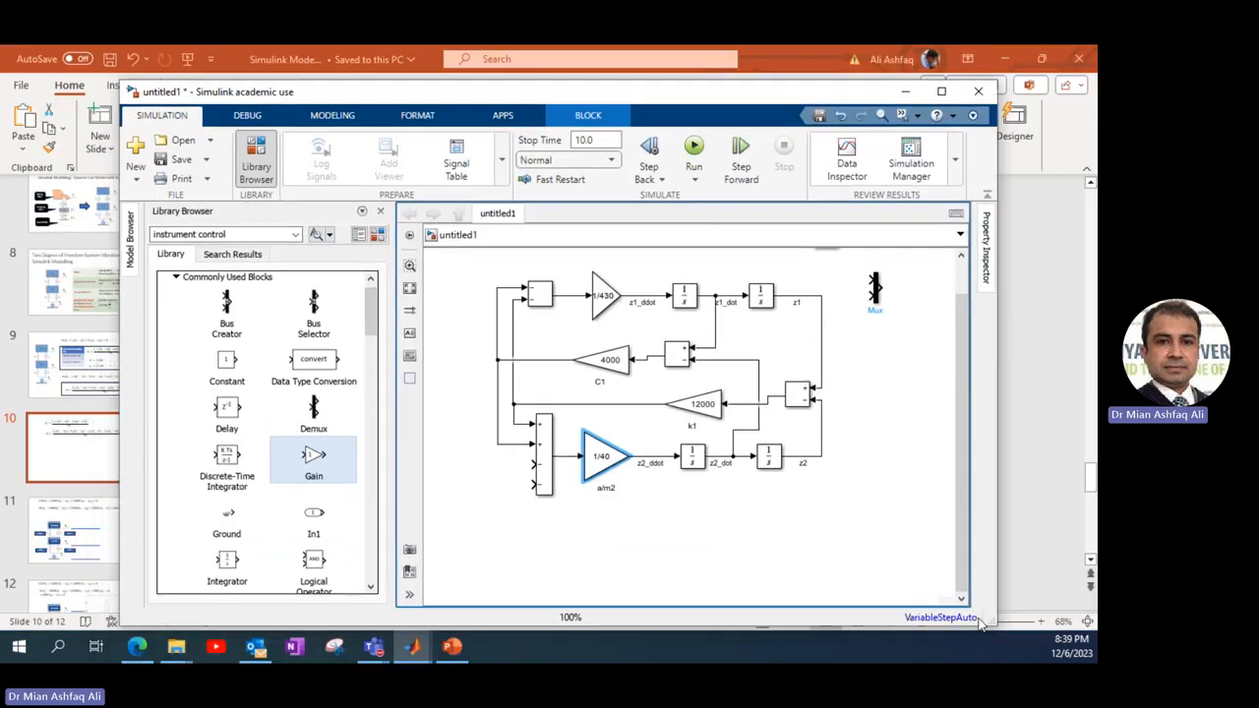
drag(986, 619, 1017, 650)
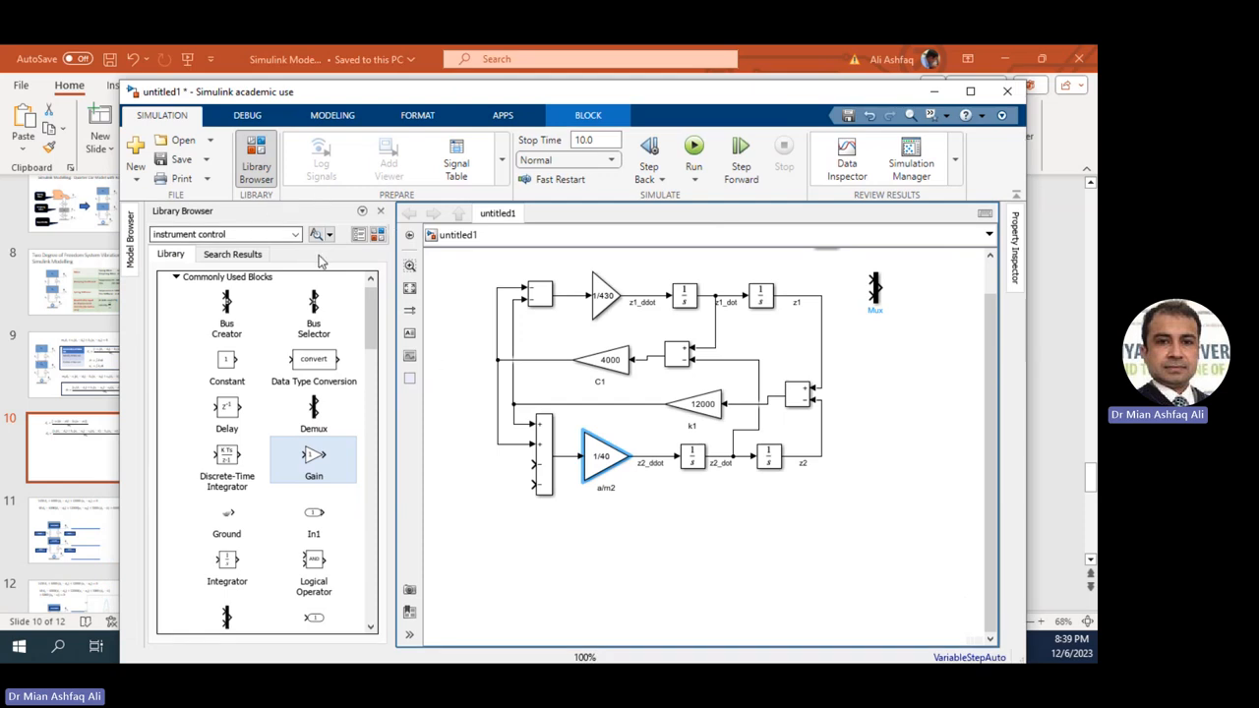
Collapse the Commonly Used Blocks and Continuous groups in the block library and expand the Sources group.
click(176, 277)
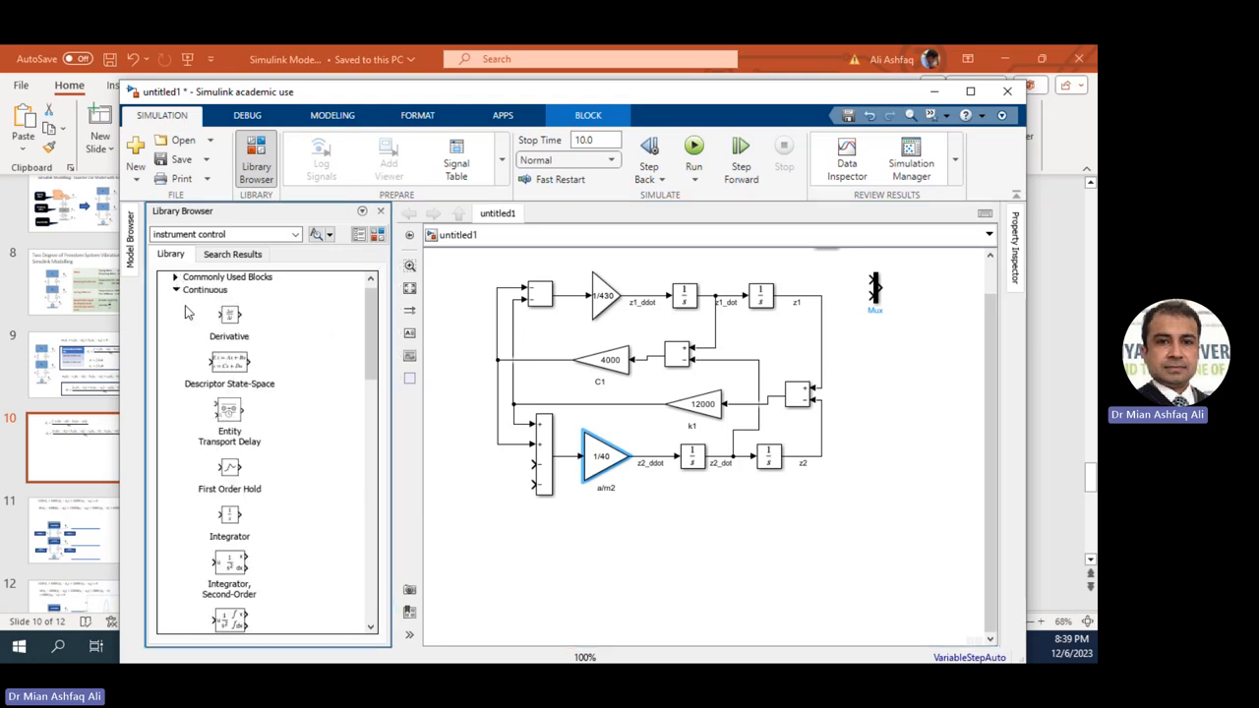
click(176, 290)
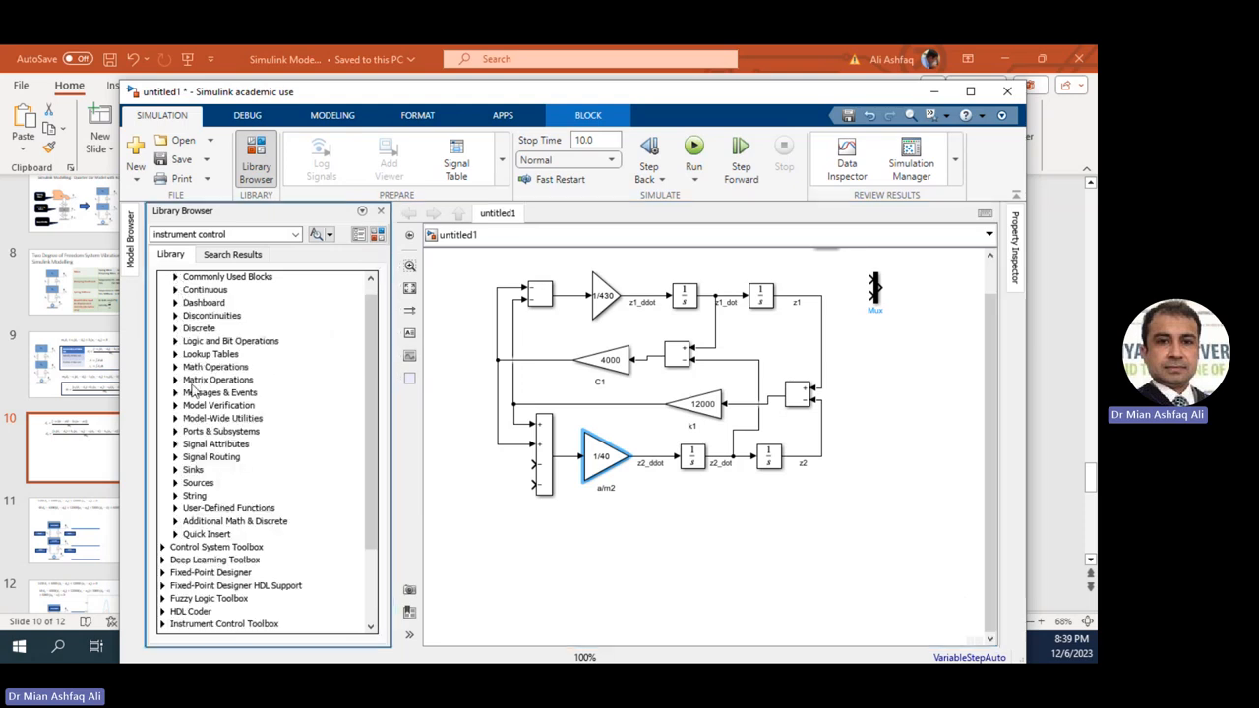
click(176, 482)
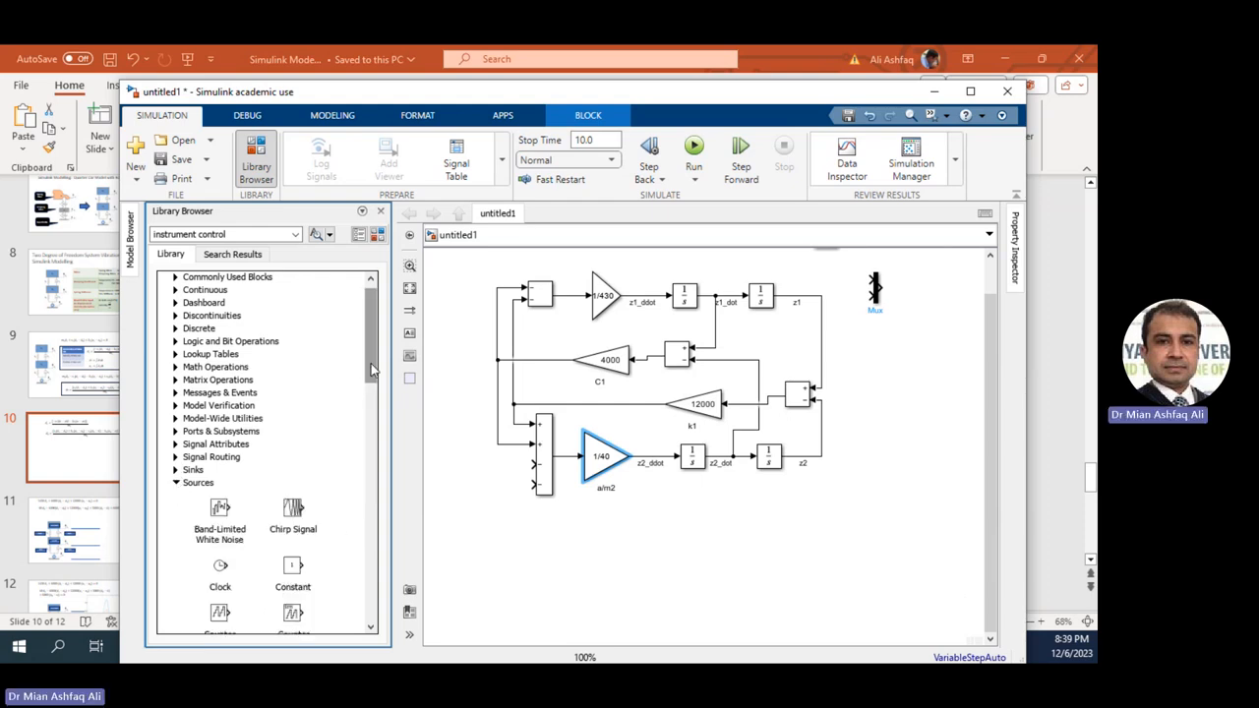
drag(371, 371, 381, 430)
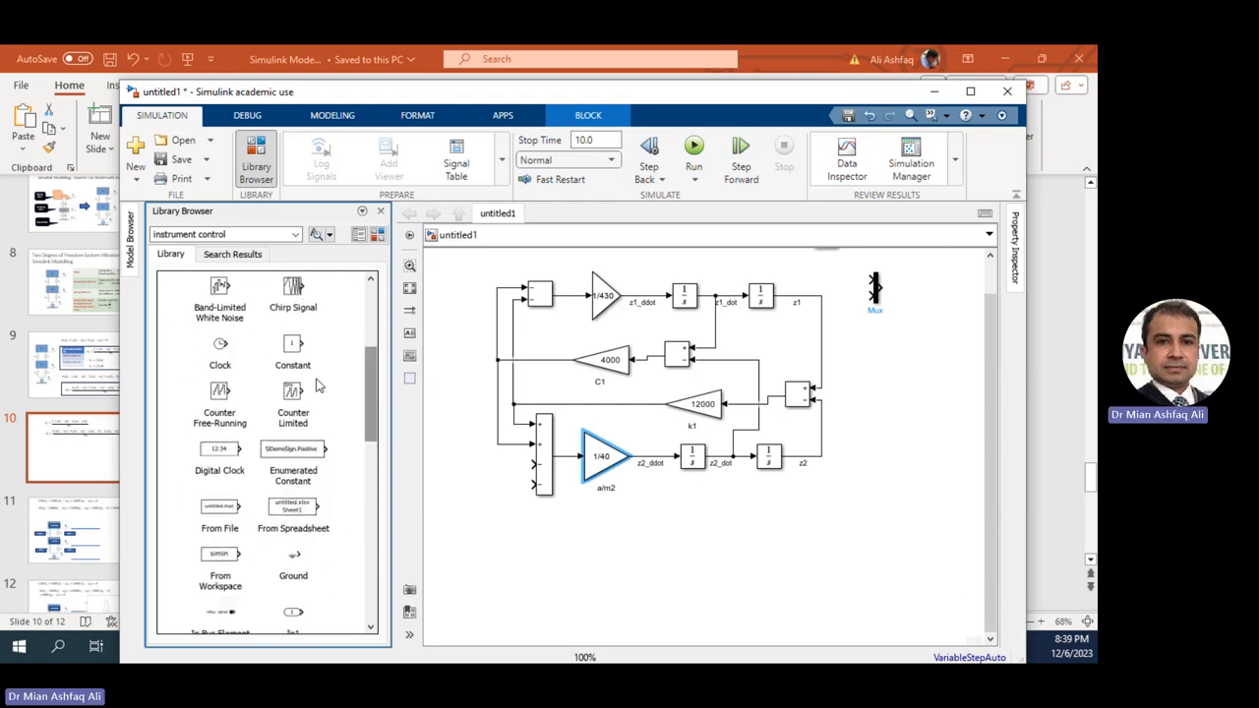
drag(297, 349, 869, 532)
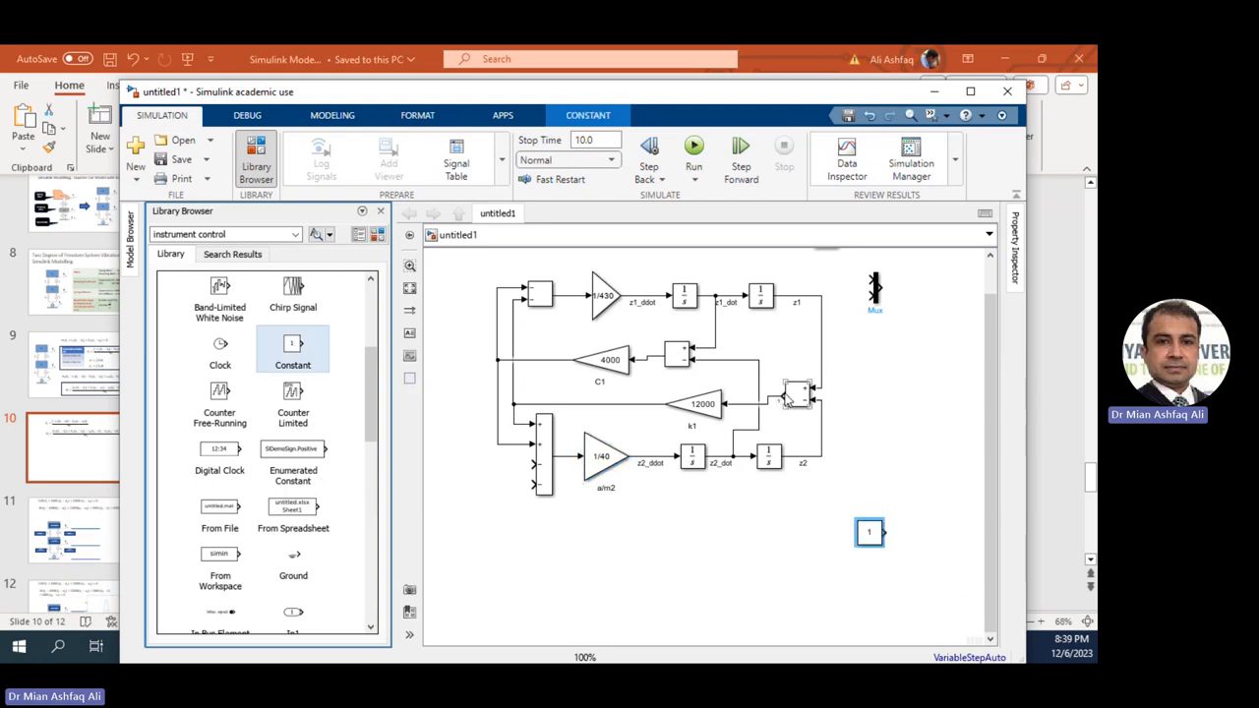
key(ctrl+v)
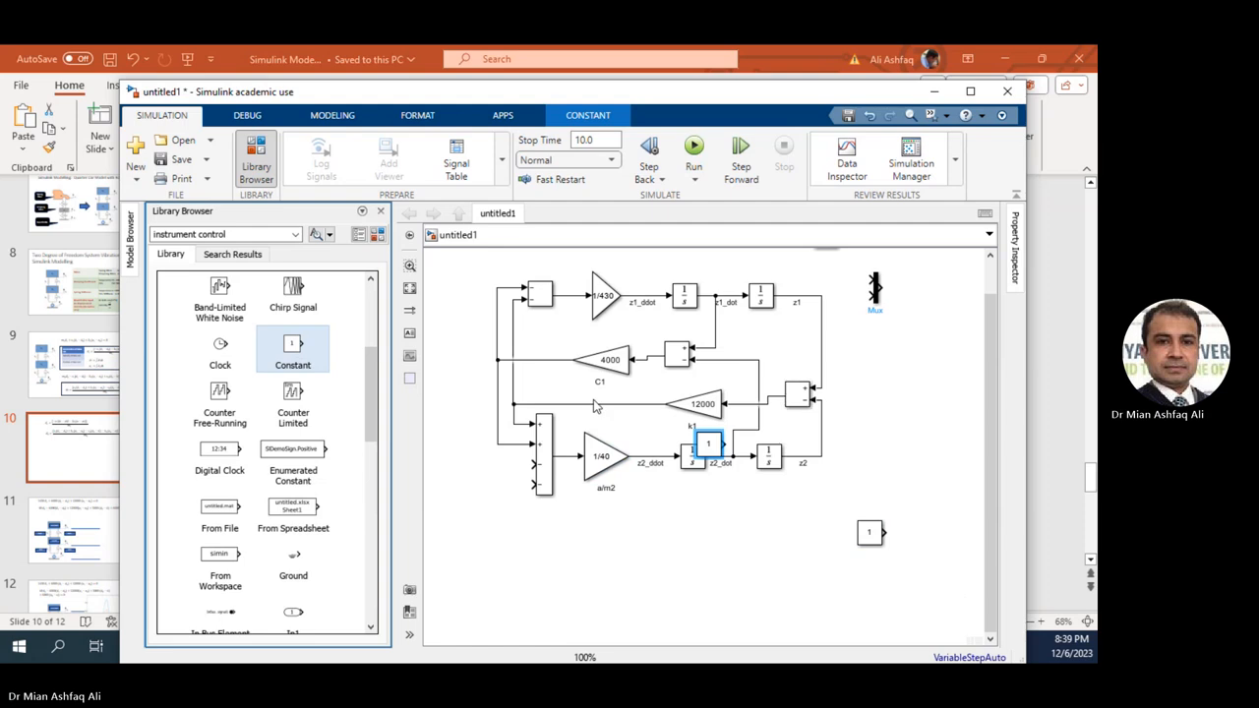
key(Delete)
click(870, 536)
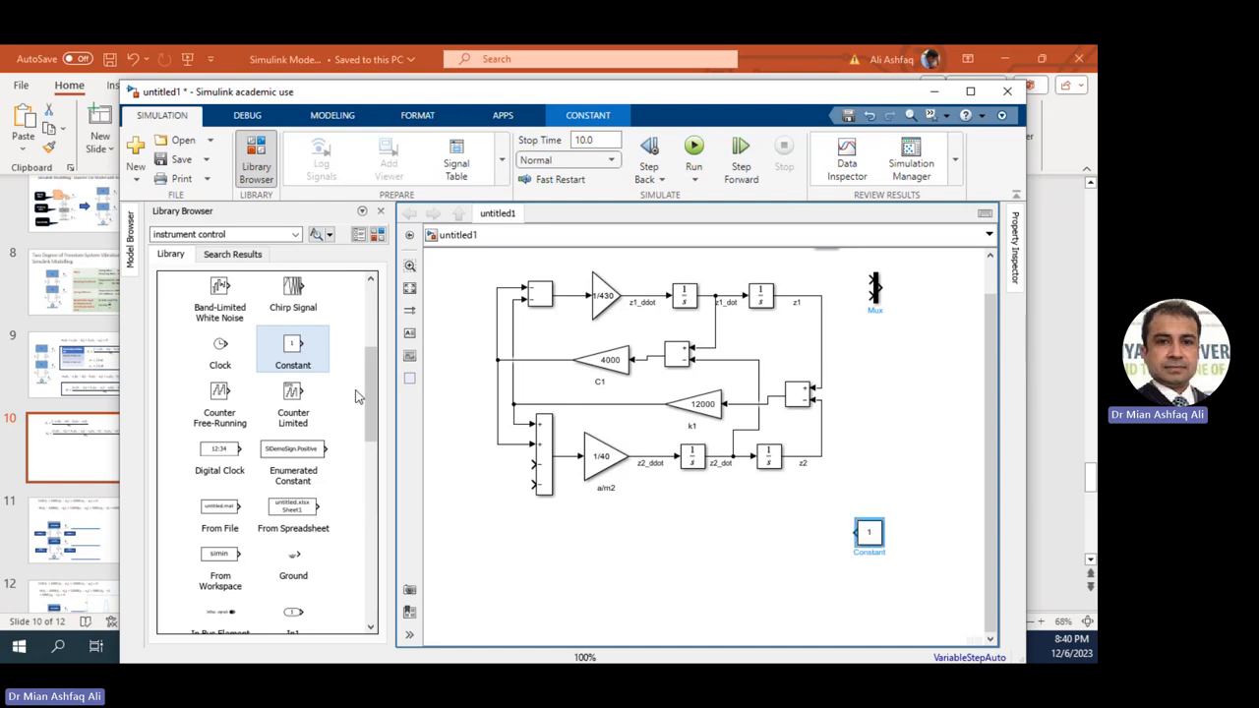
drag(366, 367, 372, 350)
scroll(285, 342, up, 4)
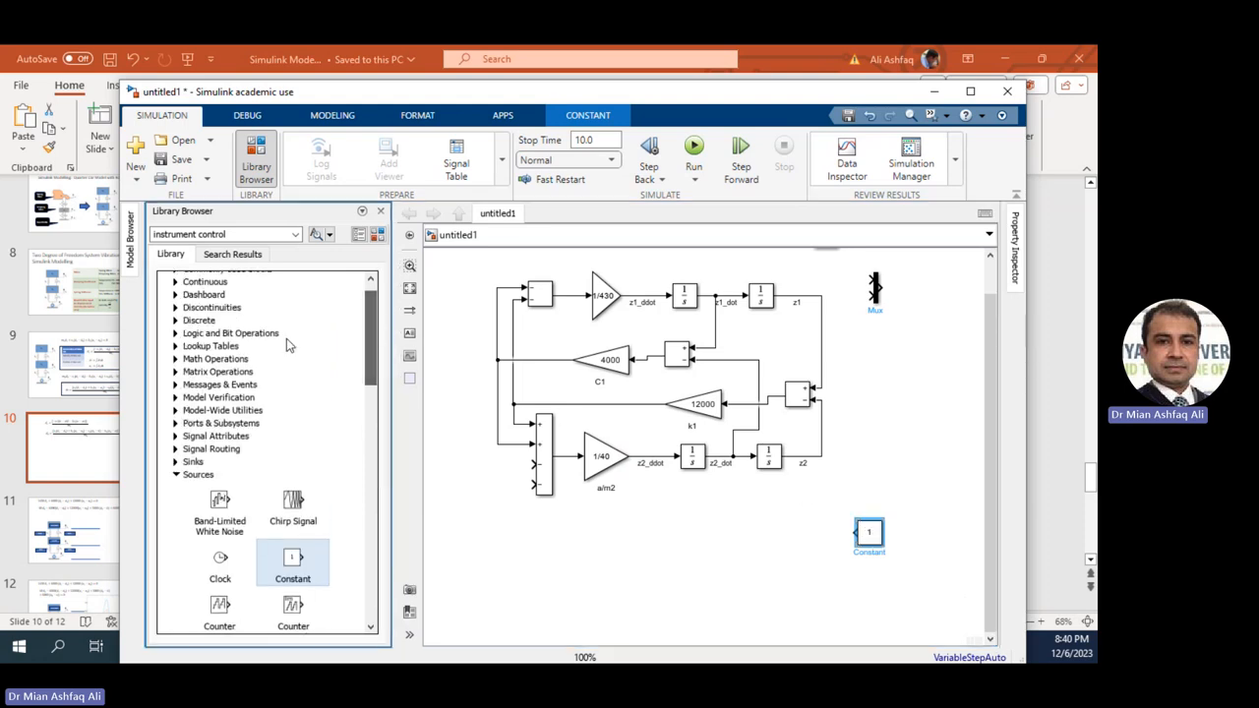
click(176, 475)
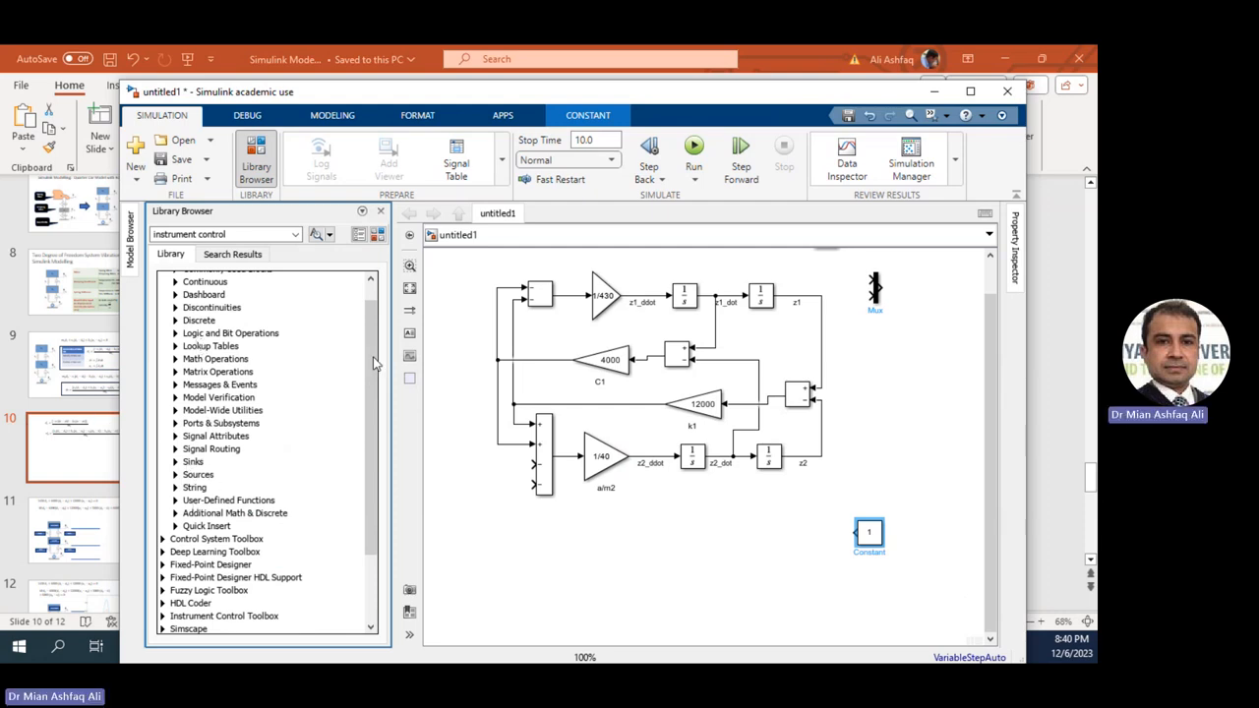
click(864, 536)
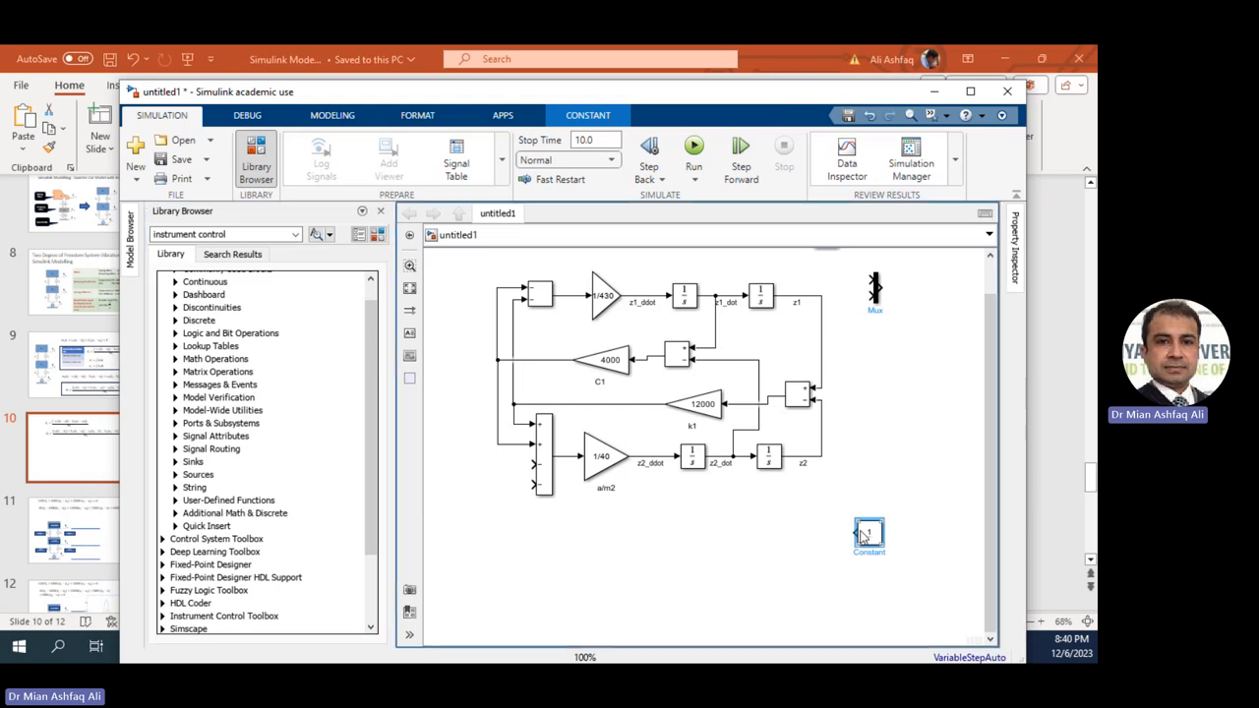
key(Delete)
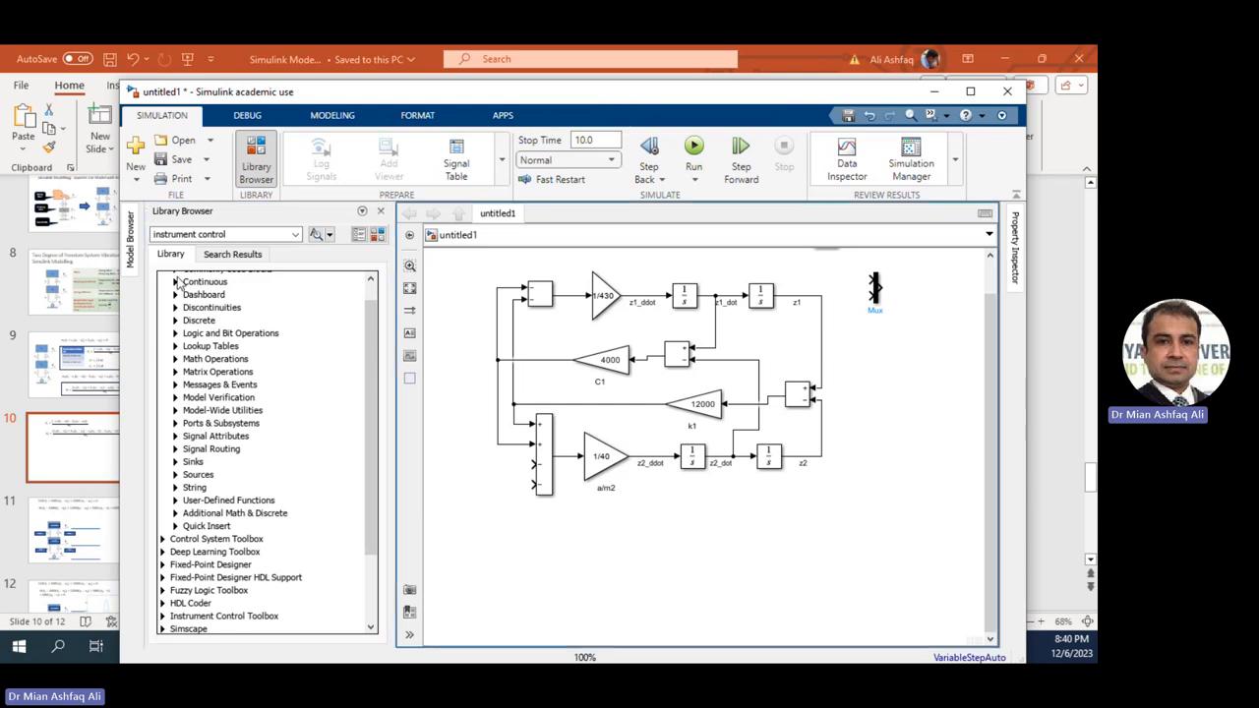
Add two Step blocks from the Sources library below the Mux block, one above the other, with their outputs facing left.
drag(369, 329, 369, 311)
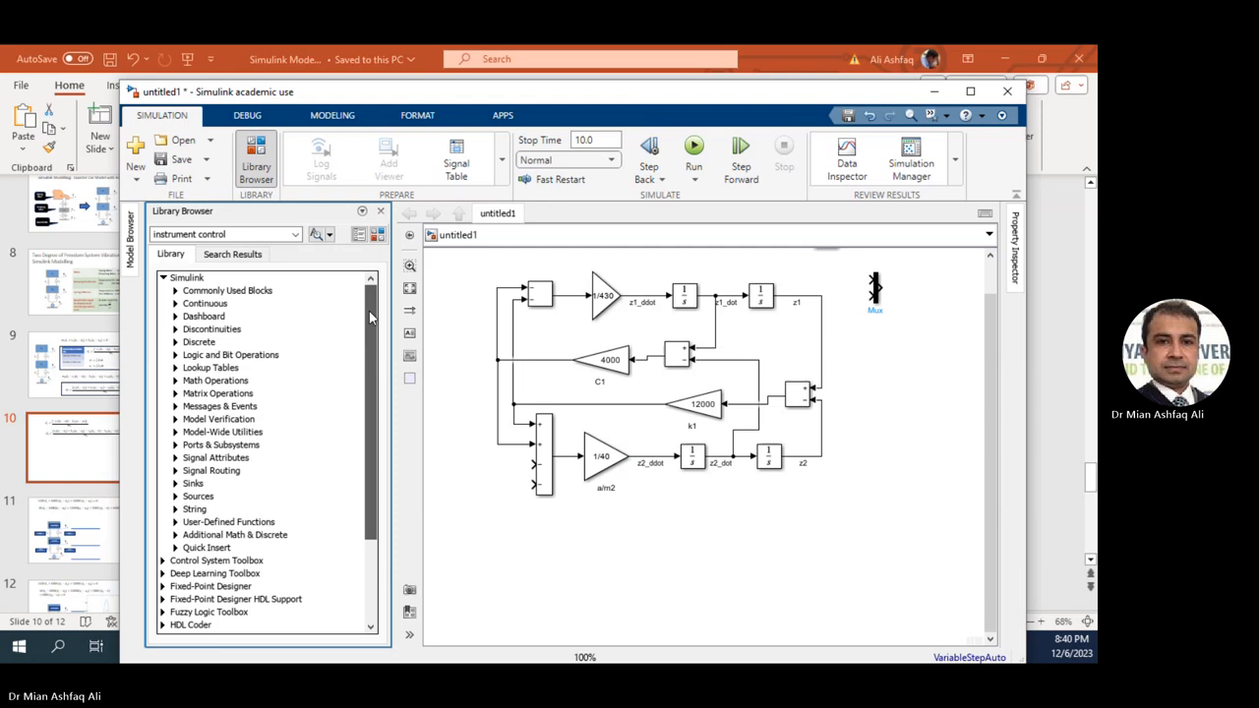
click(175, 496)
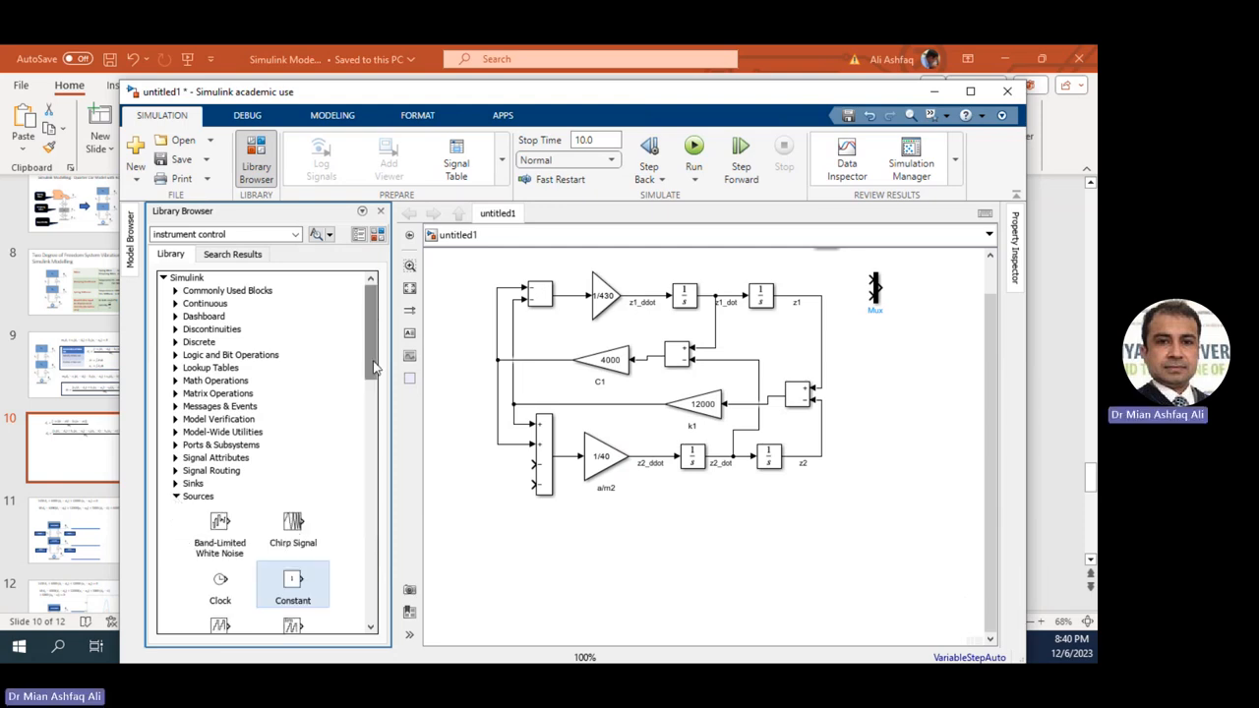
drag(374, 366, 360, 536)
drag(222, 585, 896, 542)
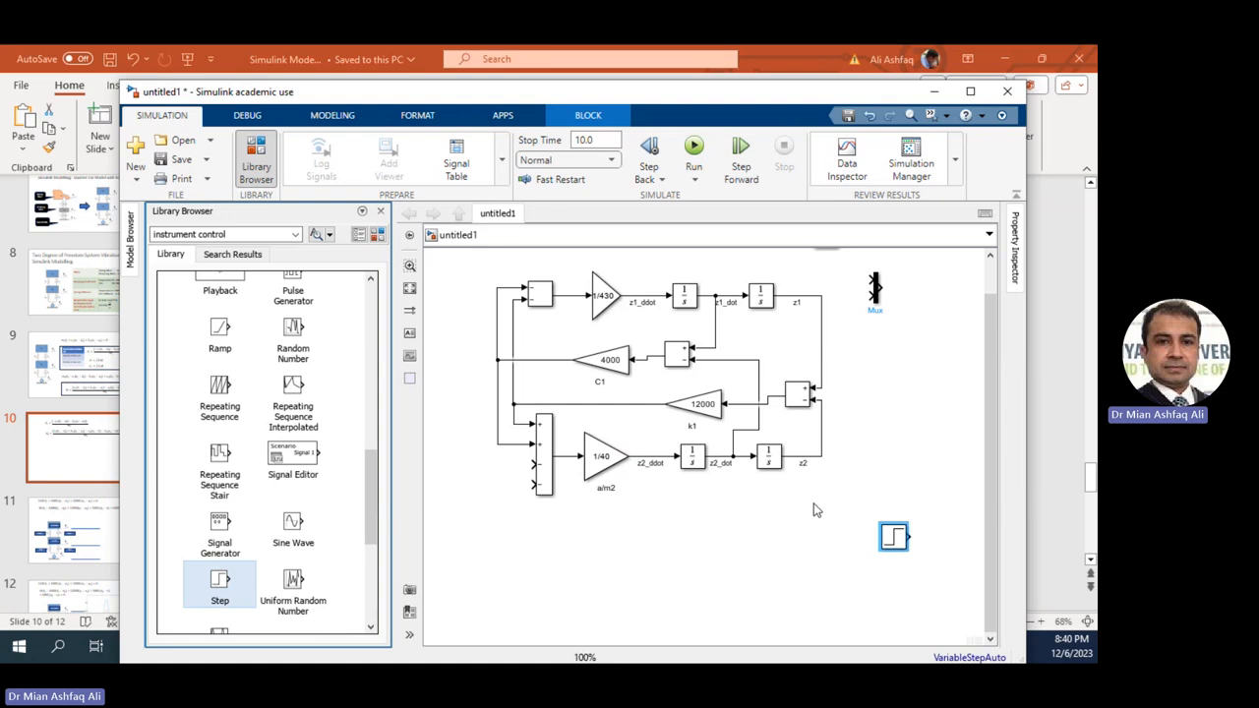
key(ctrl+v)
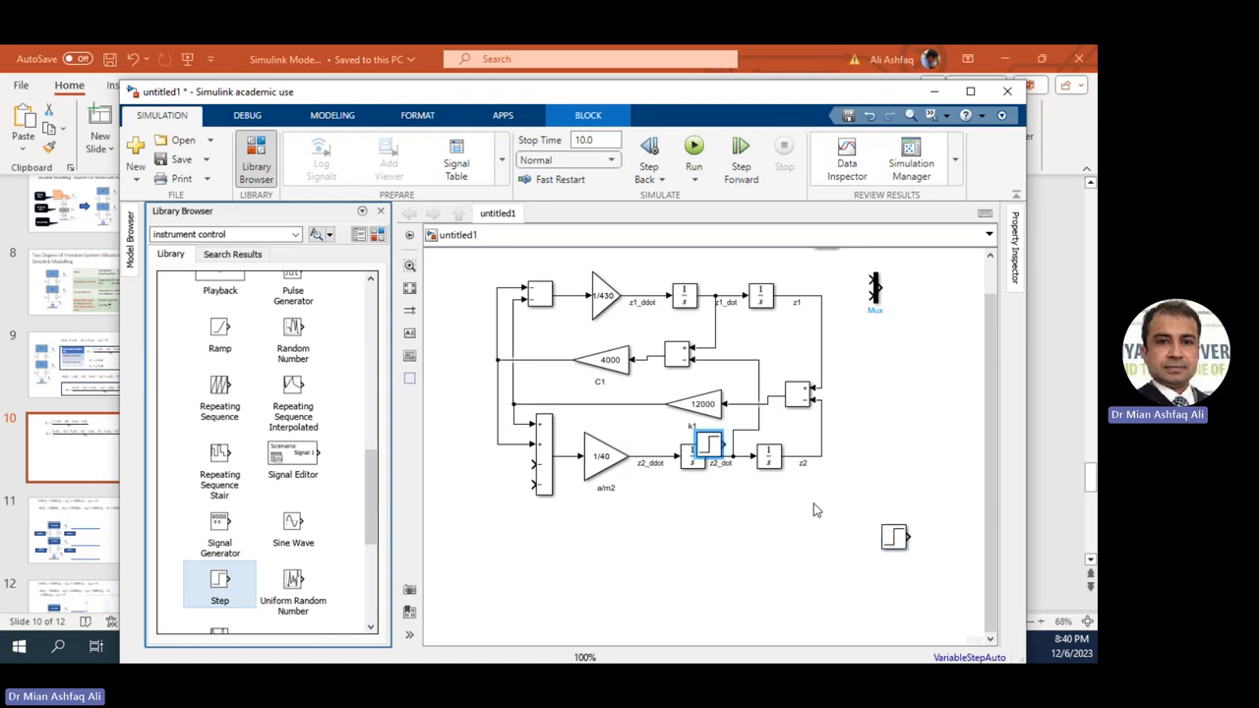
click(893, 536)
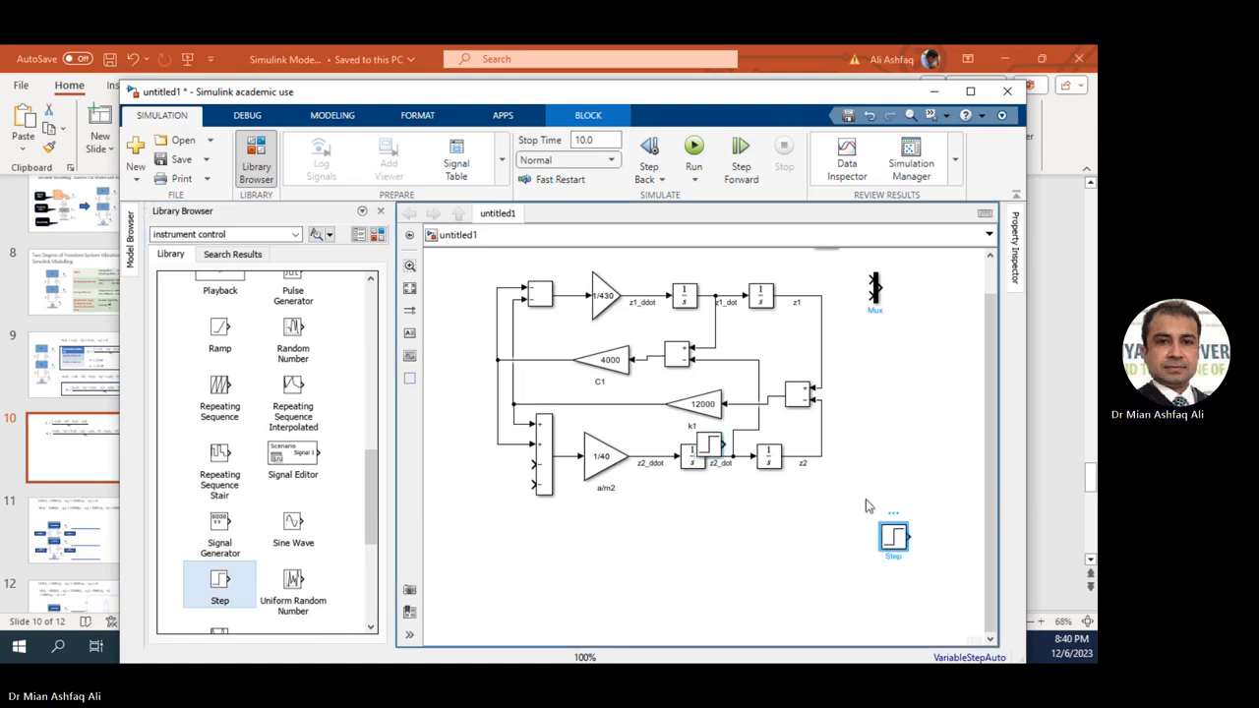
drag(712, 453, 914, 468)
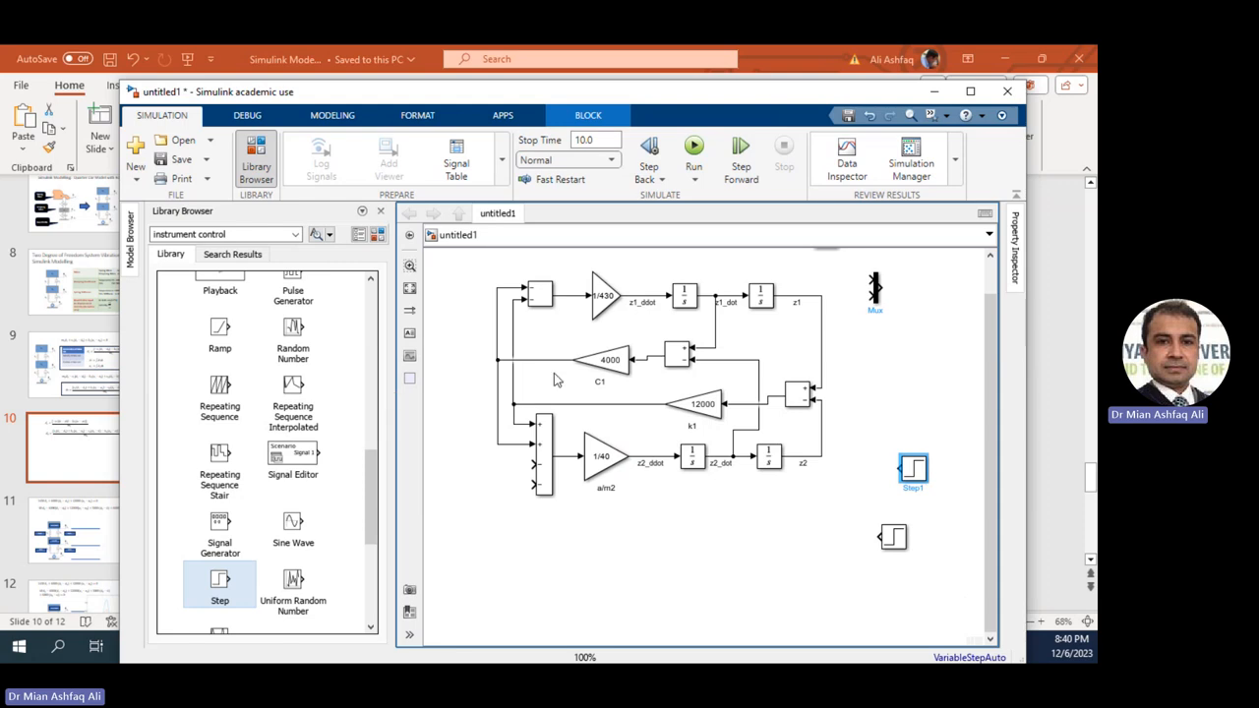
Copy the Add block feeding k1 to the space beside the lower Step block and set the copy's list of signs to ++.
click(792, 395)
ctrl+drag(791, 396, 813, 548)
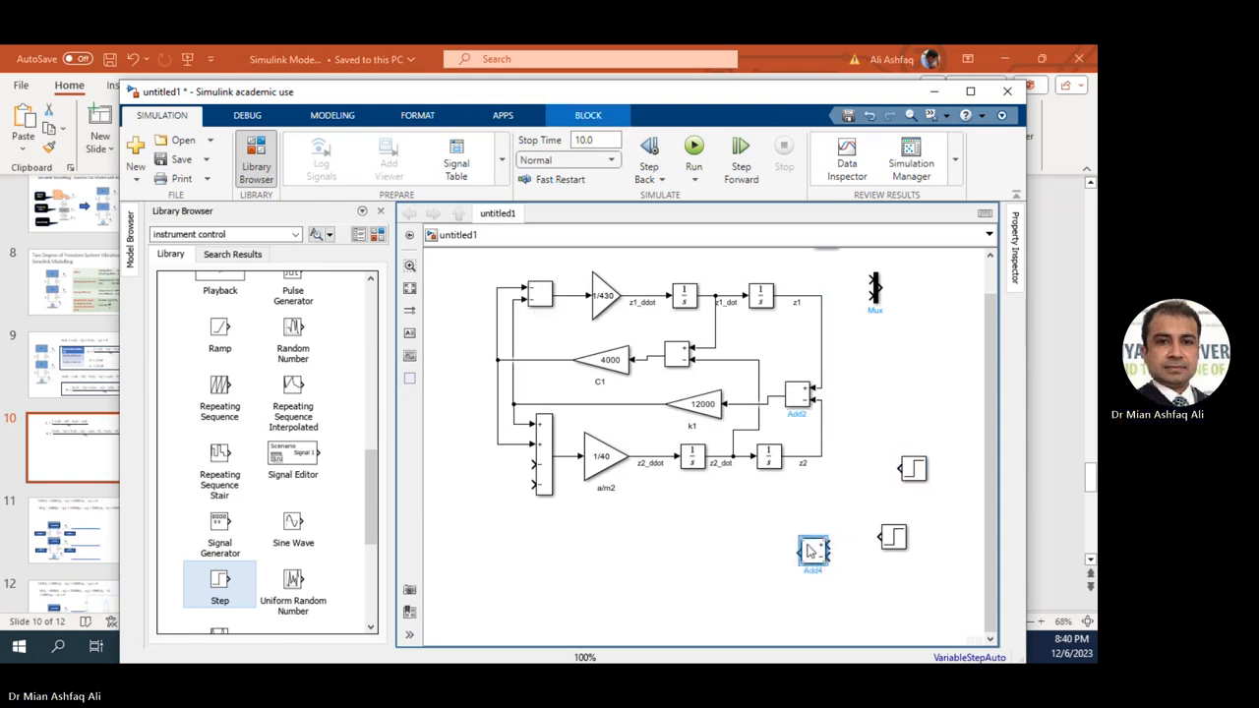
double_click(812, 551)
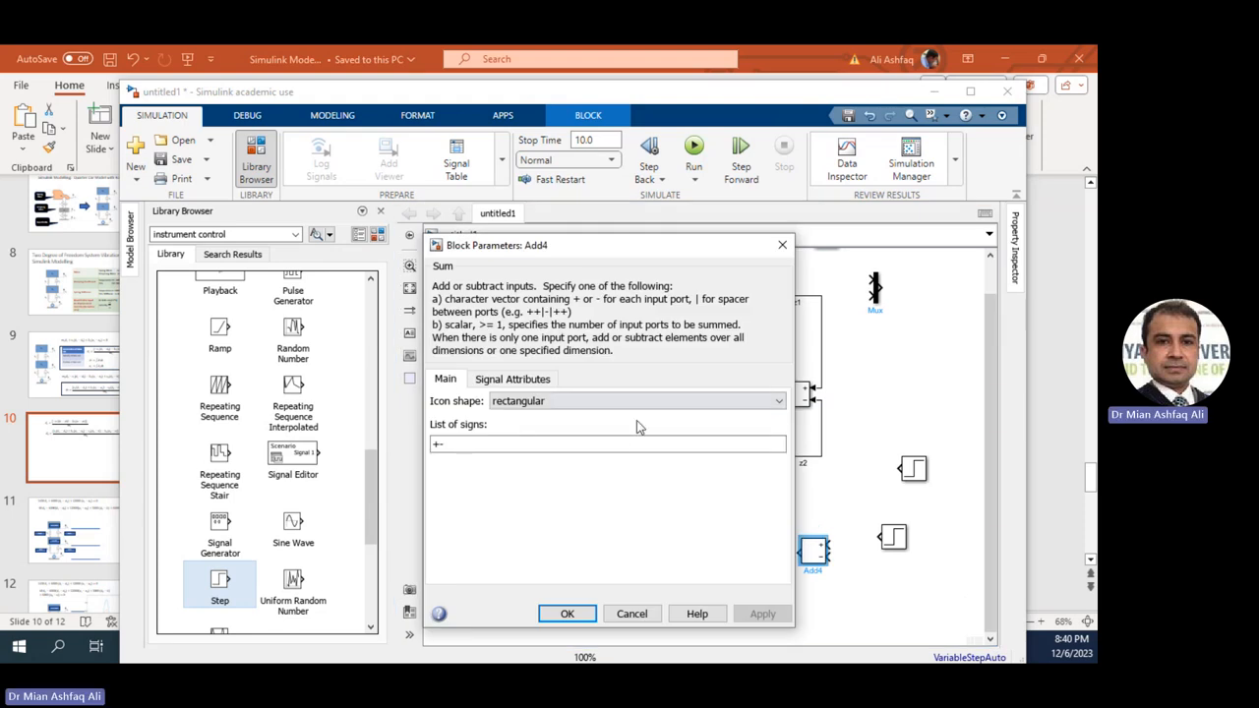
double_click(614, 444)
text(++)
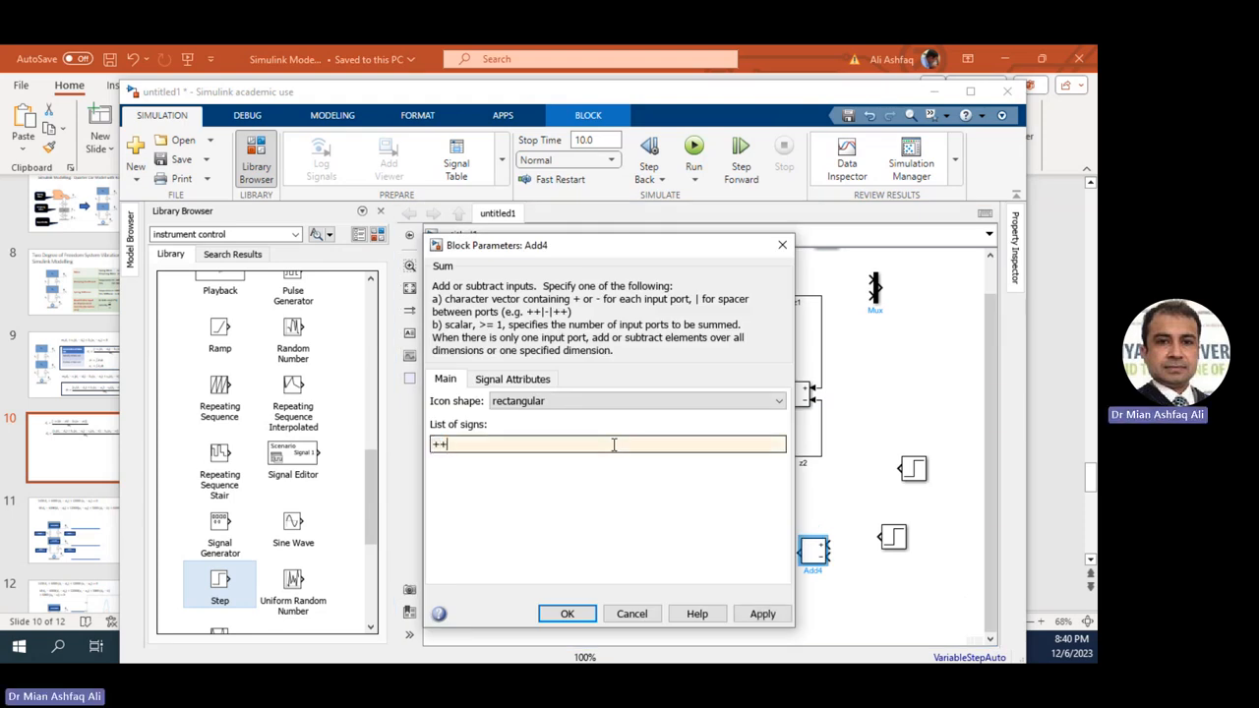
key(Return)
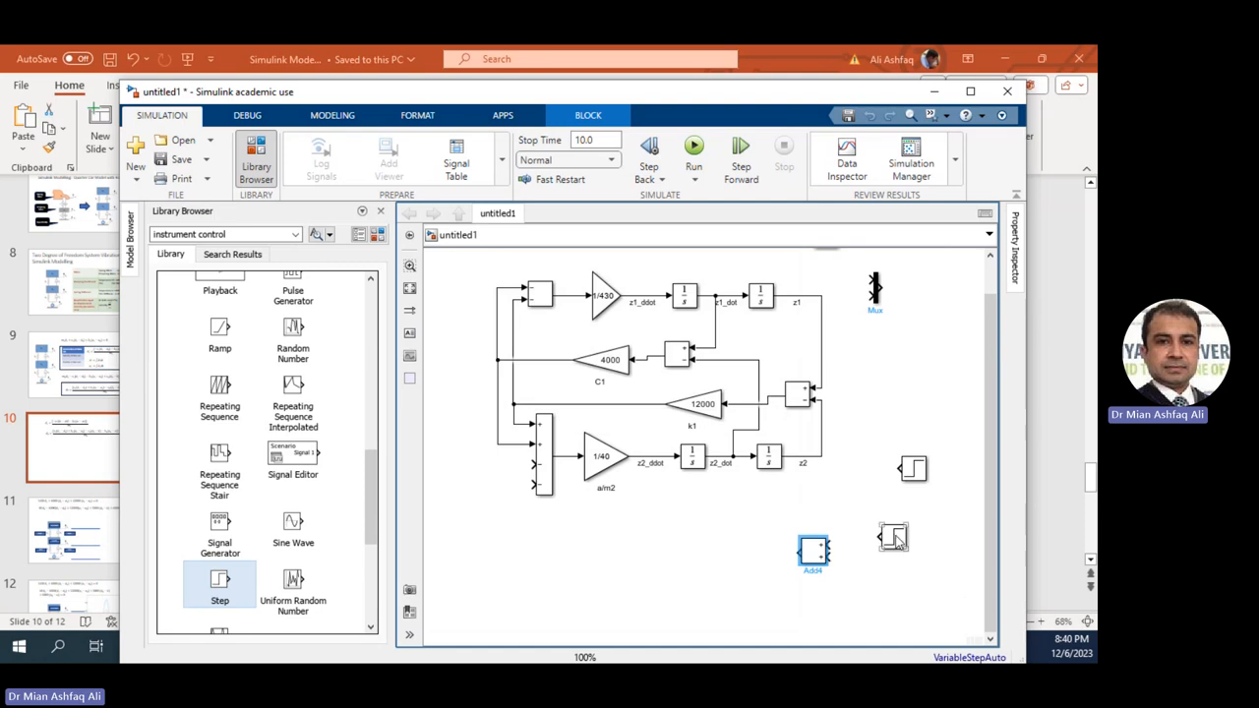
Move the lower Step block down and connect the upper Step to the new Add block's first input and the lower Step to its second.
drag(897, 542, 931, 582)
drag(833, 558, 912, 577)
drag(899, 470, 843, 542)
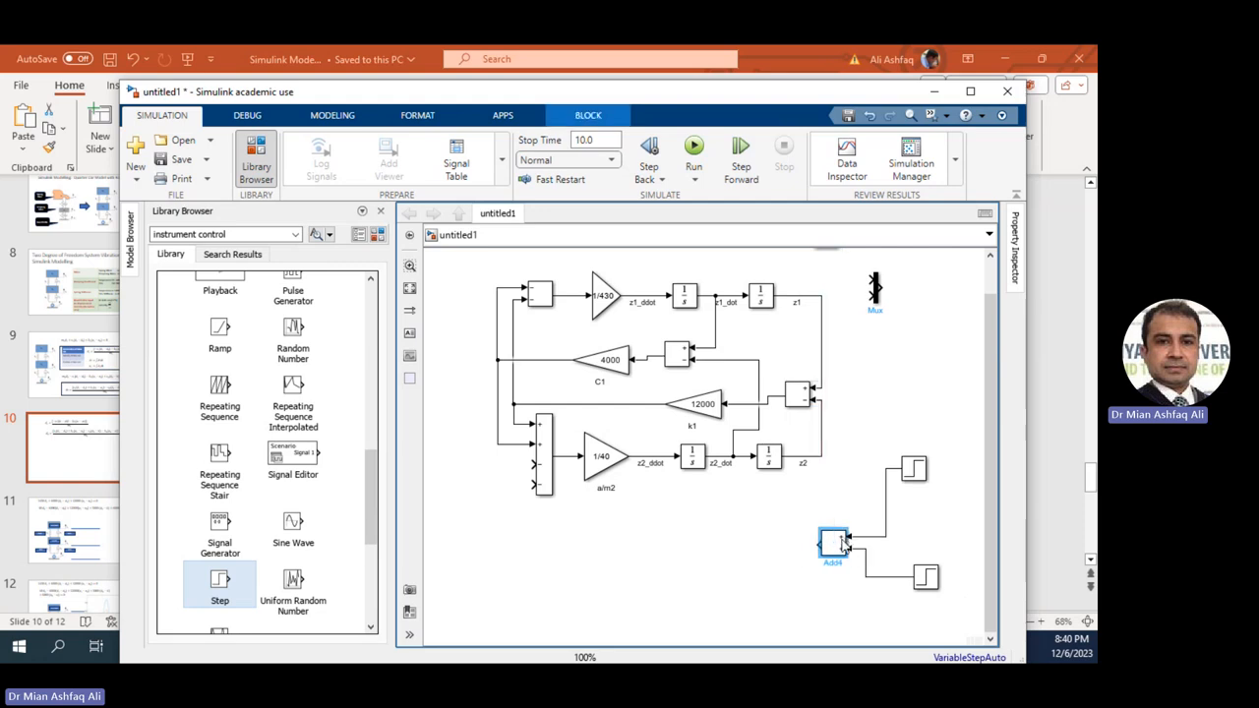
Set the upper Step block's step time to 3 and its final value to 0.01.
double_click(914, 469)
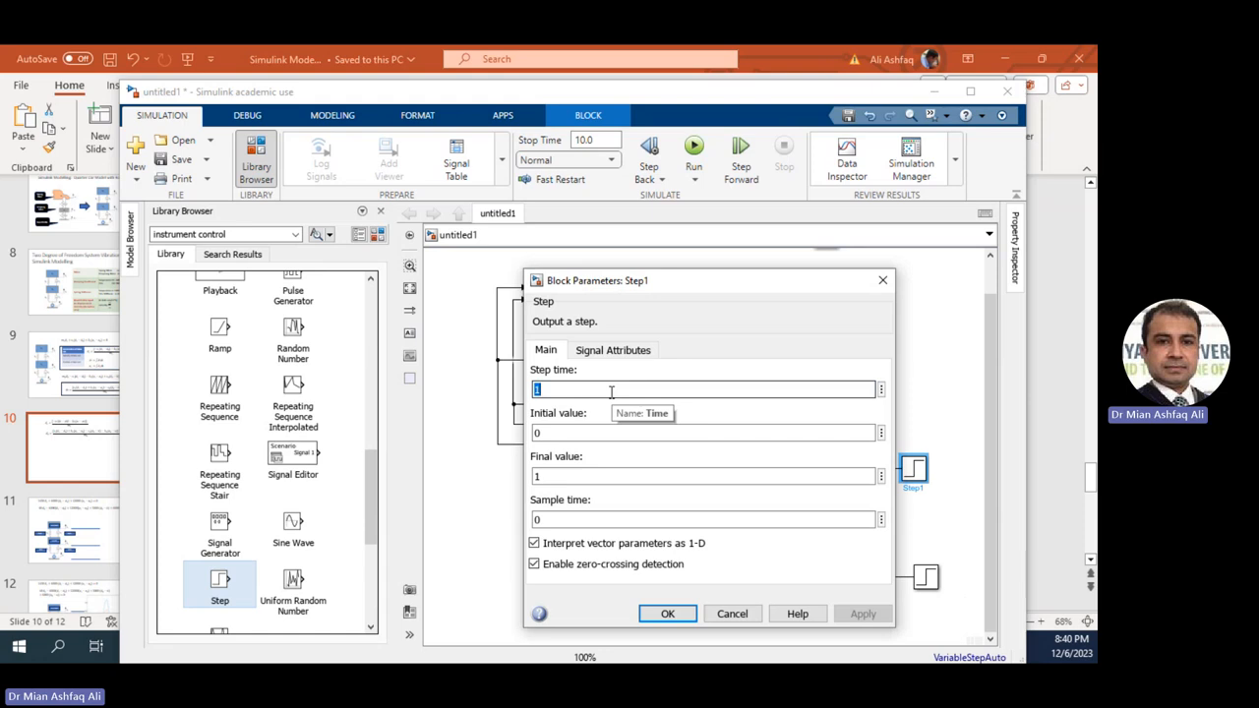
text(3)
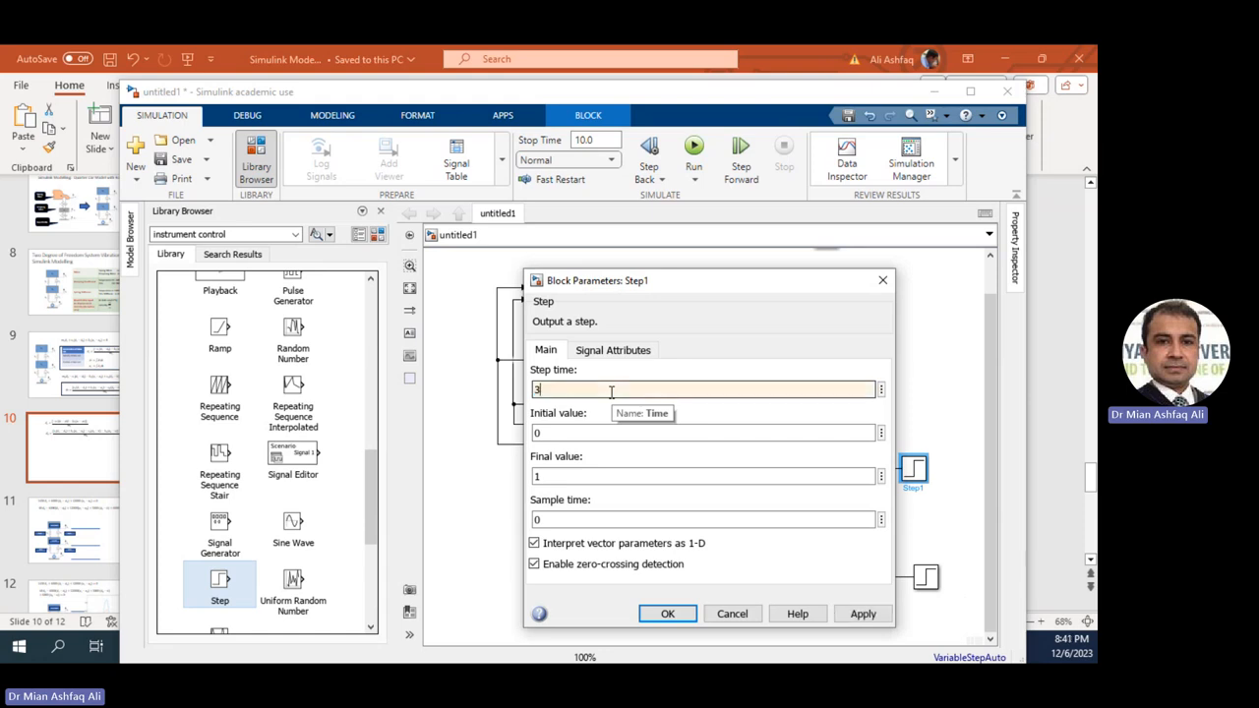
click(590, 431)
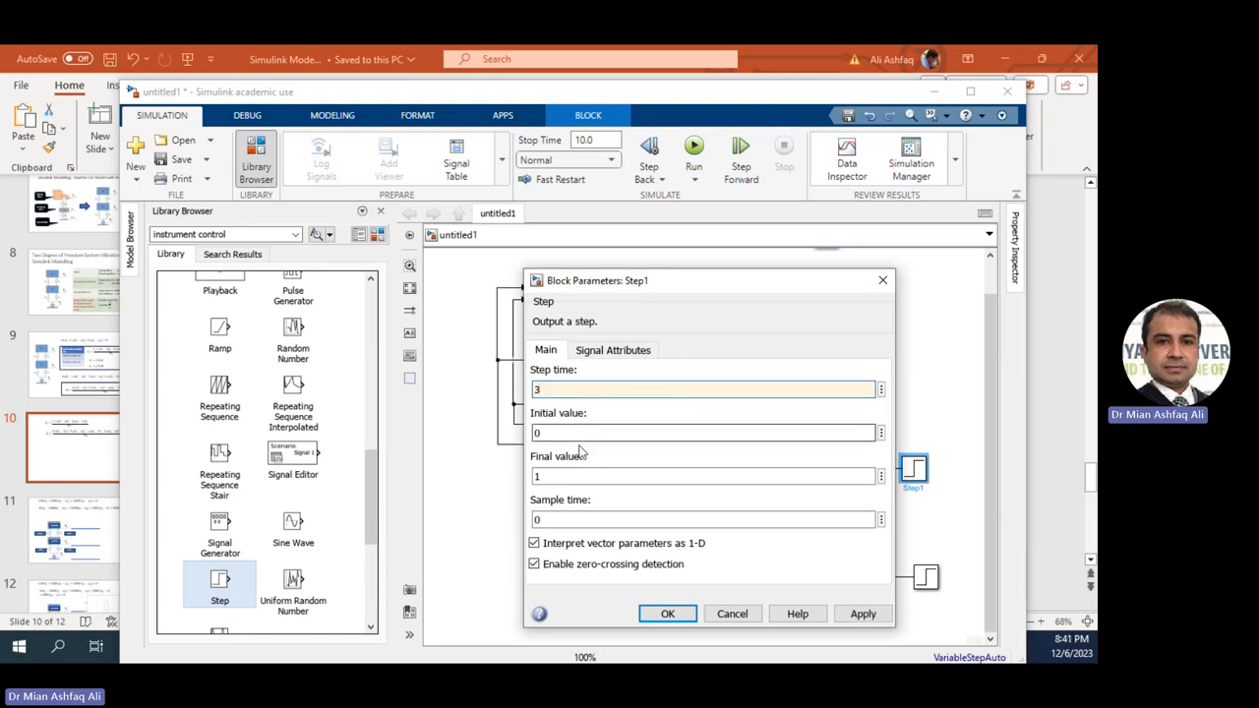
double_click(570, 475)
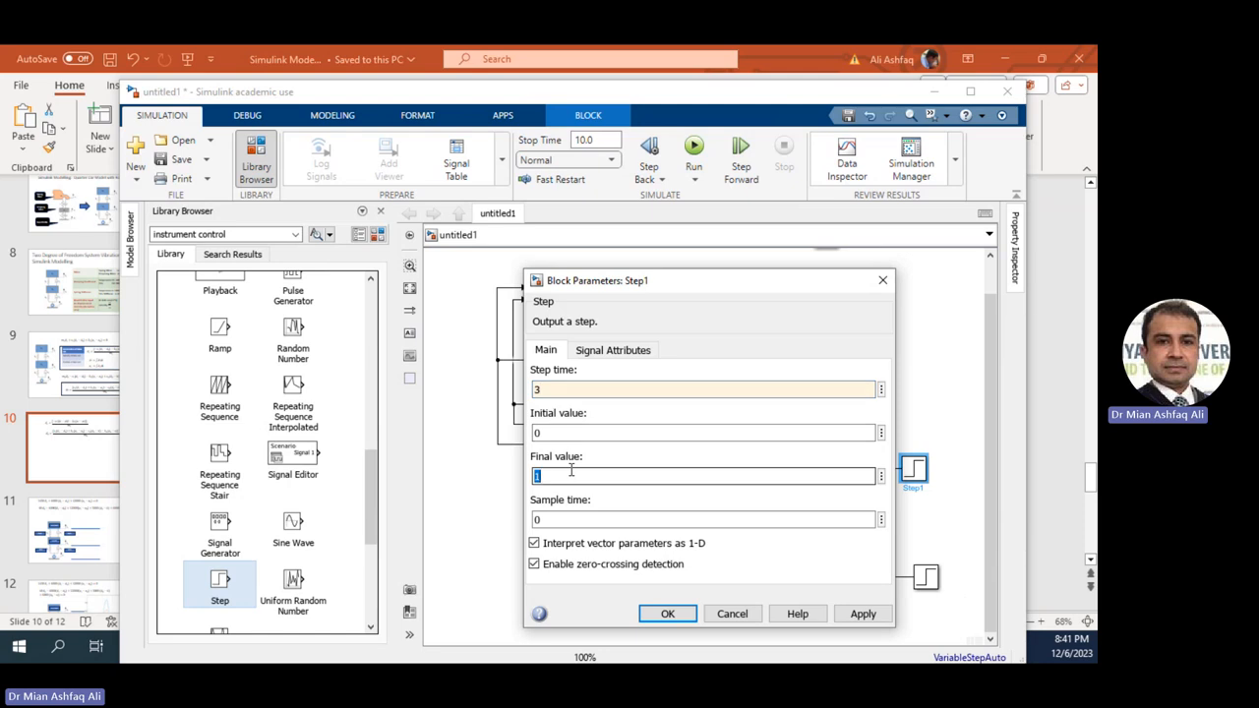
text(0)
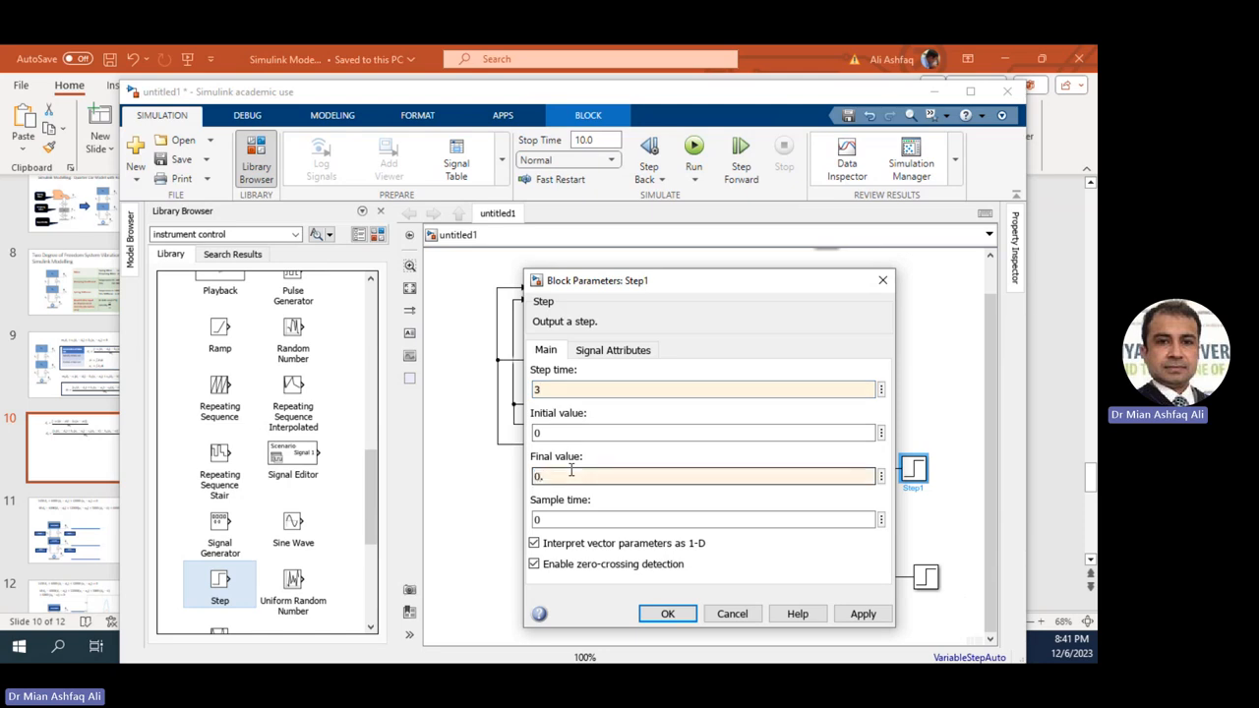
text(.01)
key(Return)
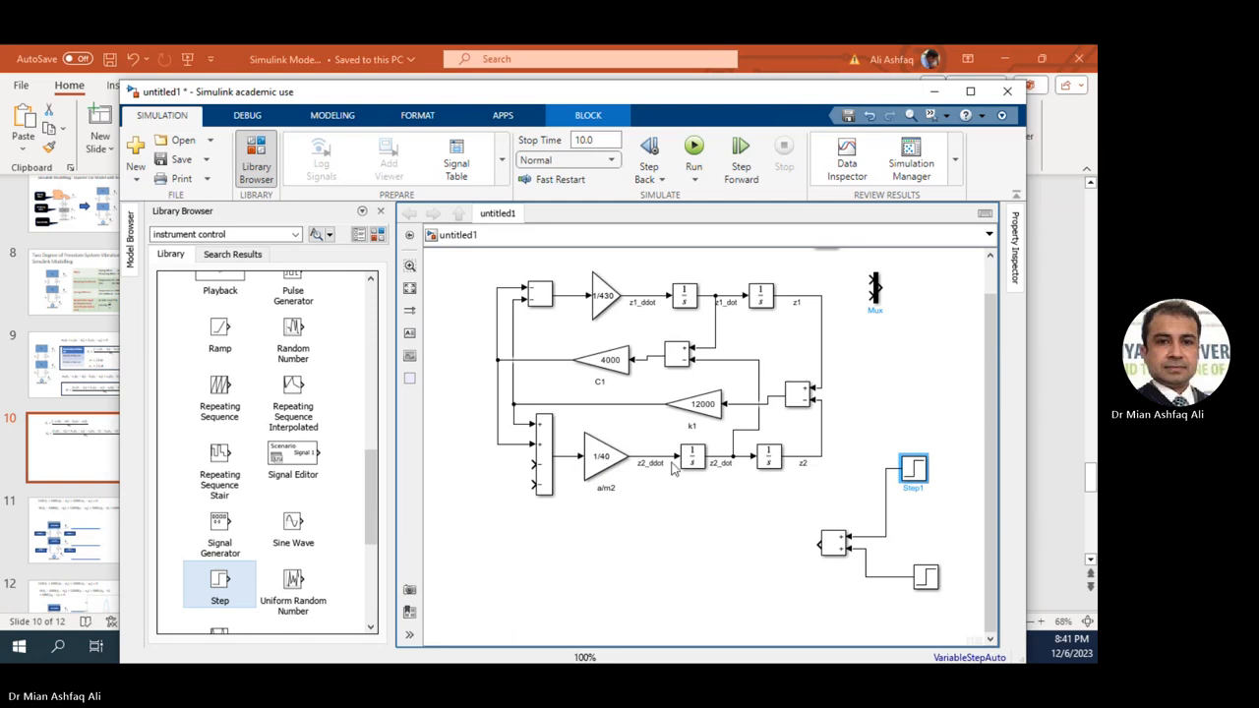
Set the lower Step block's step time to 4 and its final value to -0.01.
double_click(923, 580)
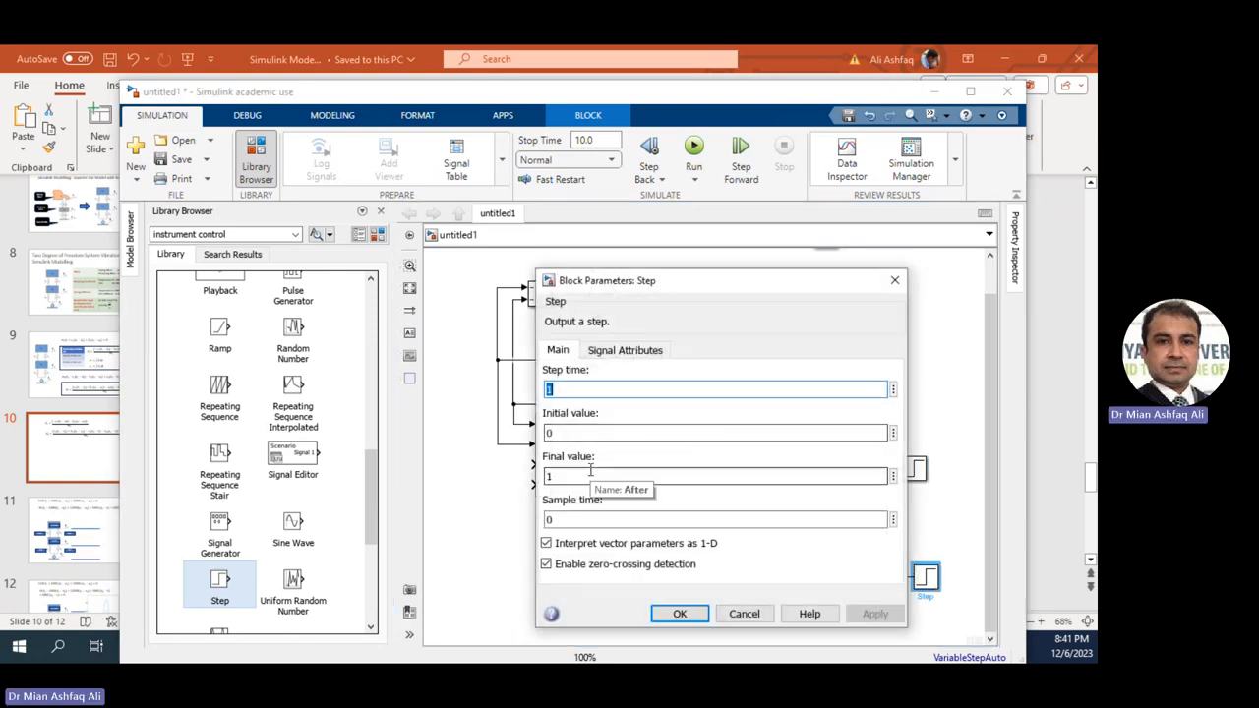
text(4)
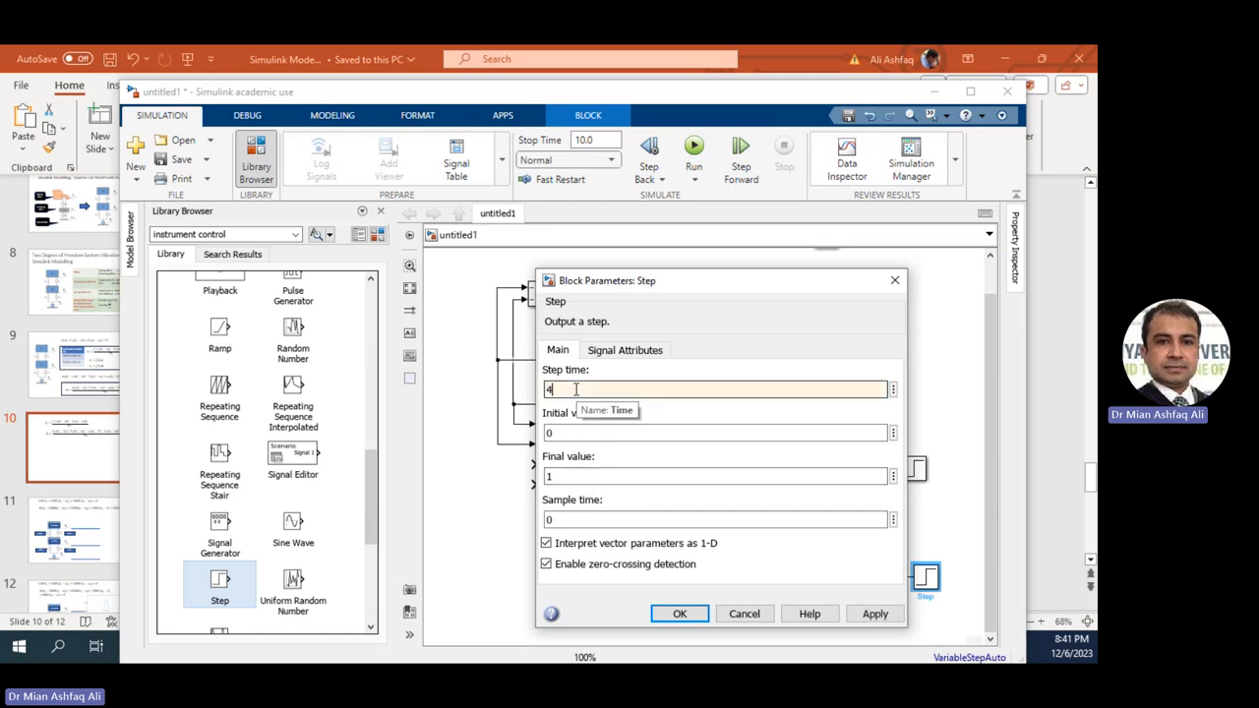
double_click(579, 476)
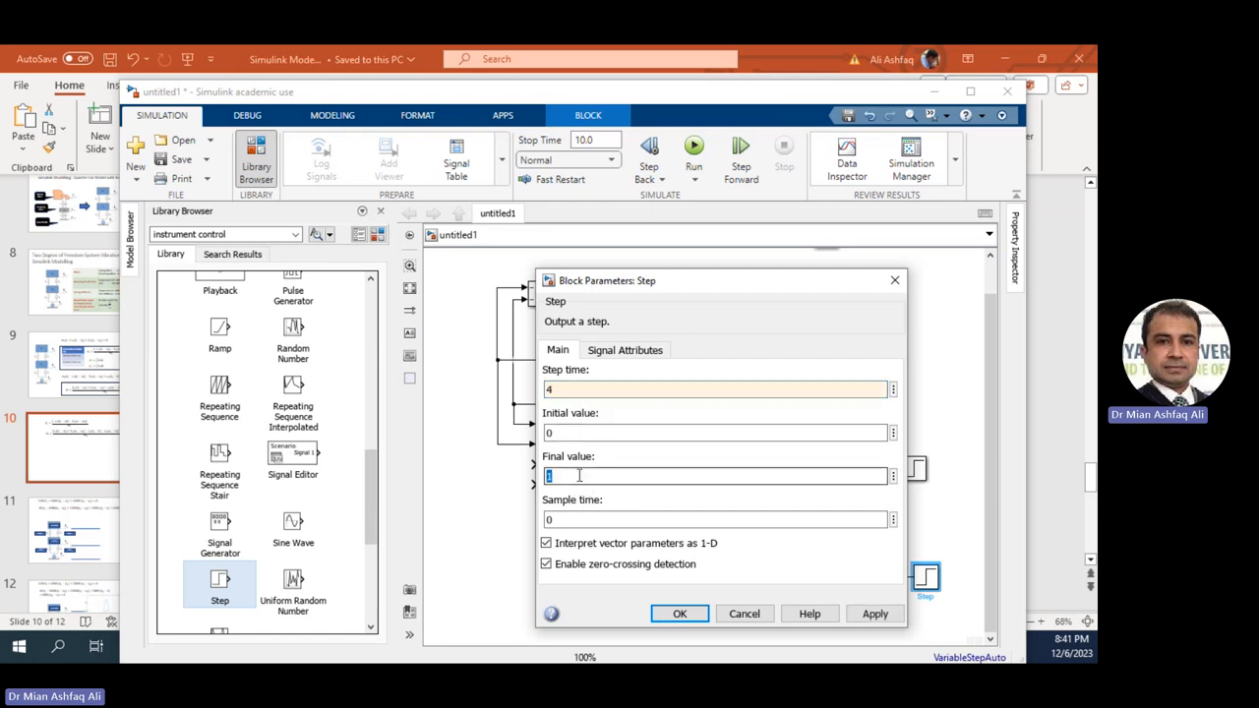
text(-0.0)
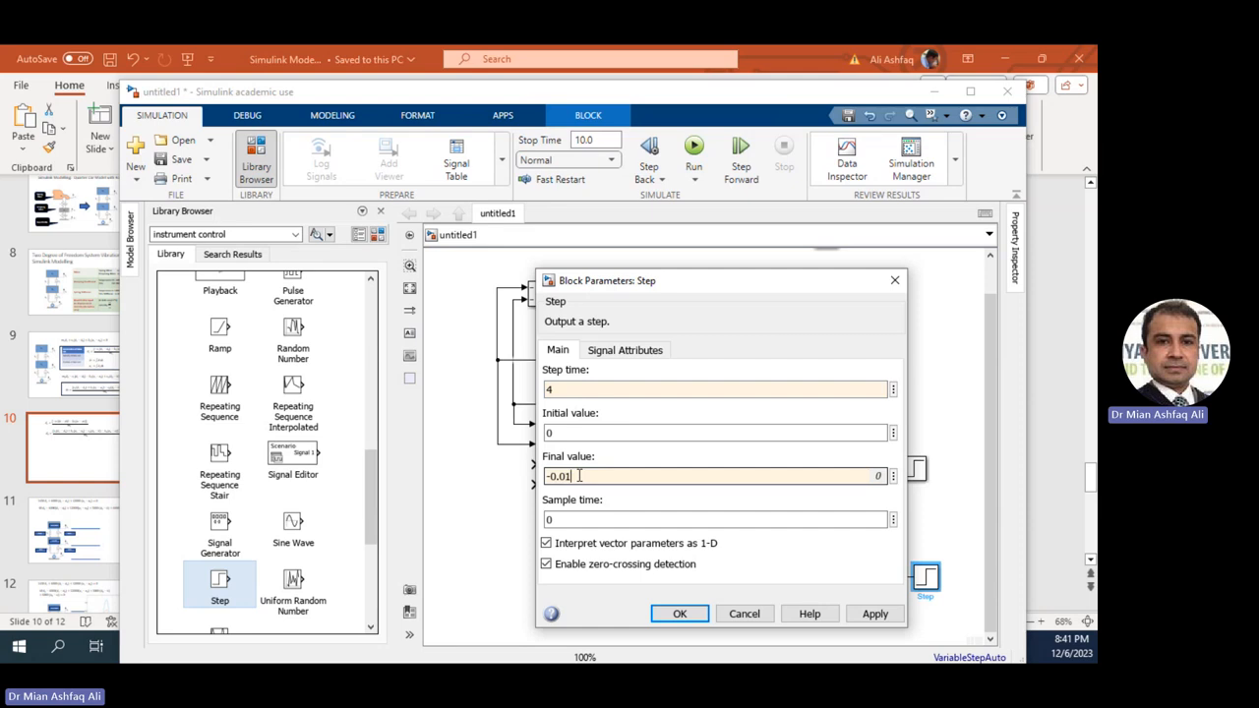
key(Return)
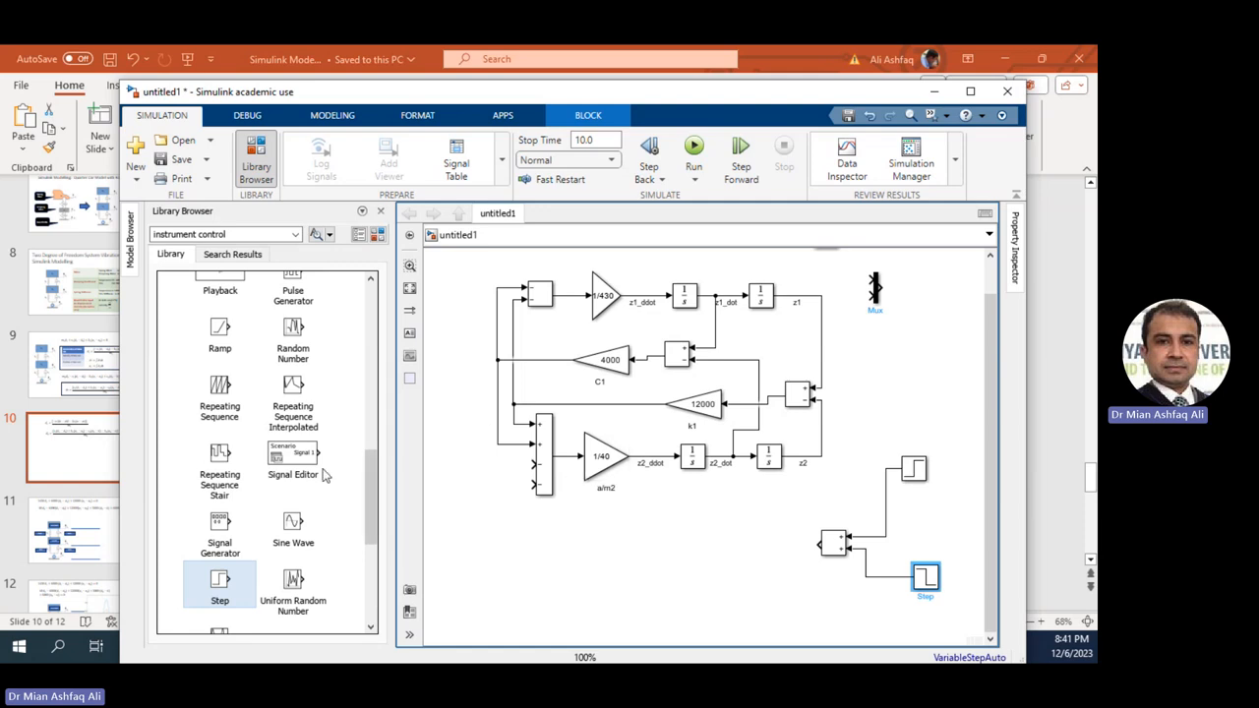
Add a left-facing Derivative block from the Continuous library, feed it from the Steps' Add block, and move both blocks down.
drag(371, 471, 374, 293)
click(177, 495)
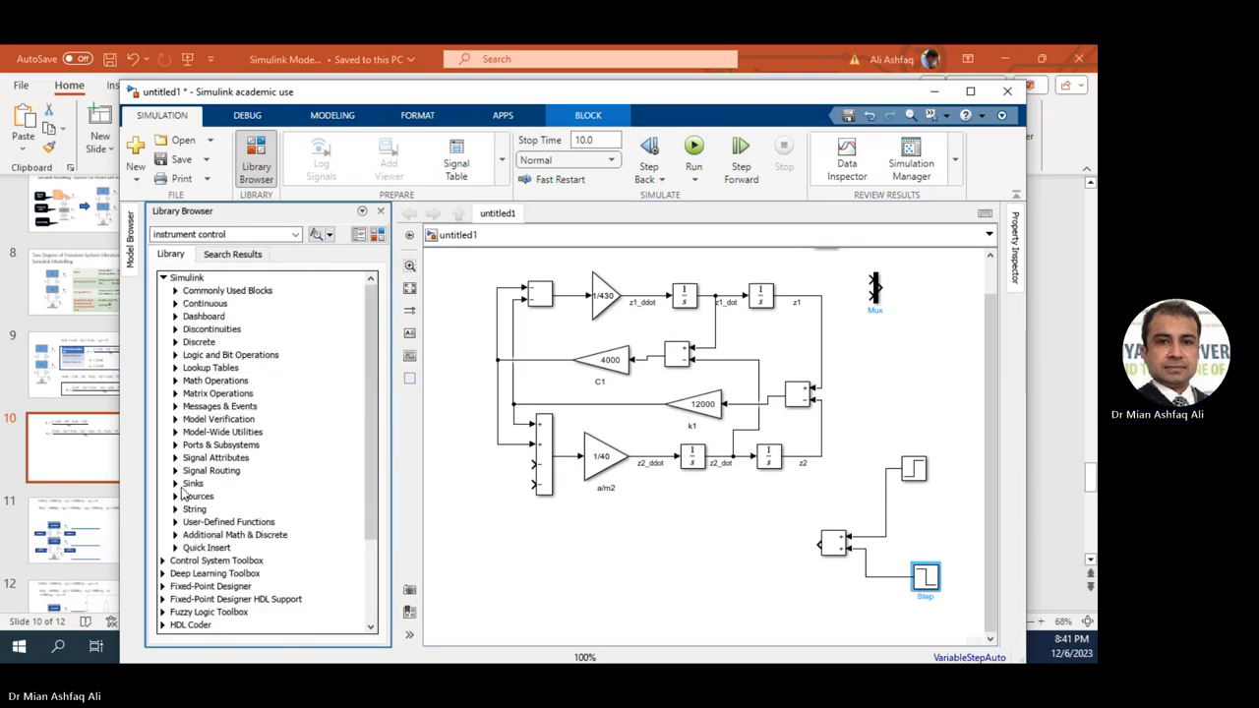
click(176, 316)
click(176, 303)
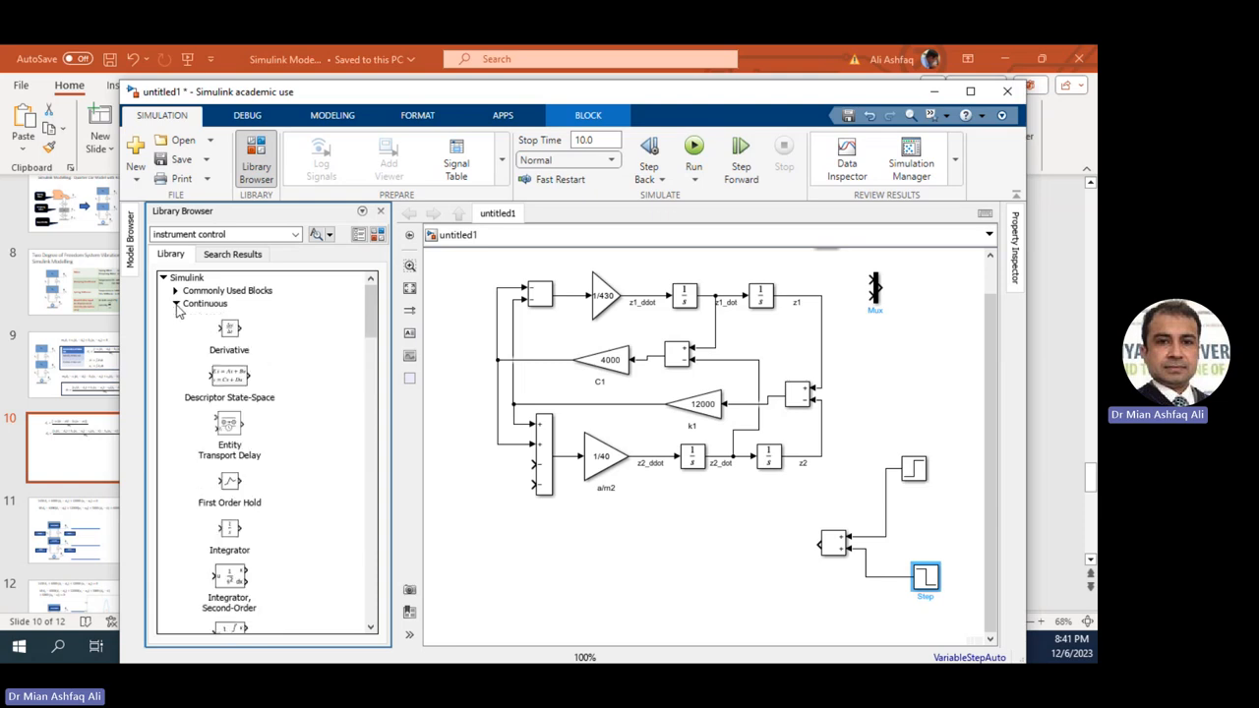
drag(229, 330, 770, 566)
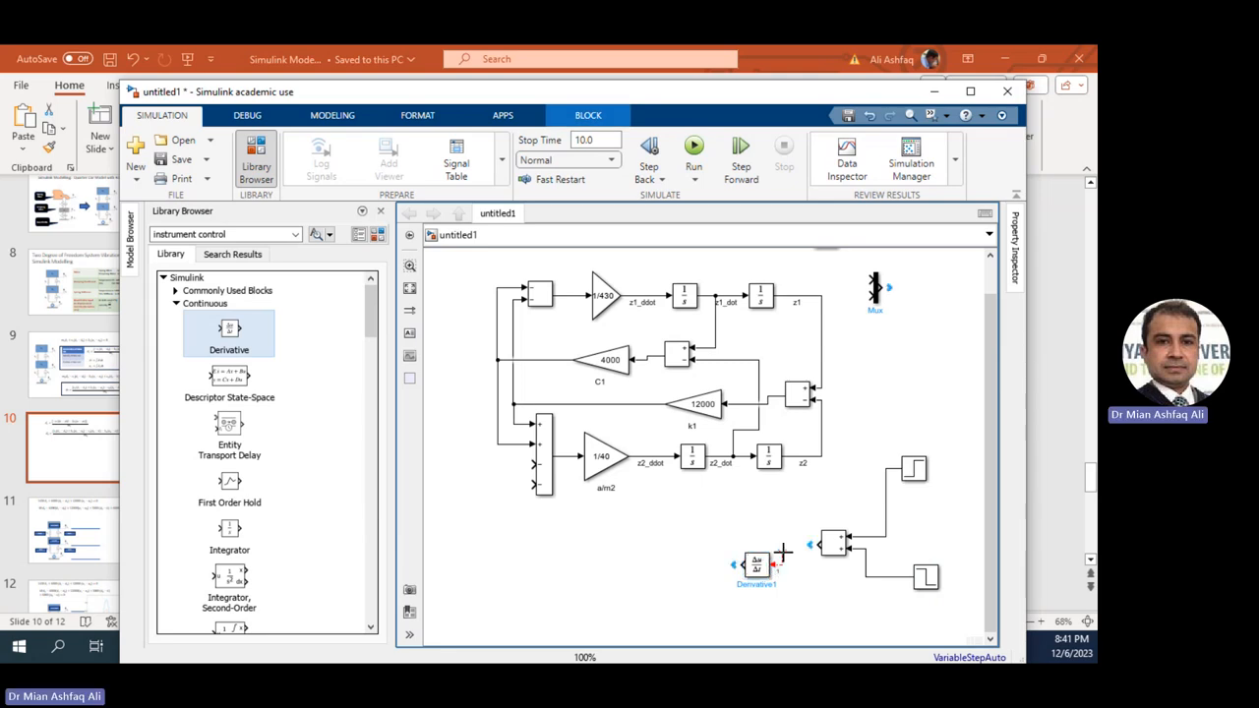
drag(775, 561, 820, 540)
drag(767, 573, 760, 551)
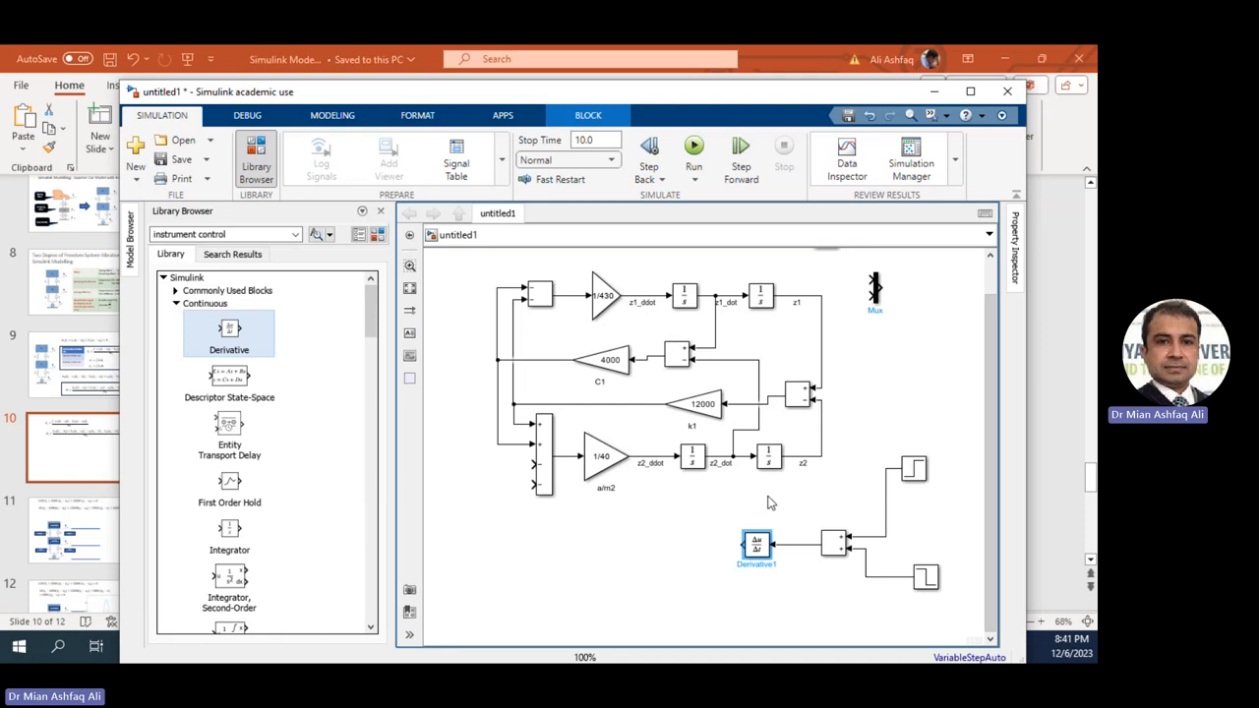
drag(747, 500, 834, 585)
click(826, 519)
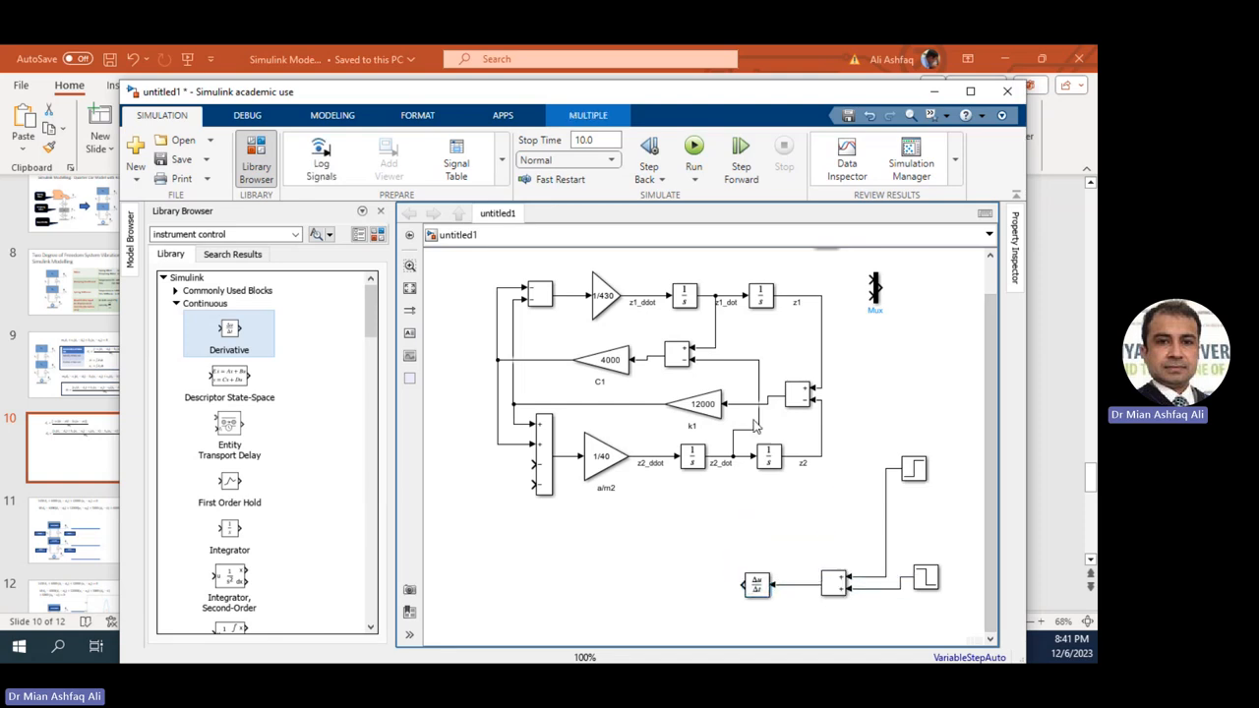
Copy the k1 gain and its Add block to the space below the z2 integrators, with the copied gain named k2.
click(719, 411)
drag(719, 411, 793, 522)
click(800, 394)
mouse_move(733, 401)
mouse_down()
mouse_move(725, 514)
mouse_move(786, 526)
mouse_move(774, 519)
mouse_up()
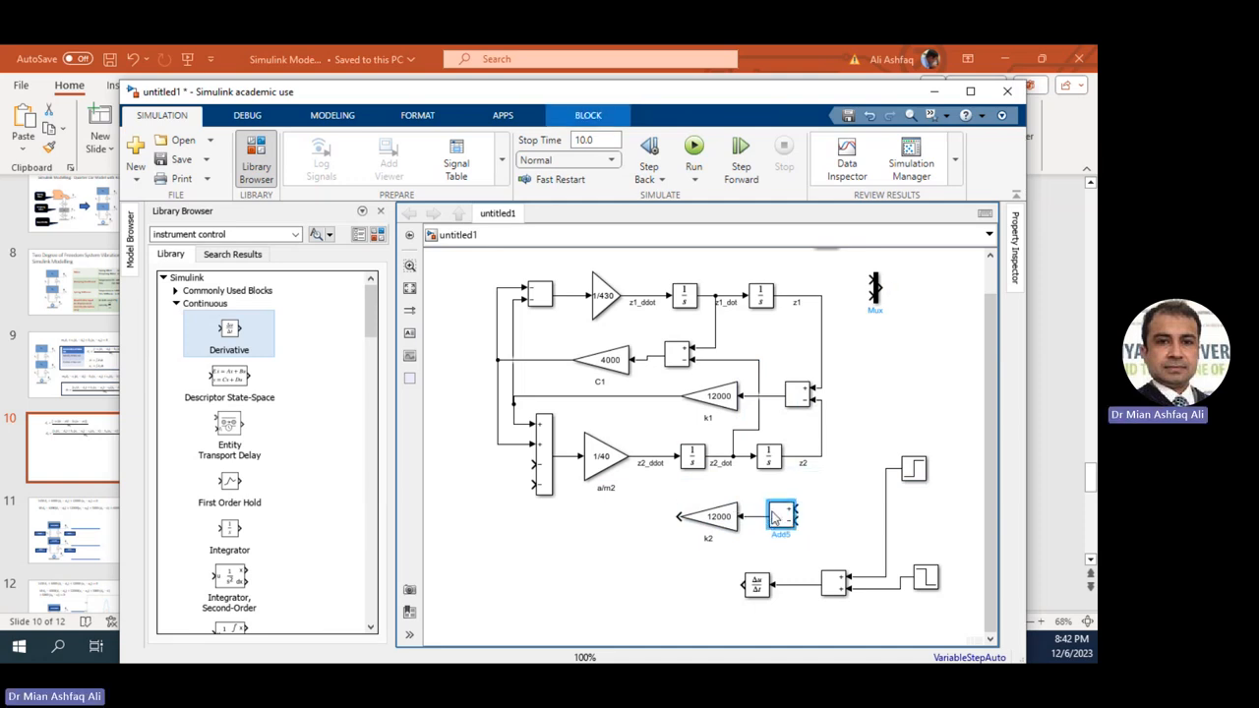
Connect the z2 signal to the first input of k2's Add block and the combined Step signal to its second input.
click(814, 472)
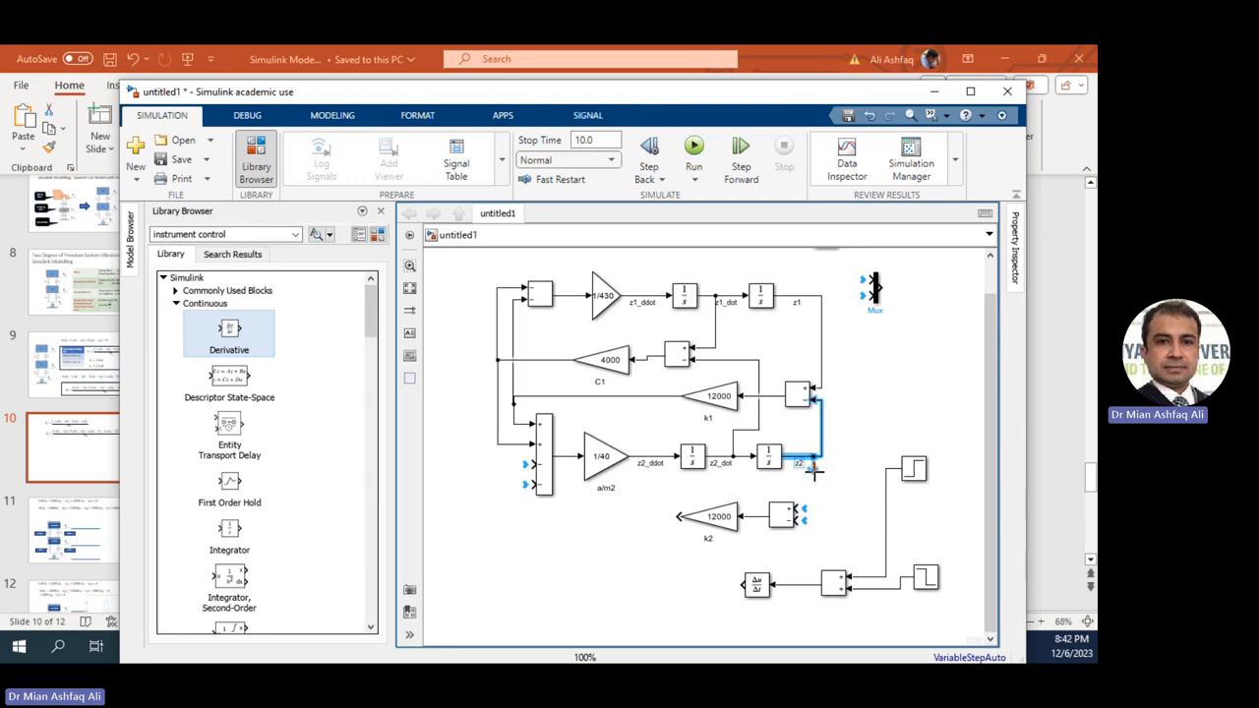
drag(815, 472, 792, 517)
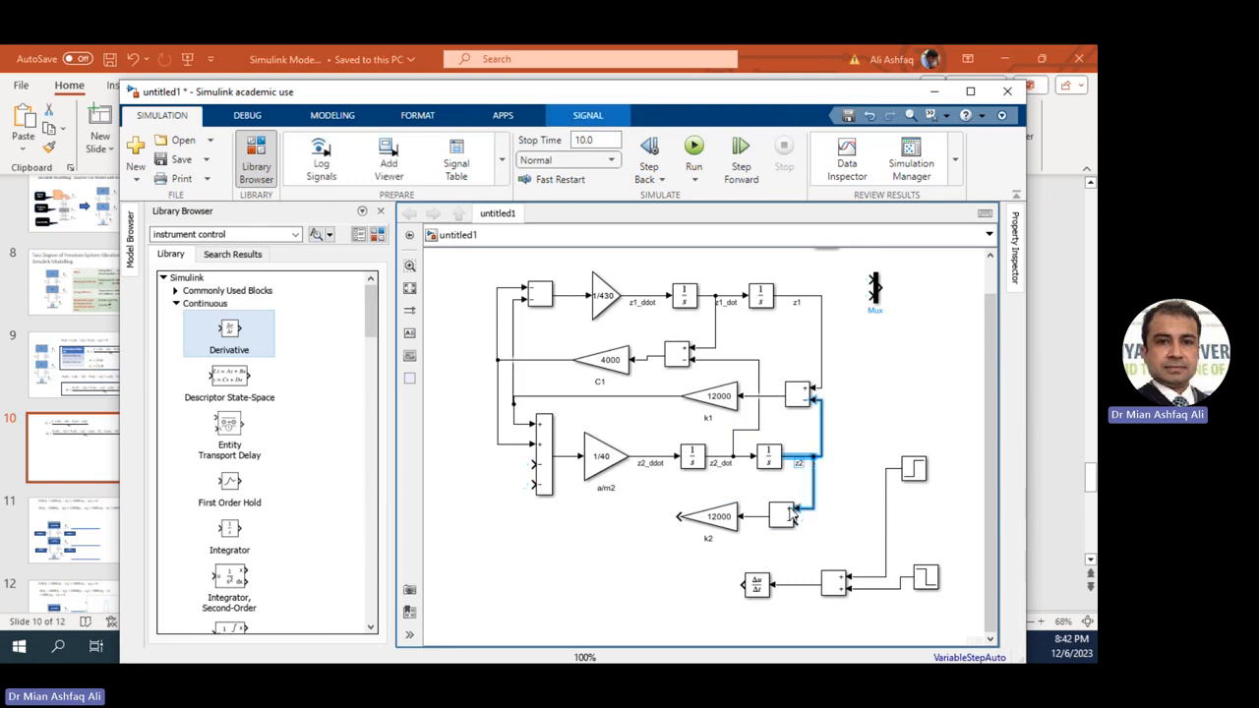
click(808, 575)
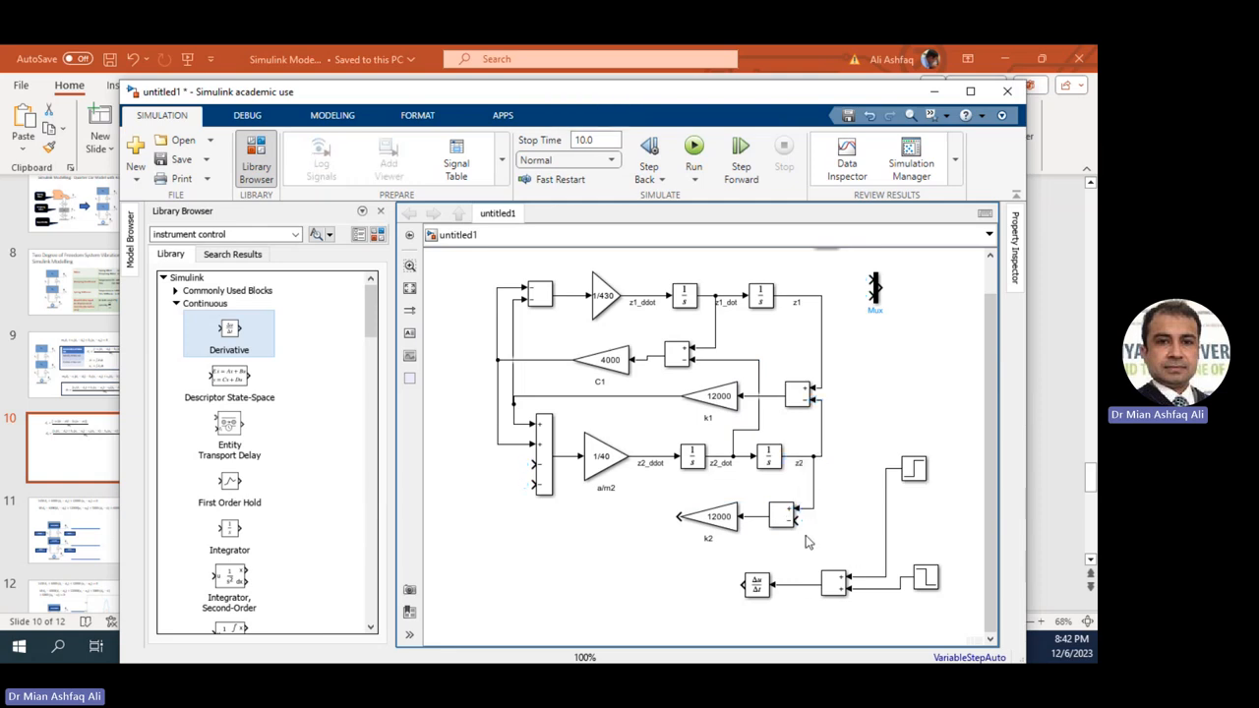
mouse_move(795, 519)
mouse_down()
mouse_move(815, 536)
mouse_move(811, 587)
mouse_up()
Set the k2 gain to 6000 and connect its output to the fourth input of the four-input Add block.
click(713, 541)
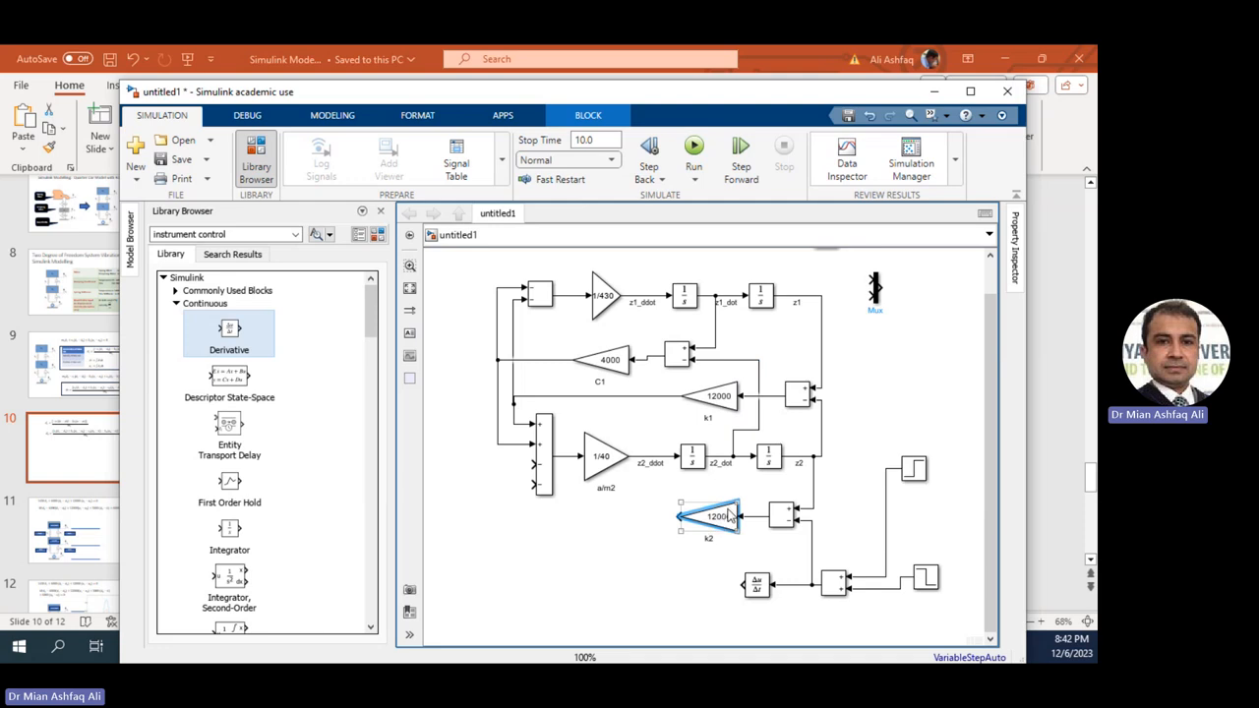
double_click(729, 517)
text(6000)
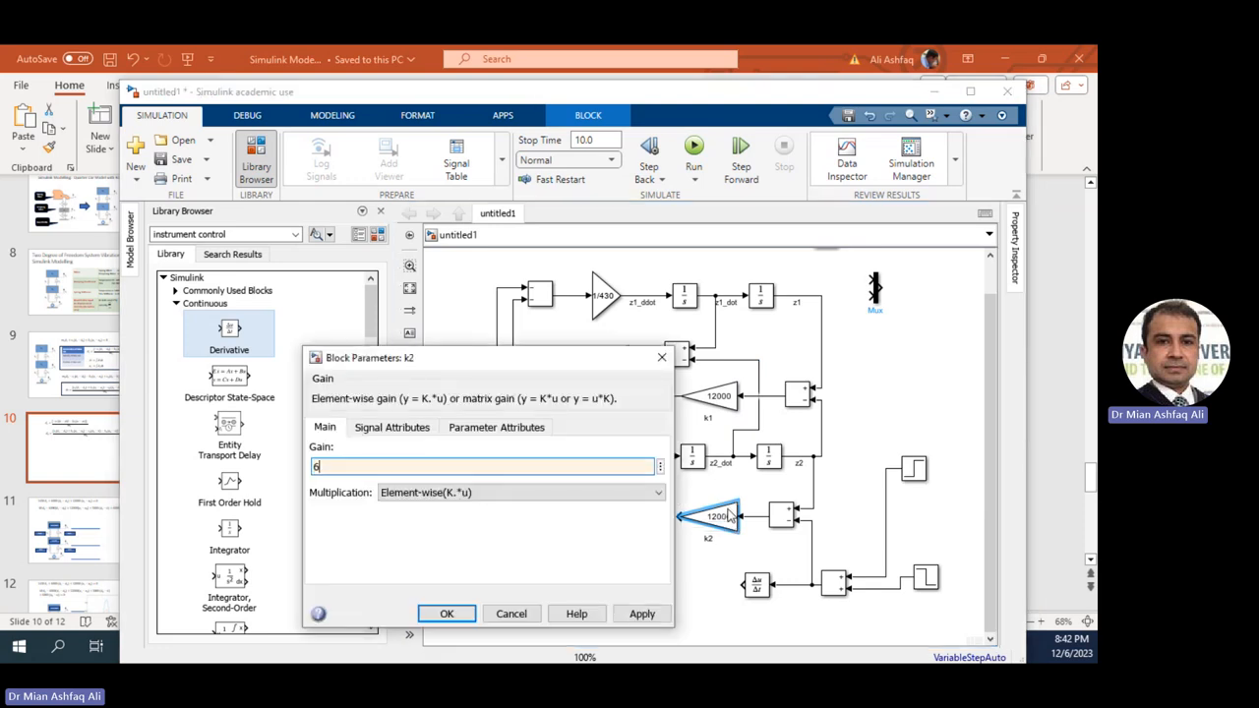
key(Return)
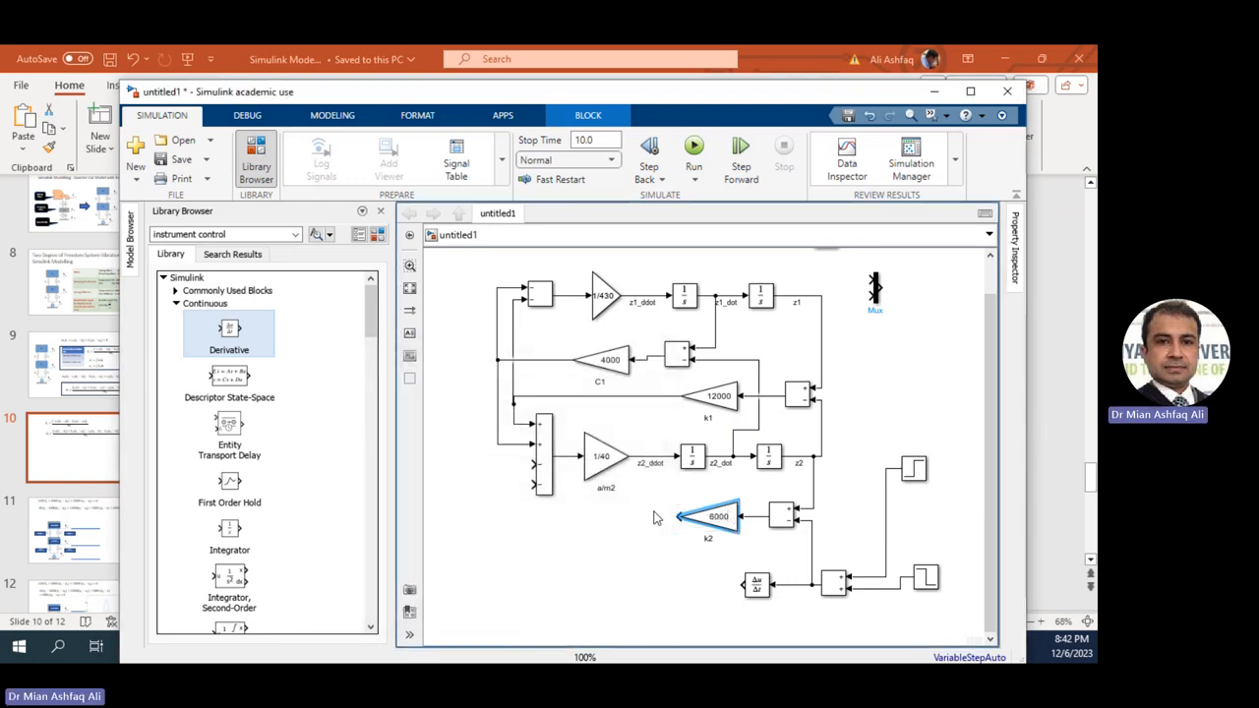
mouse_move(677, 516)
mouse_down()
mouse_move(633, 522)
mouse_move(539, 501)
mouse_move(531, 482)
mouse_up()
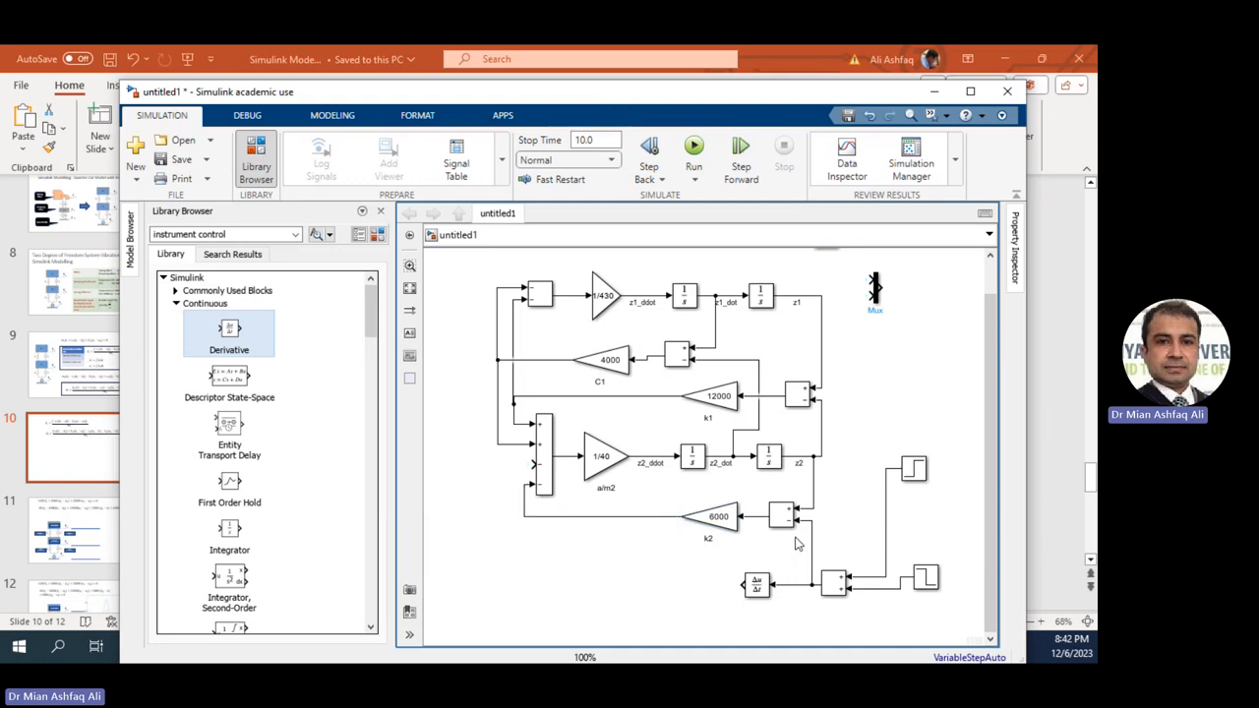
Copy the k2 gain together with its Add block to the free space below k2, beside the Derivative block.
click(728, 524)
click(728, 524)
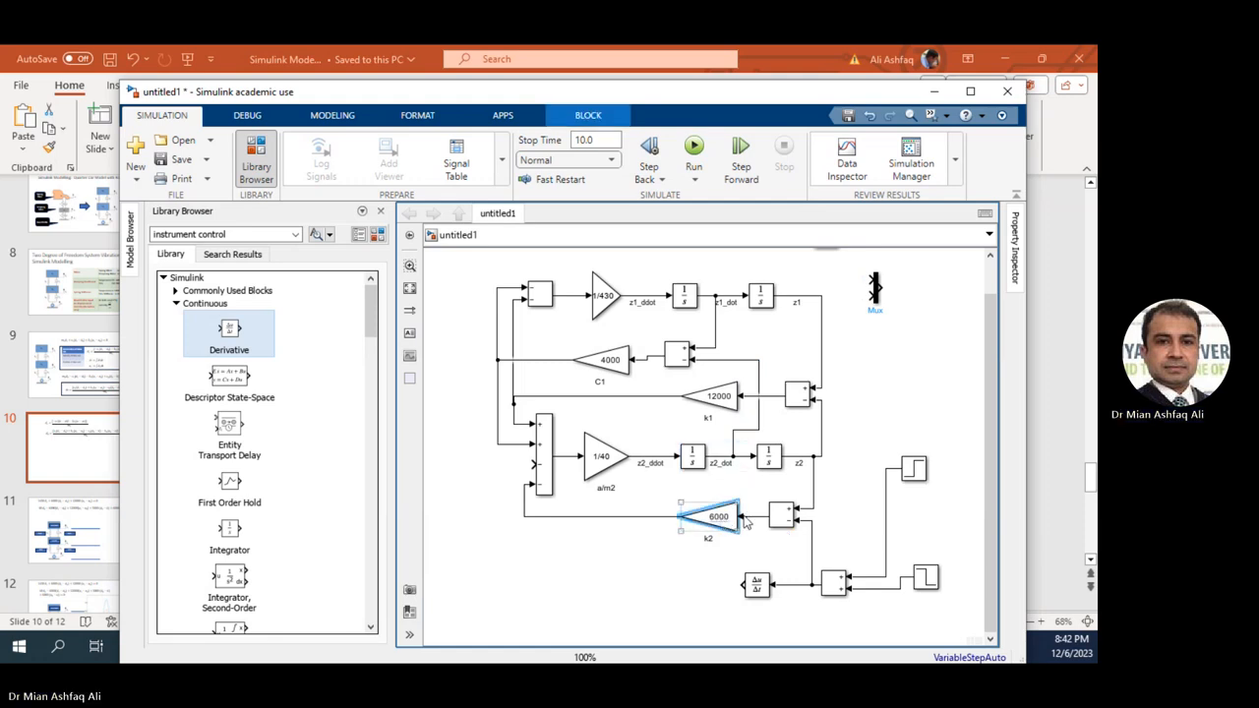
click(782, 520)
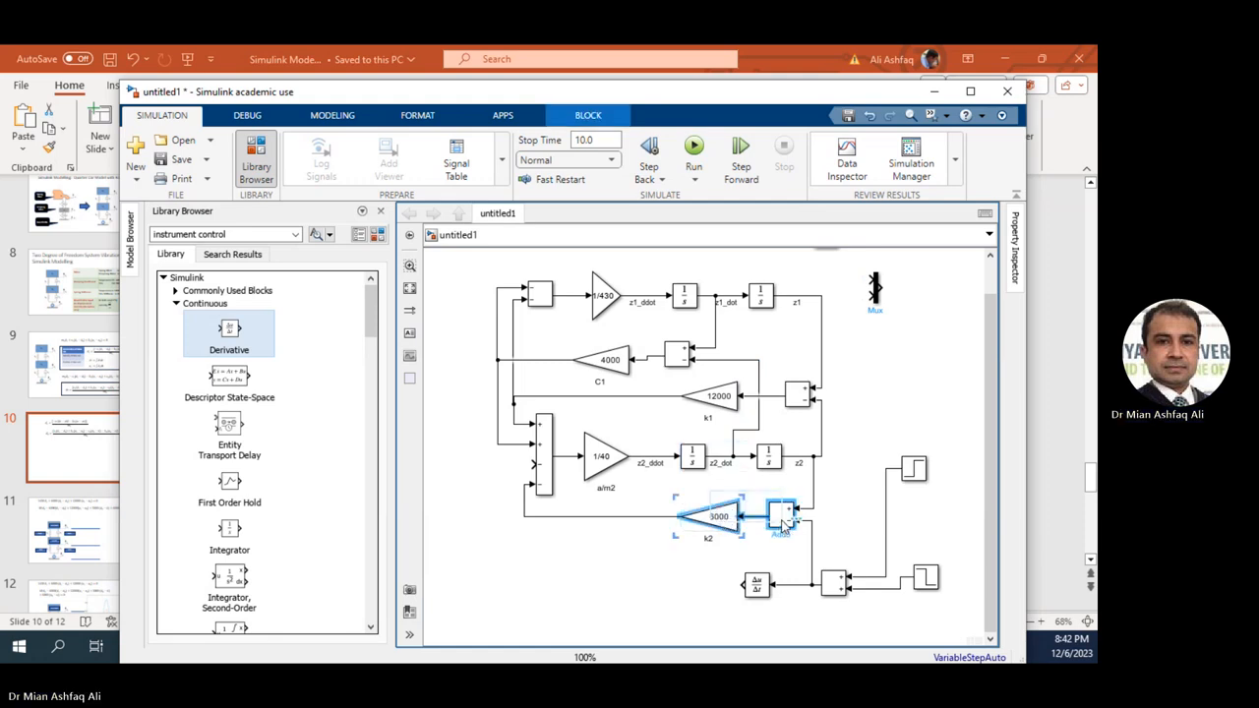
drag(784, 523, 665, 564)
Shift the z2_ddot integrator toward a/m2, then connect z2_dot to the copied Add block's first input and the Derivative output to its second.
drag(691, 462, 673, 464)
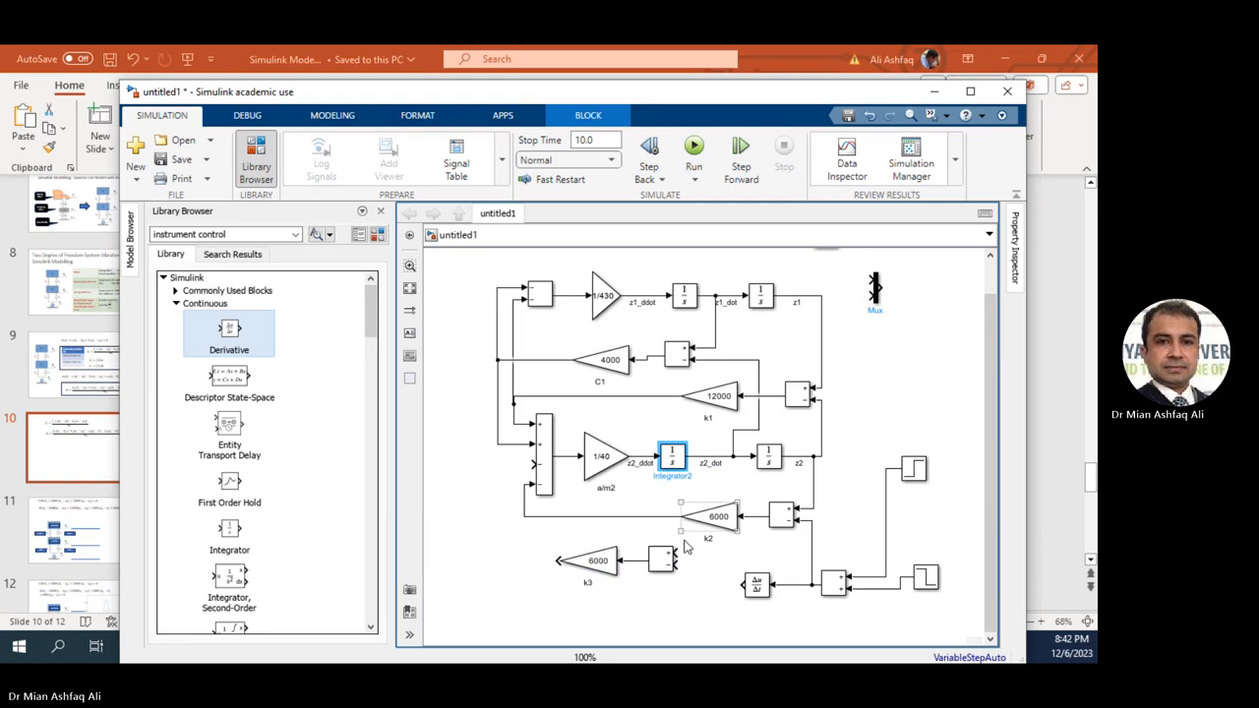
drag(675, 553, 698, 454)
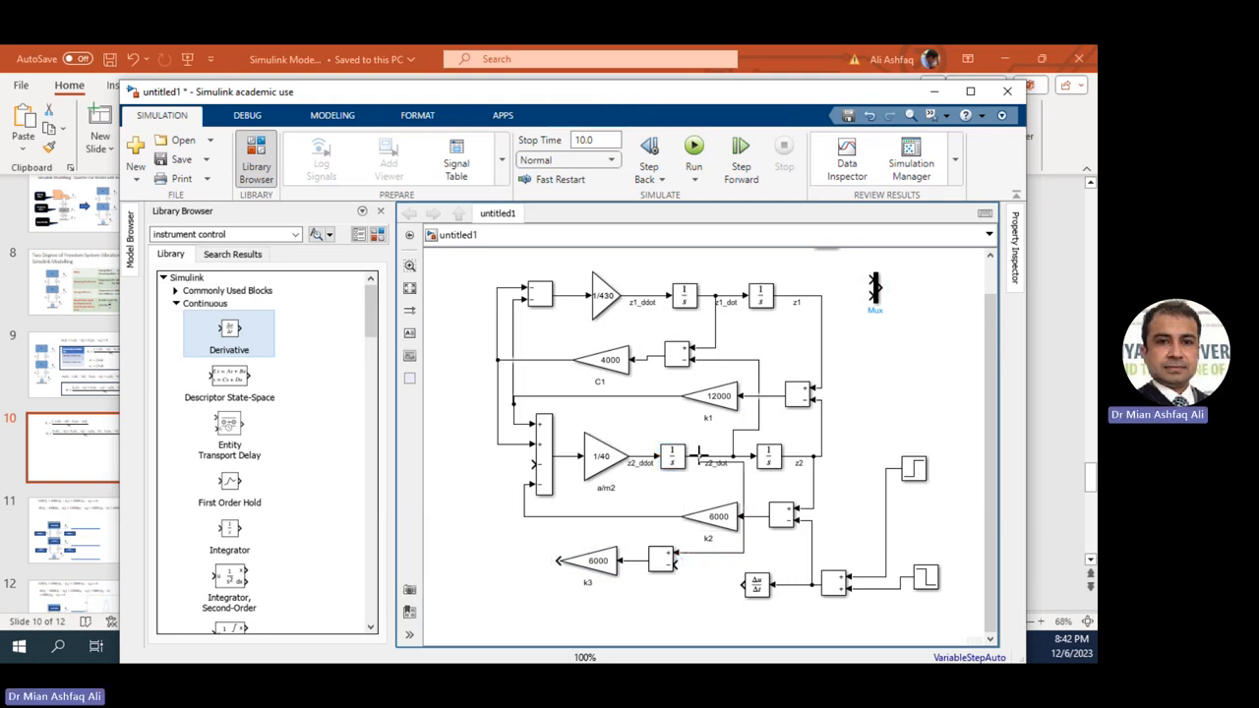
drag(736, 584, 675, 566)
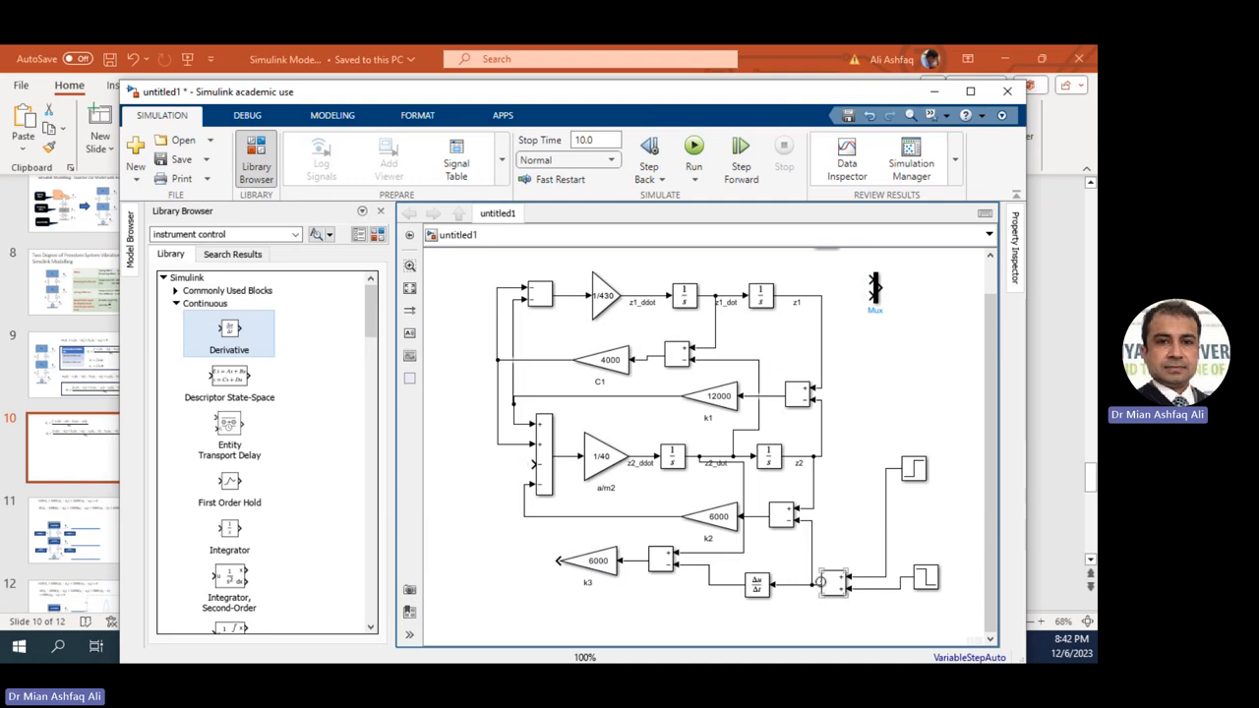
Rename the copied gain c2, set its gain to 3000, and connect its output to the third input of the four-input Add block.
click(604, 568)
double_click(595, 587)
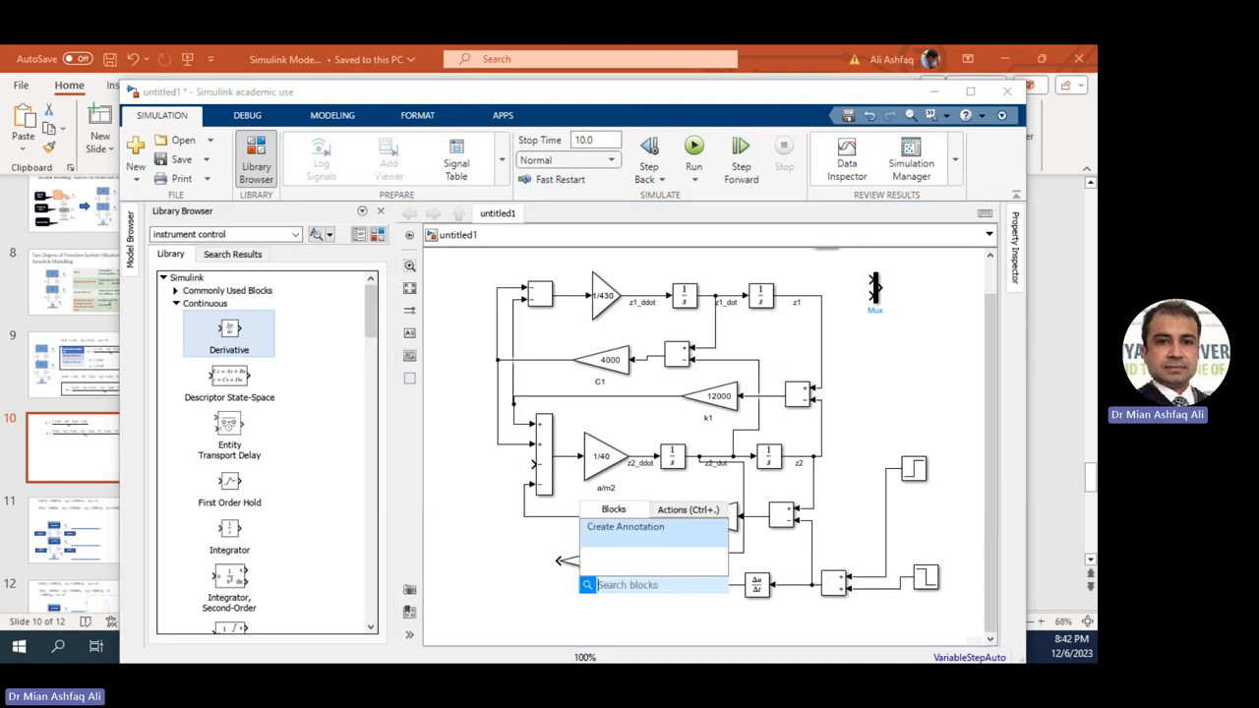
click(551, 584)
double_click(591, 583)
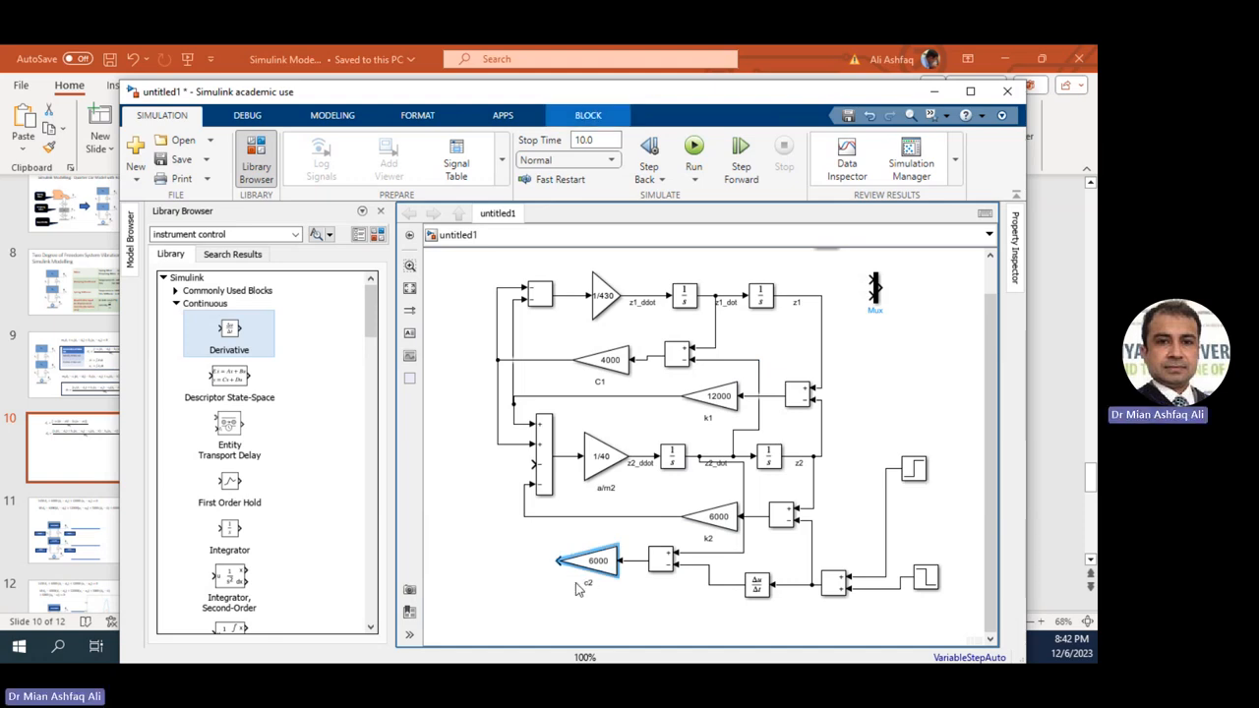
double_click(606, 561)
text(3)
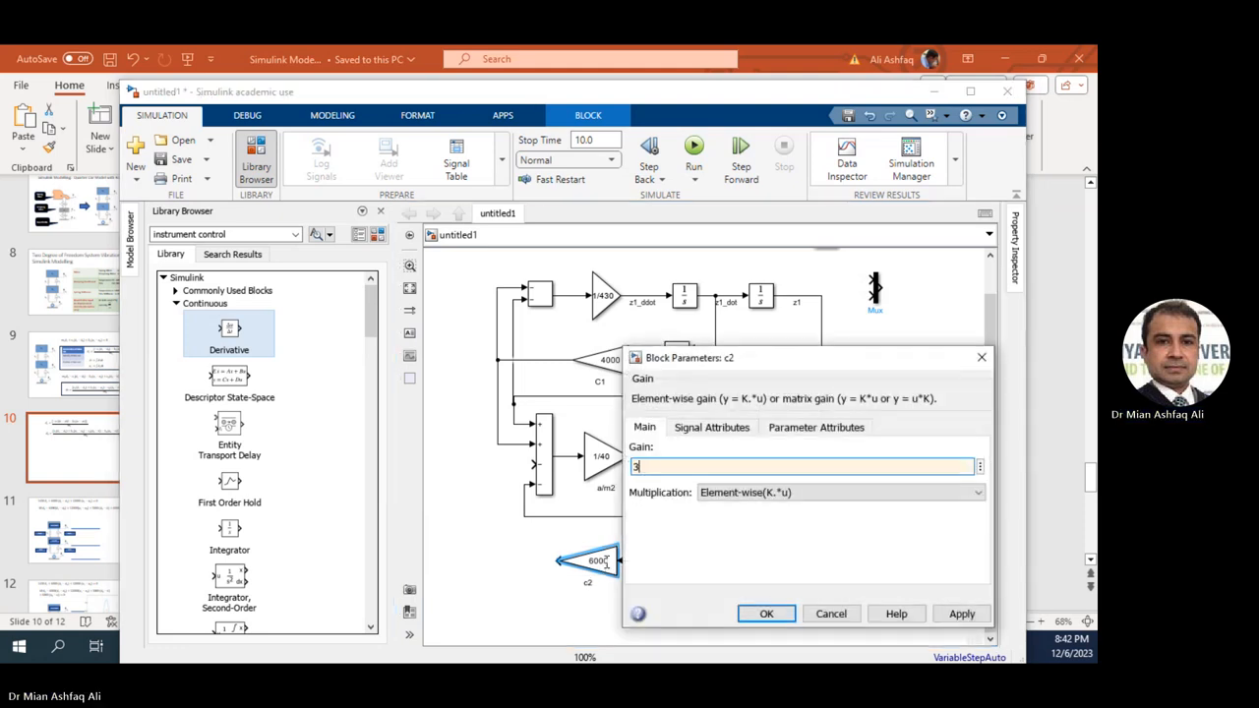
text(000)
key(Return)
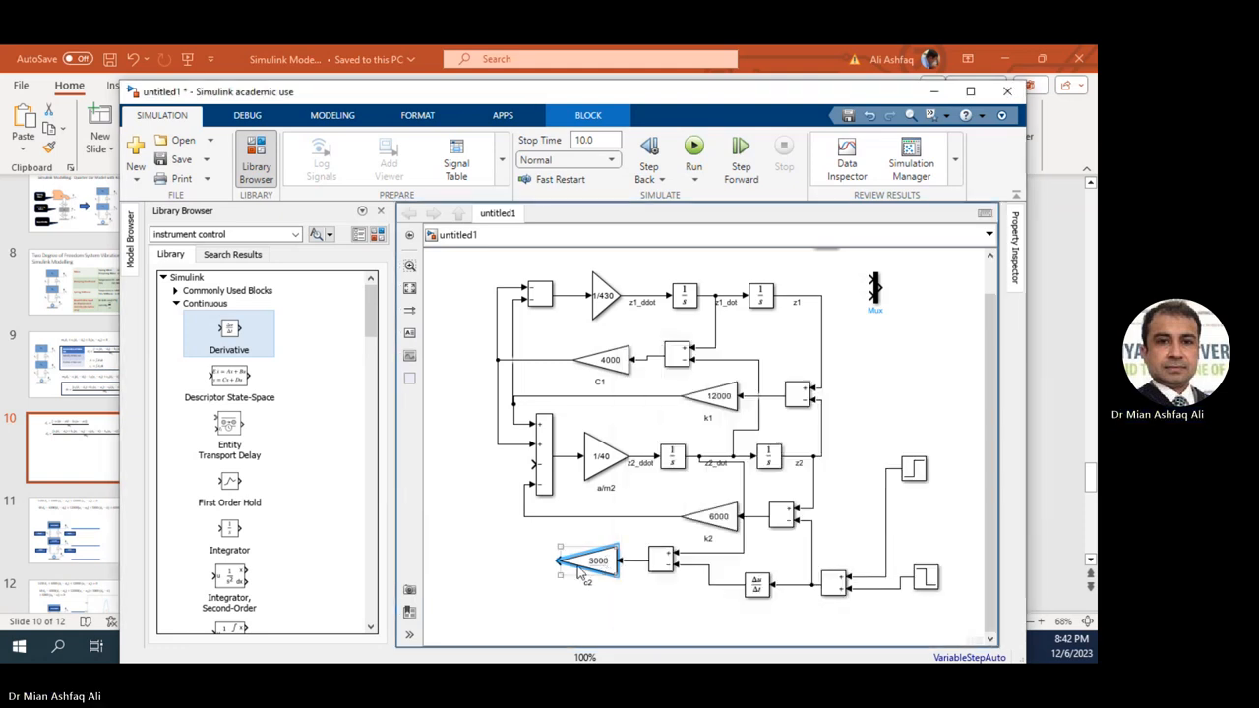
mouse_move(557, 562)
mouse_down()
mouse_move(501, 498)
mouse_move(531, 466)
mouse_up()
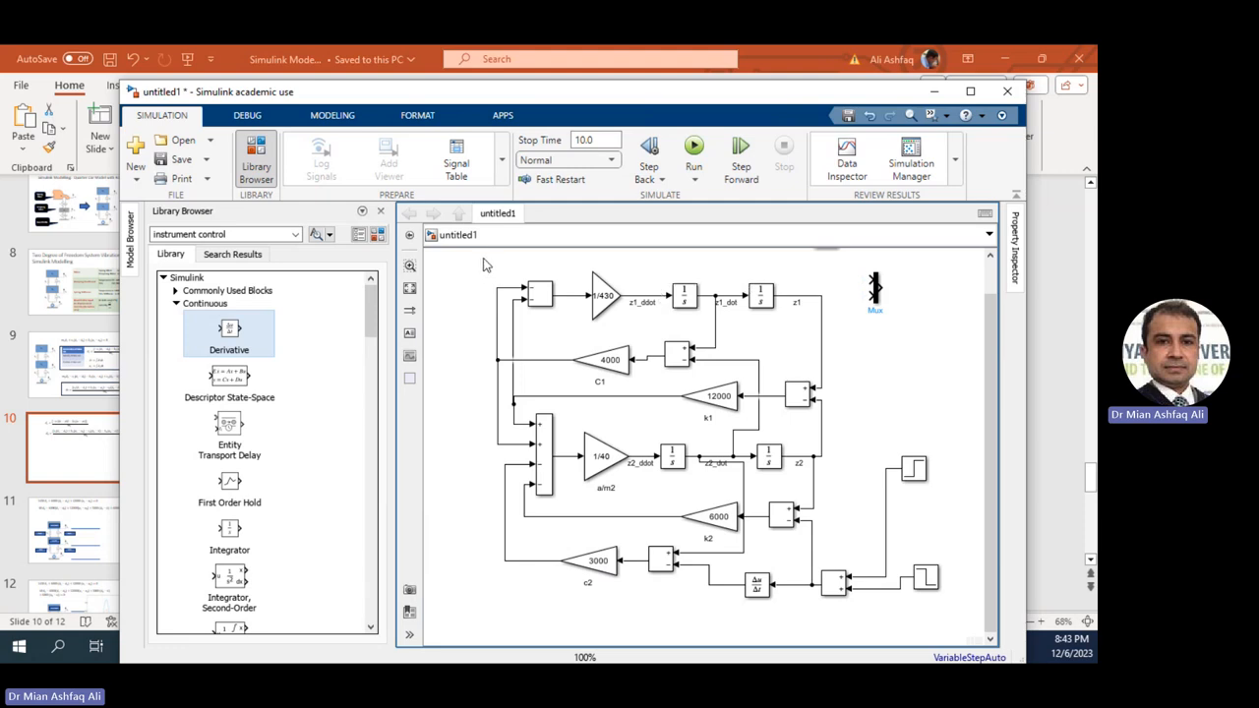
Examine the z1 and z2 loops of the model, including the summing blocks and the connections feeding them.
drag(483, 264, 849, 336)
click(874, 315)
drag(467, 389, 837, 499)
click(838, 498)
drag(571, 417, 784, 476)
click(557, 428)
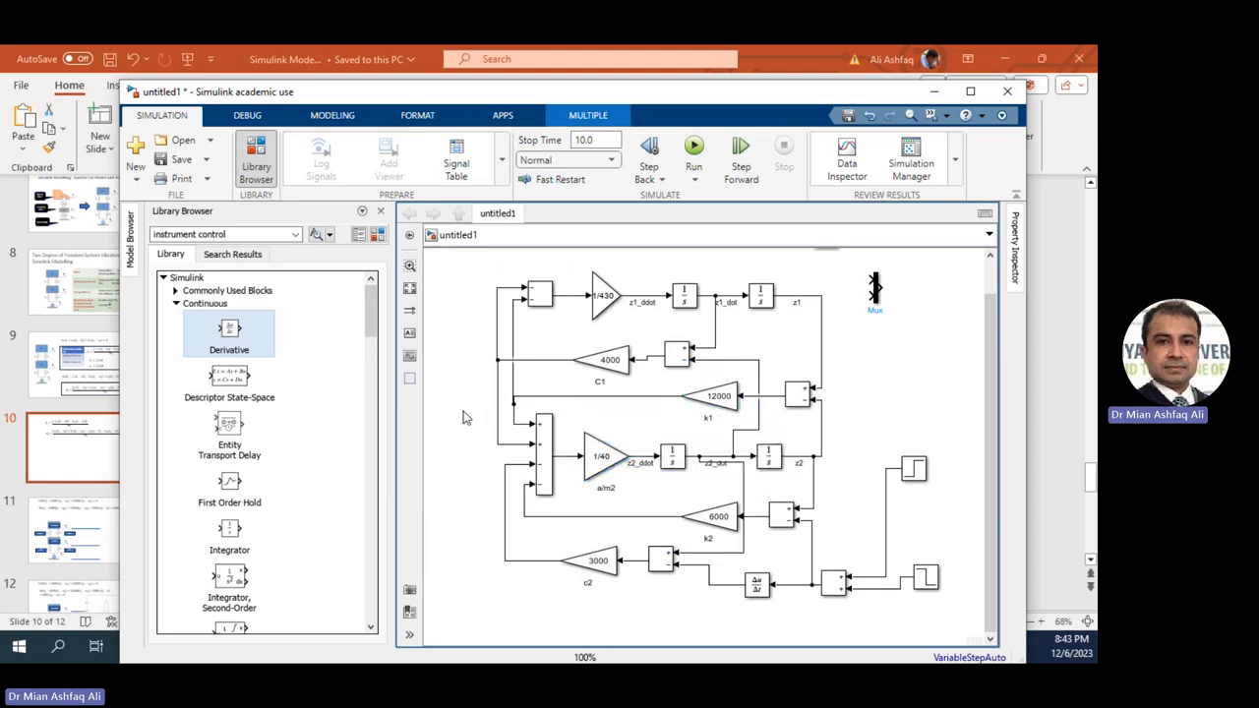
drag(466, 410, 547, 503)
click(564, 316)
drag(492, 271, 561, 344)
click(588, 340)
click(736, 391)
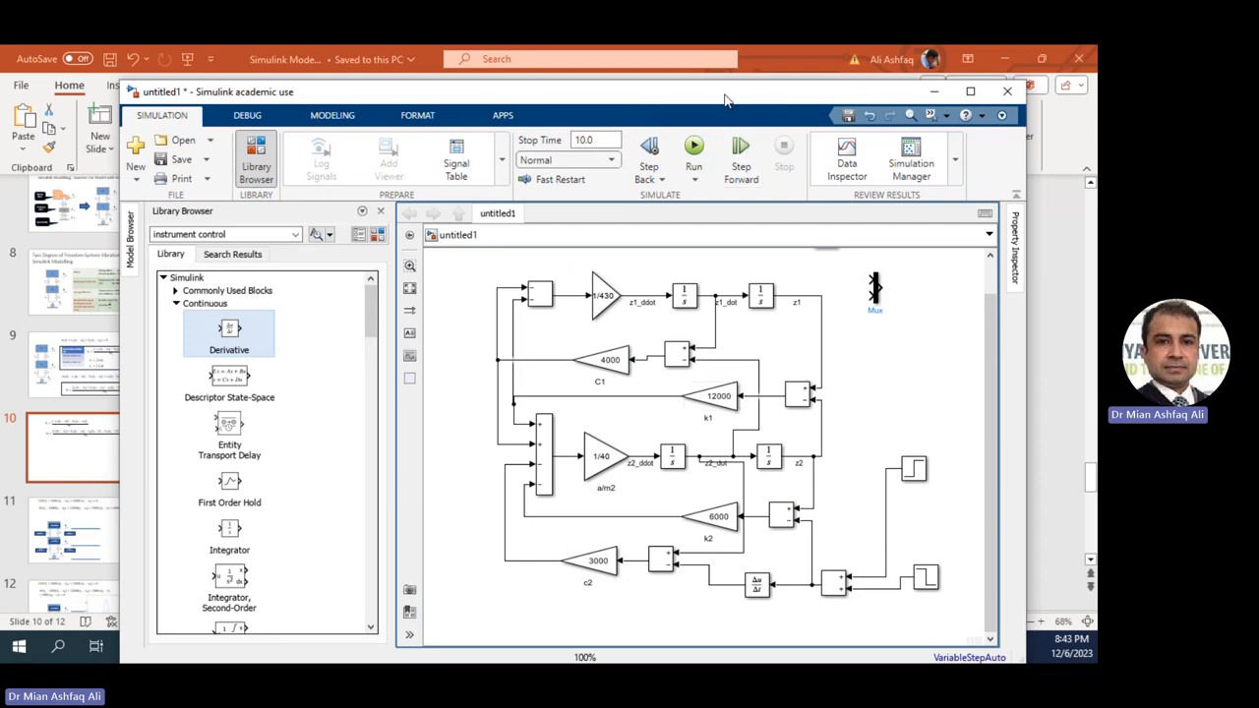
Add a Scope block from the Sinks library beside the z1 signal, shift the Mux block aside, and rename the scope z1.
drag(730, 99, 676, 96)
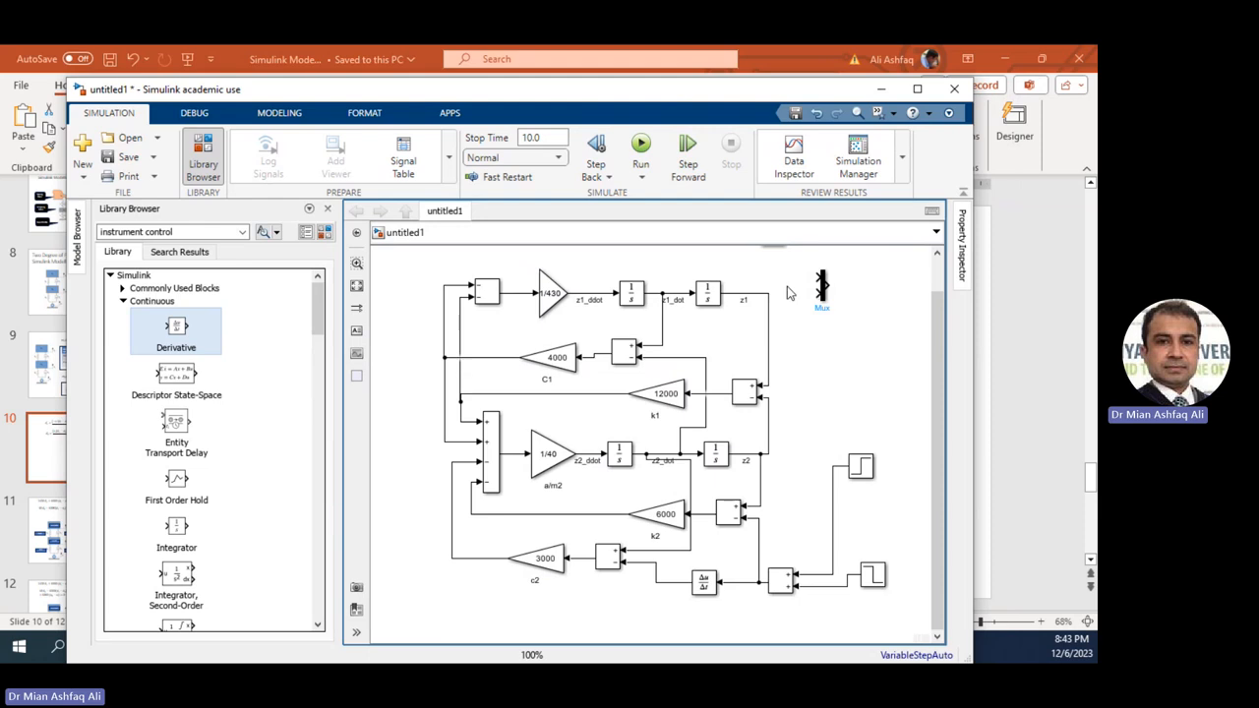
click(123, 302)
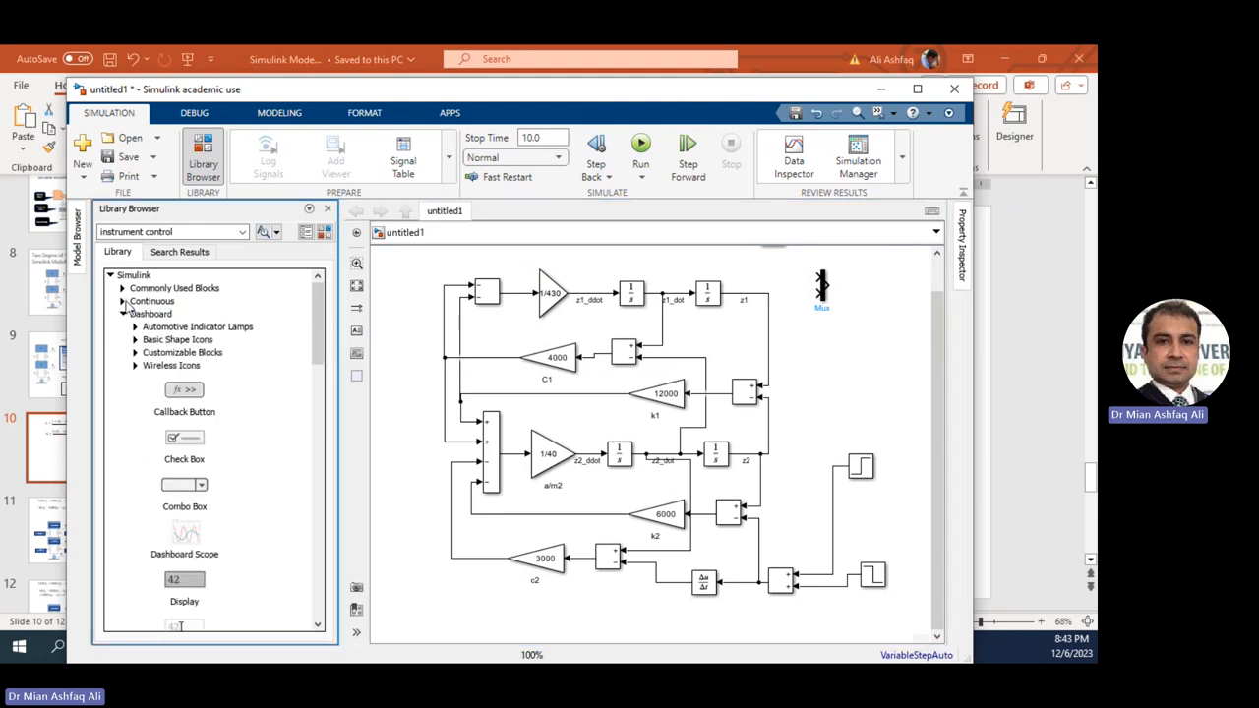
click(123, 314)
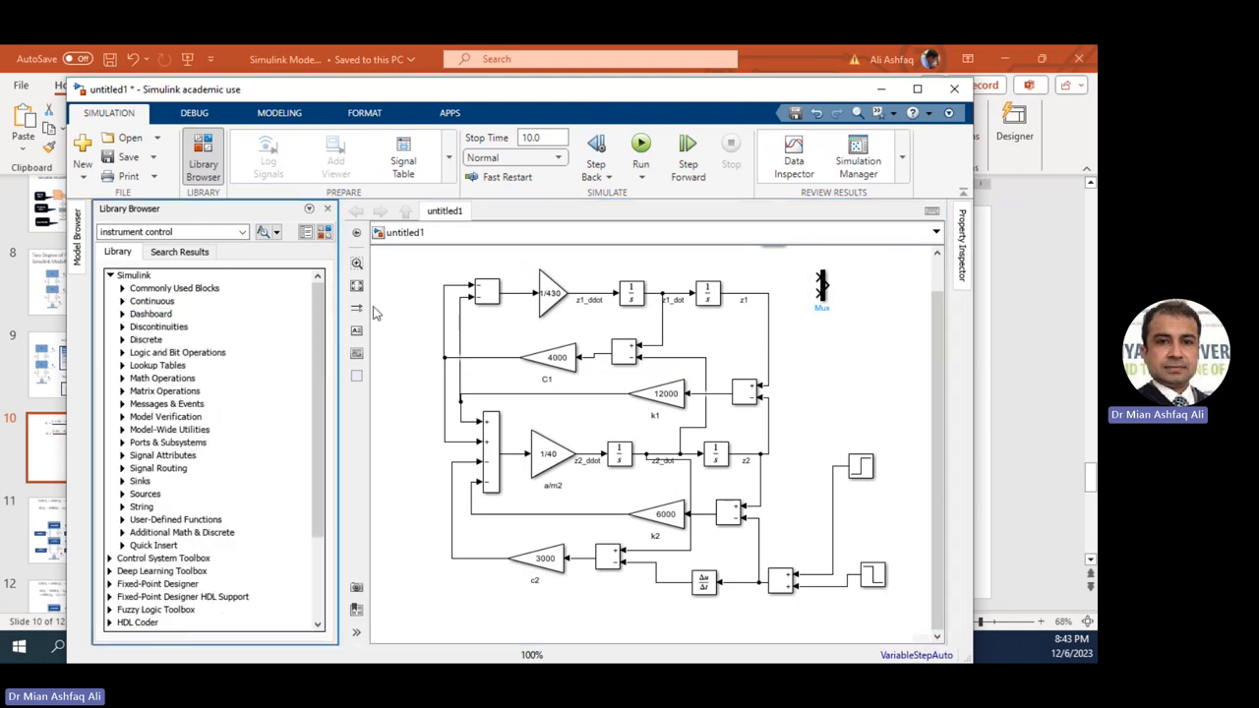
scroll(322, 316, down, 3)
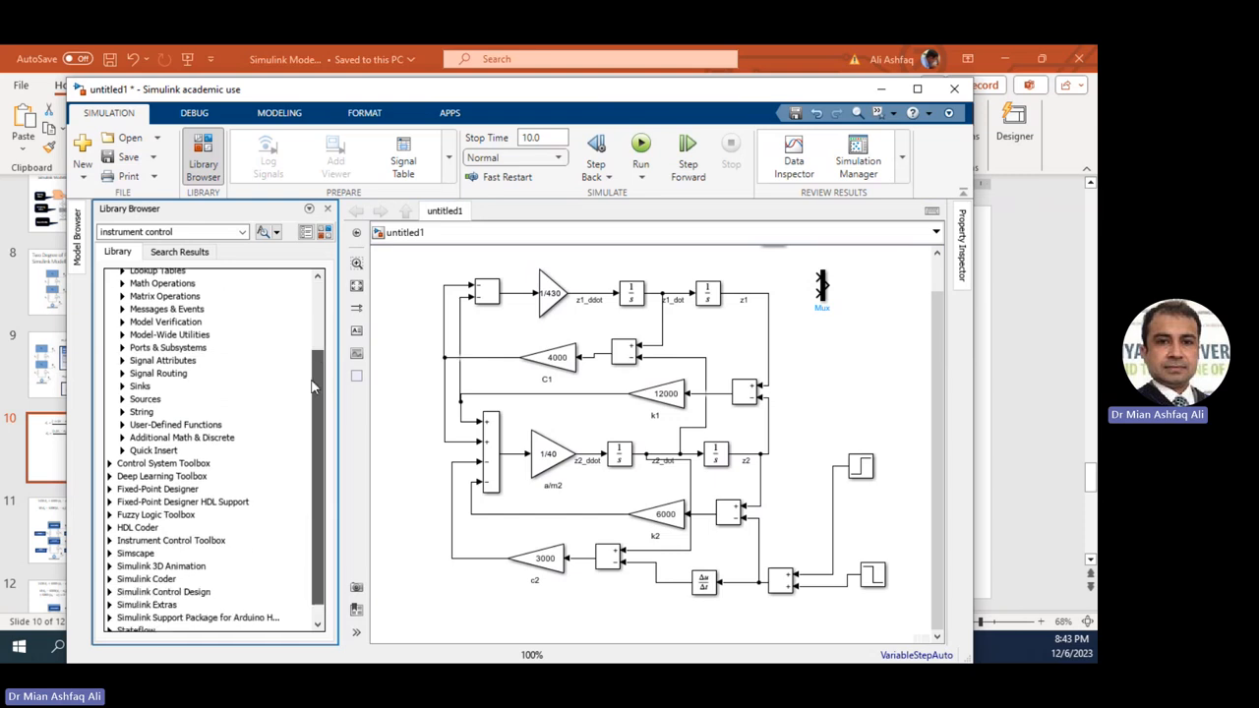
click(123, 382)
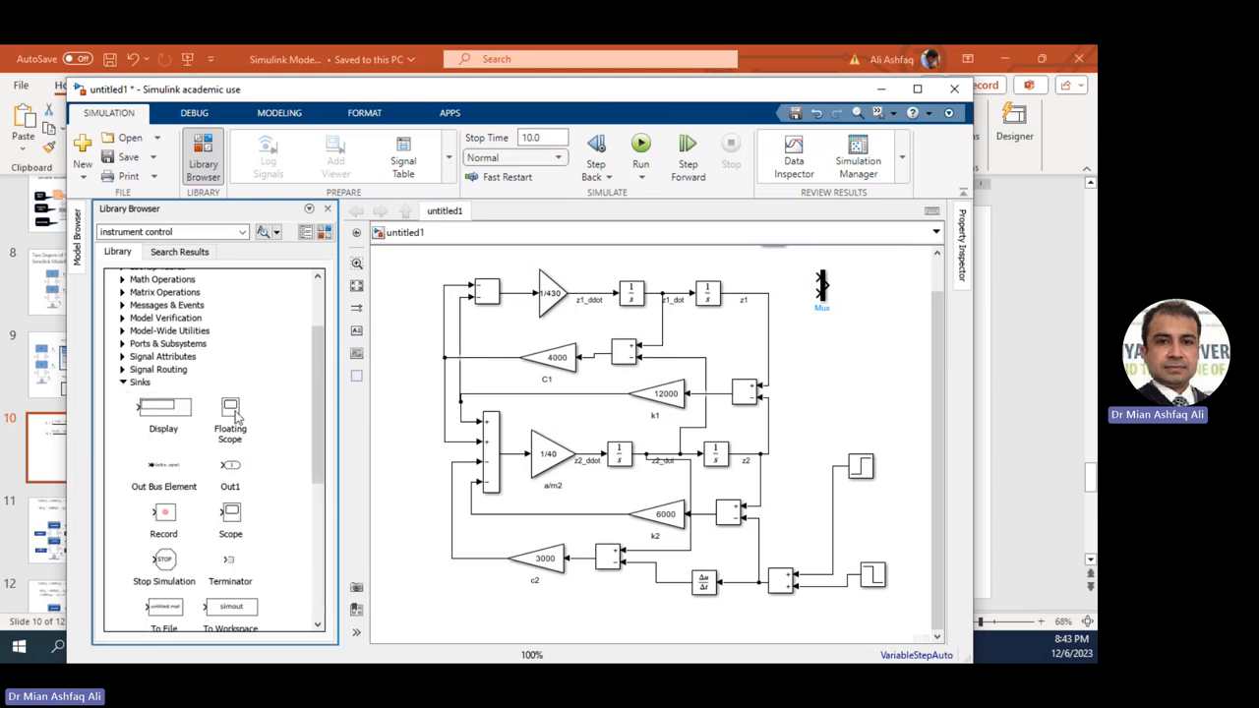
drag(232, 519, 882, 308)
drag(793, 275, 808, 285)
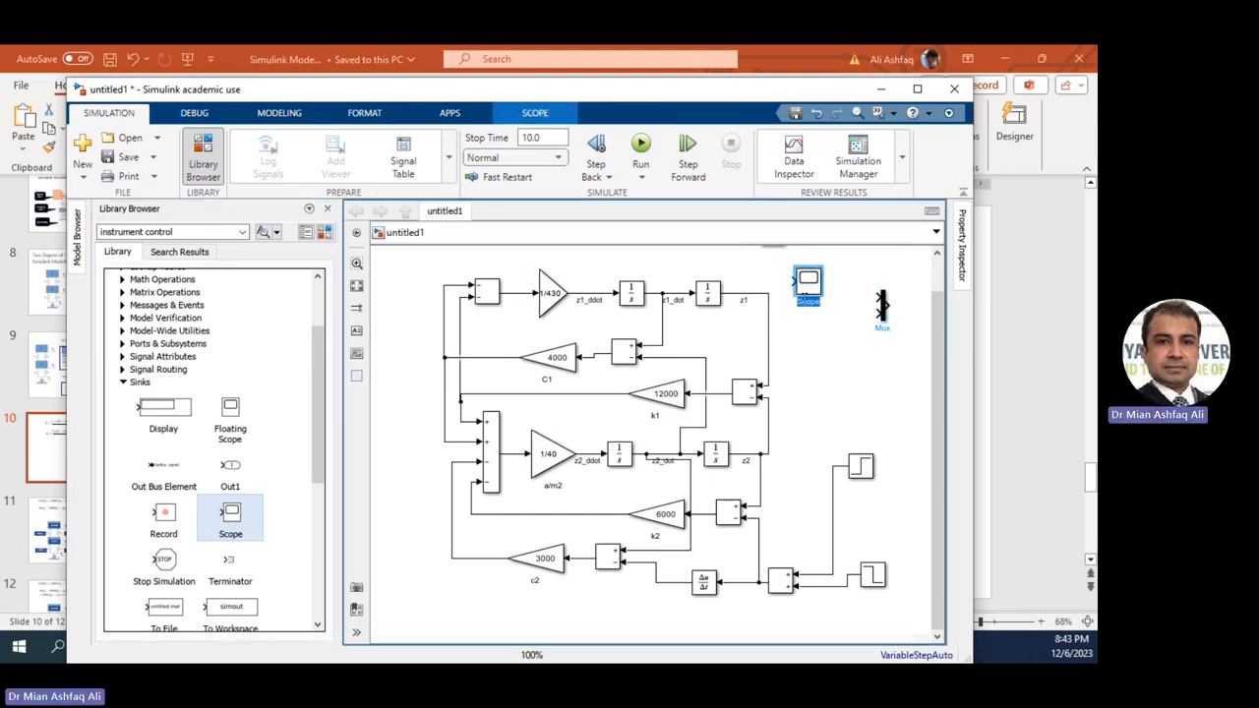
text(z1)
click(797, 325)
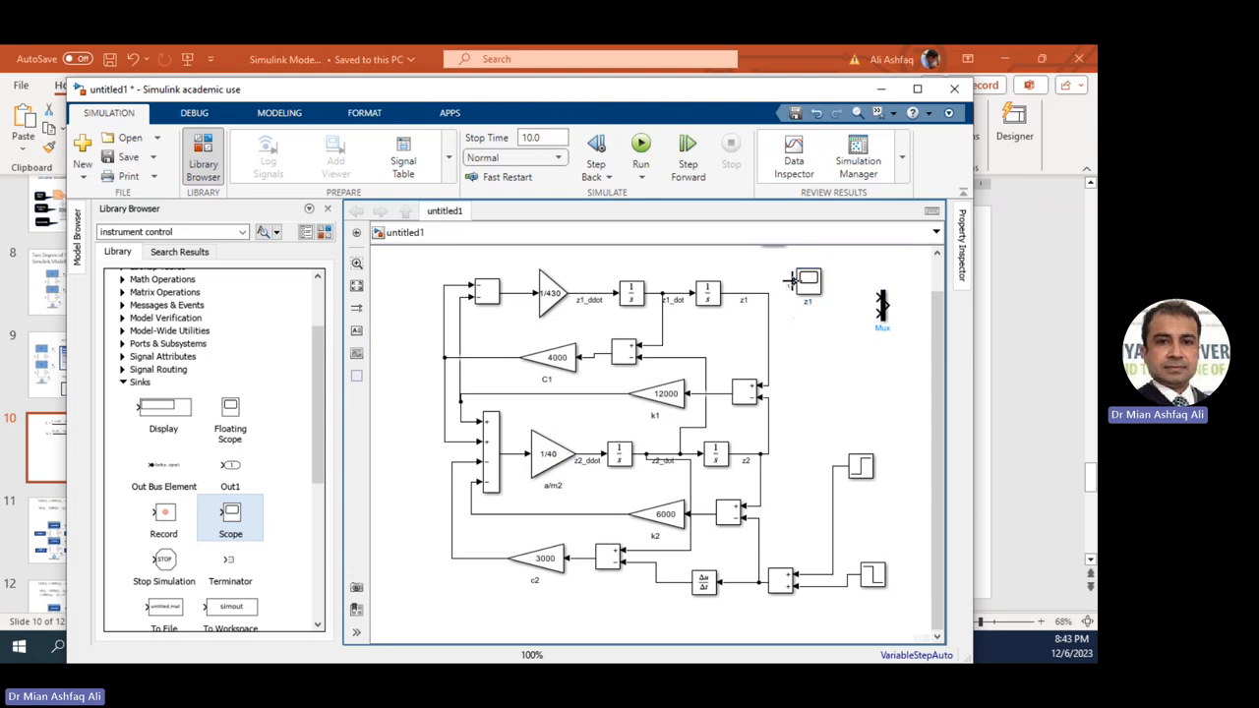
Connect the z1 scope to its signal, then add connected scope copies named z2 for the z2 signal and u for the combined step input.
drag(775, 293, 770, 457)
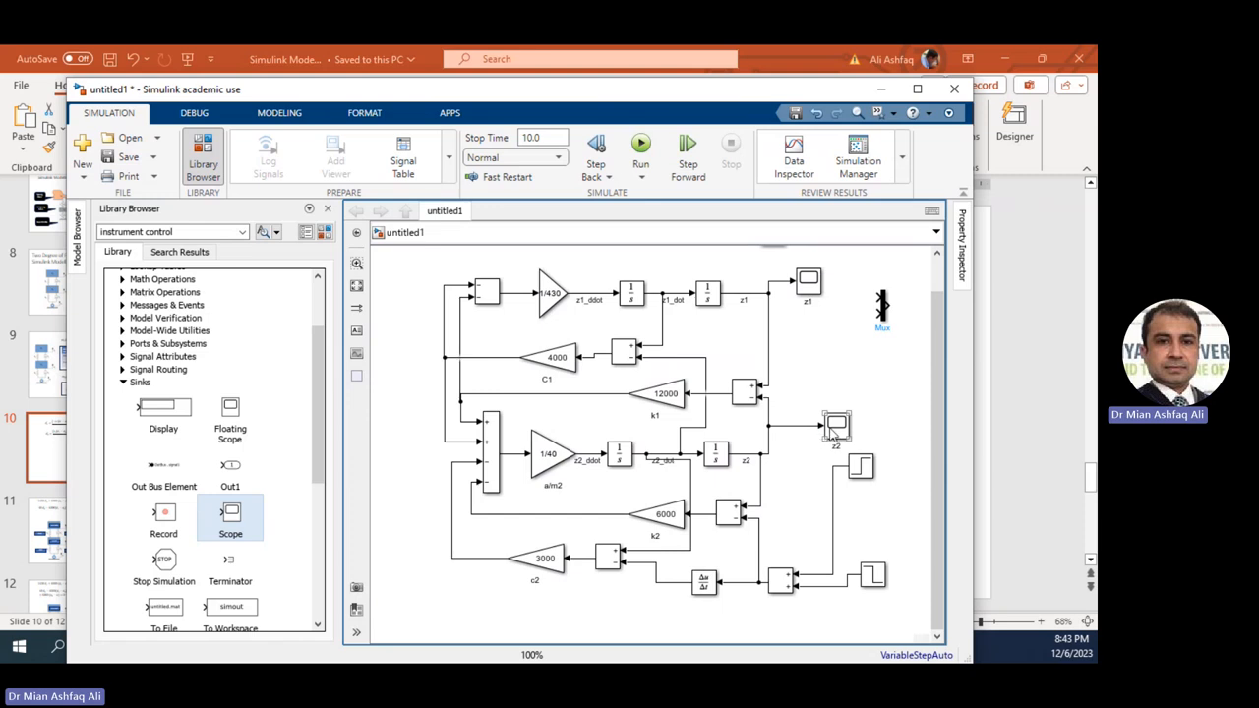
drag(831, 433, 804, 492)
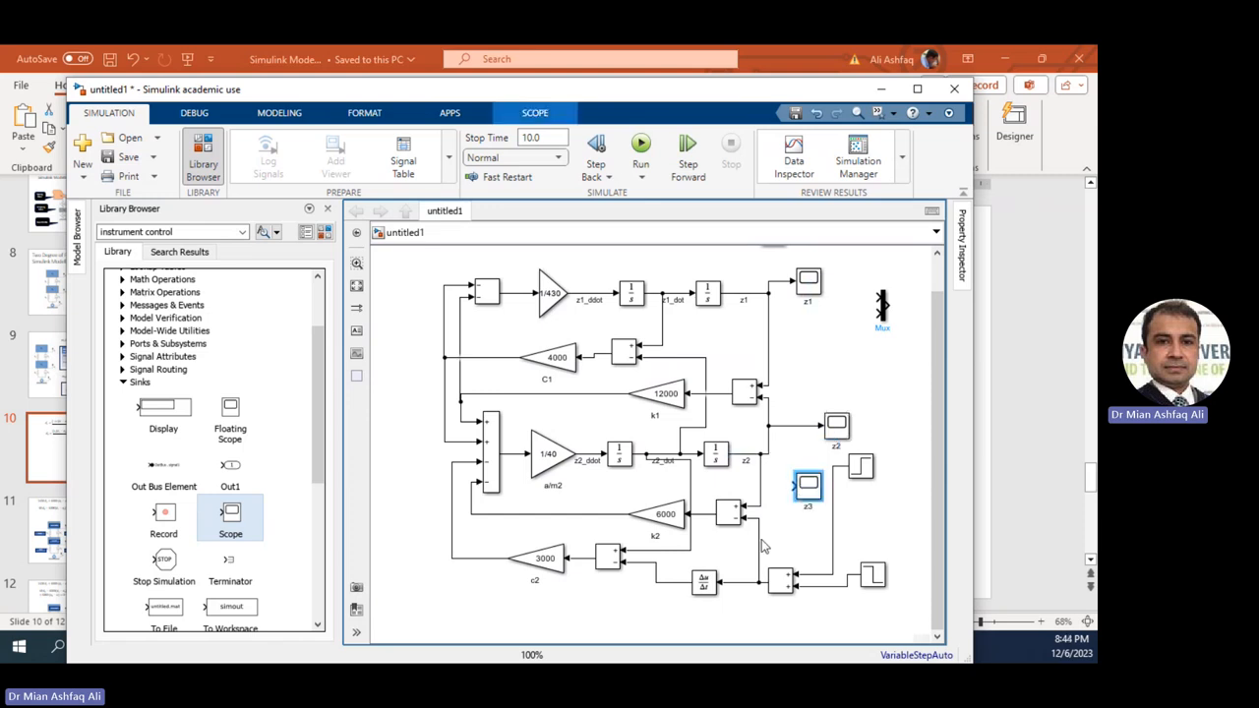
drag(763, 546, 795, 484)
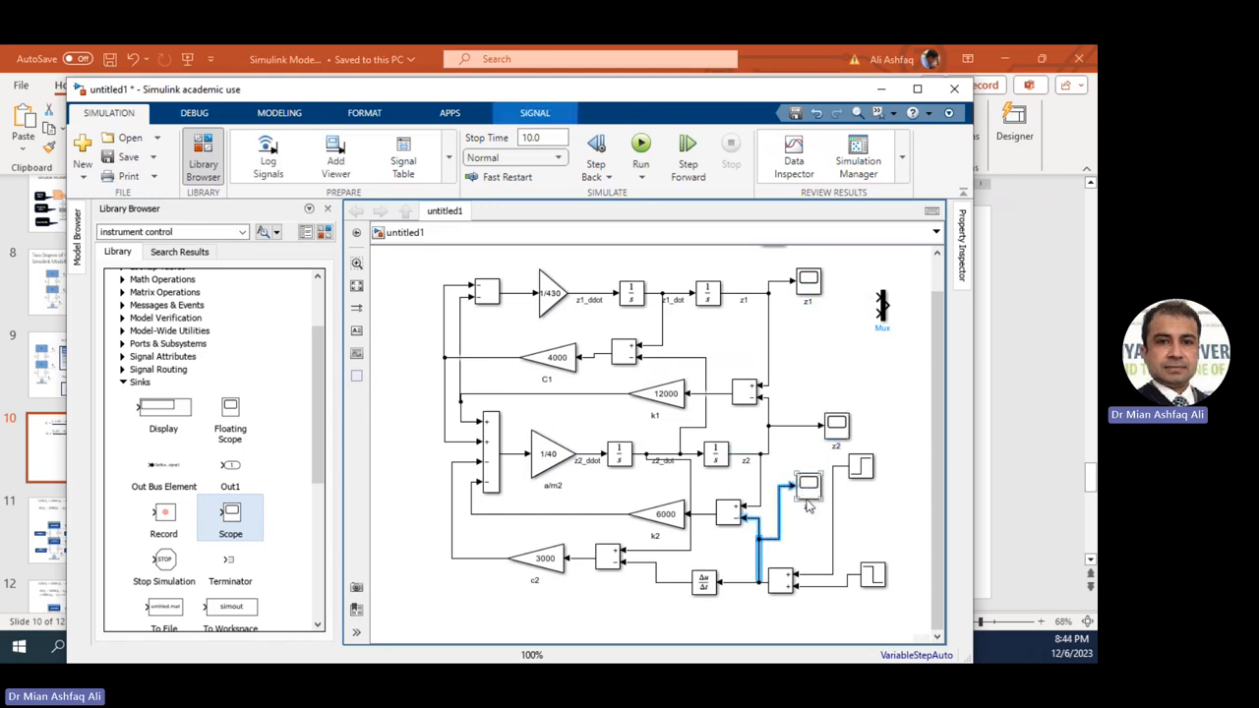
click(809, 506)
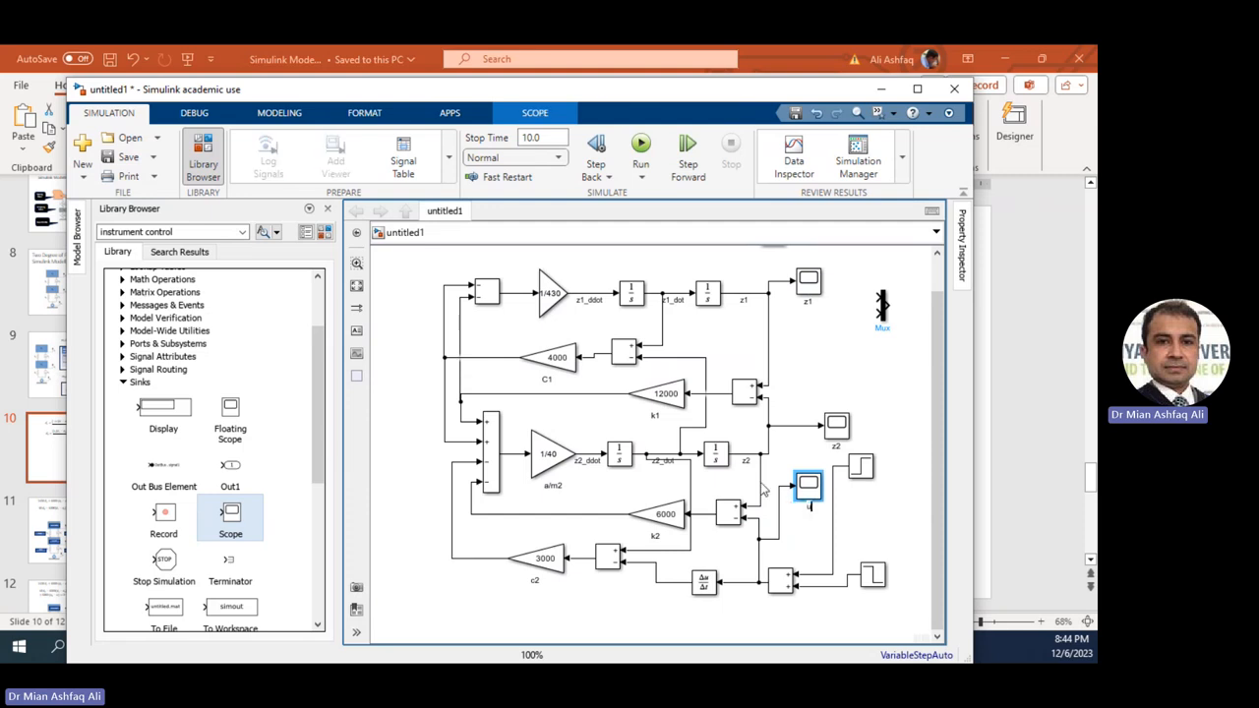
click(860, 372)
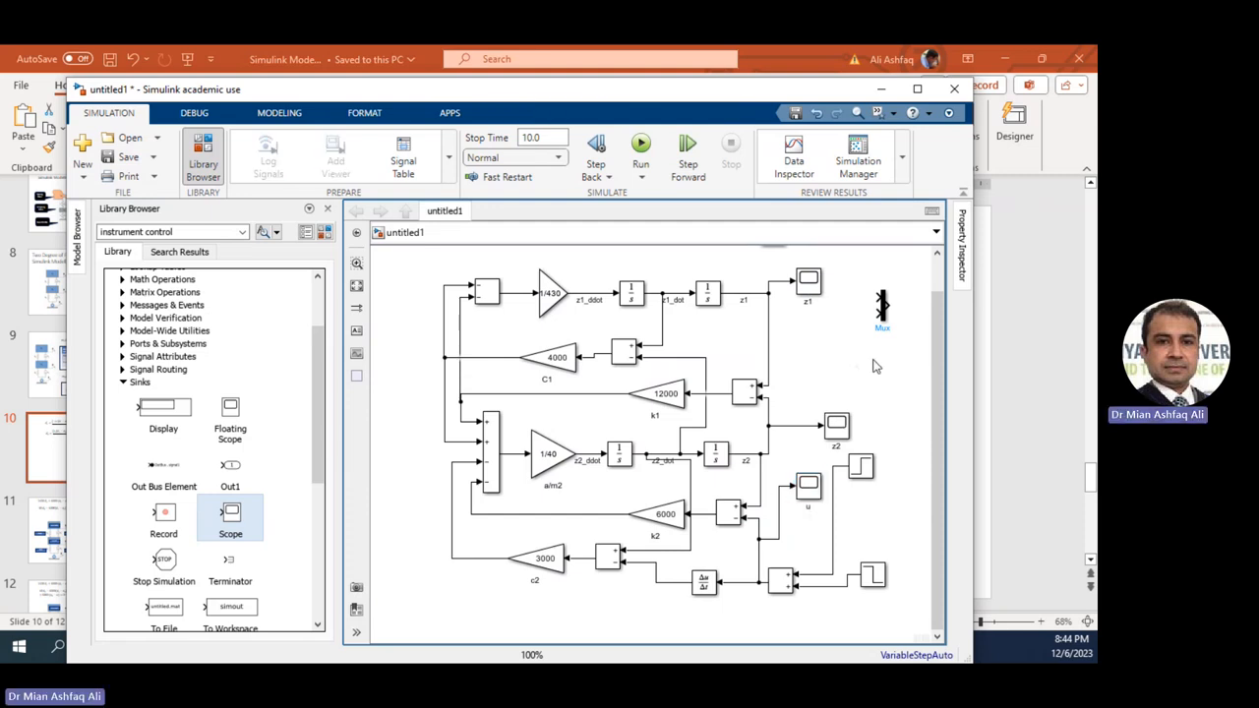
Set the Mux block's number of inputs to 3 and stretch the block taller.
double_click(881, 309)
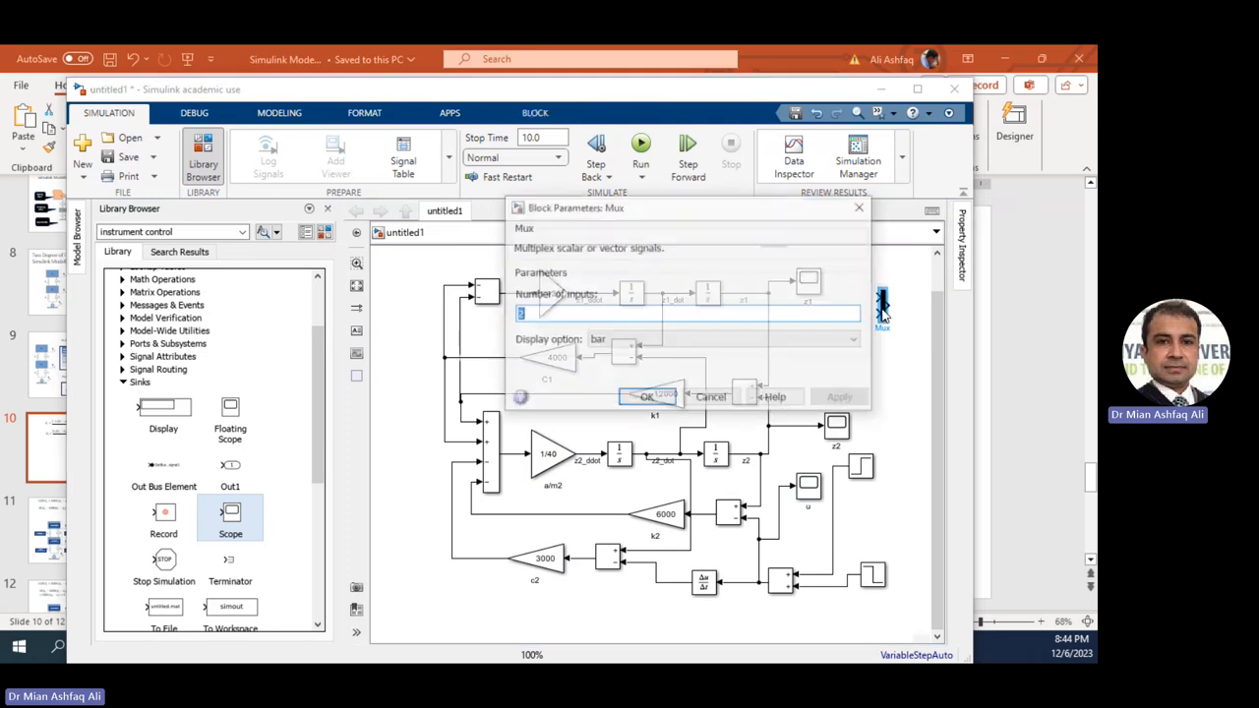
text(3)
key(Return)
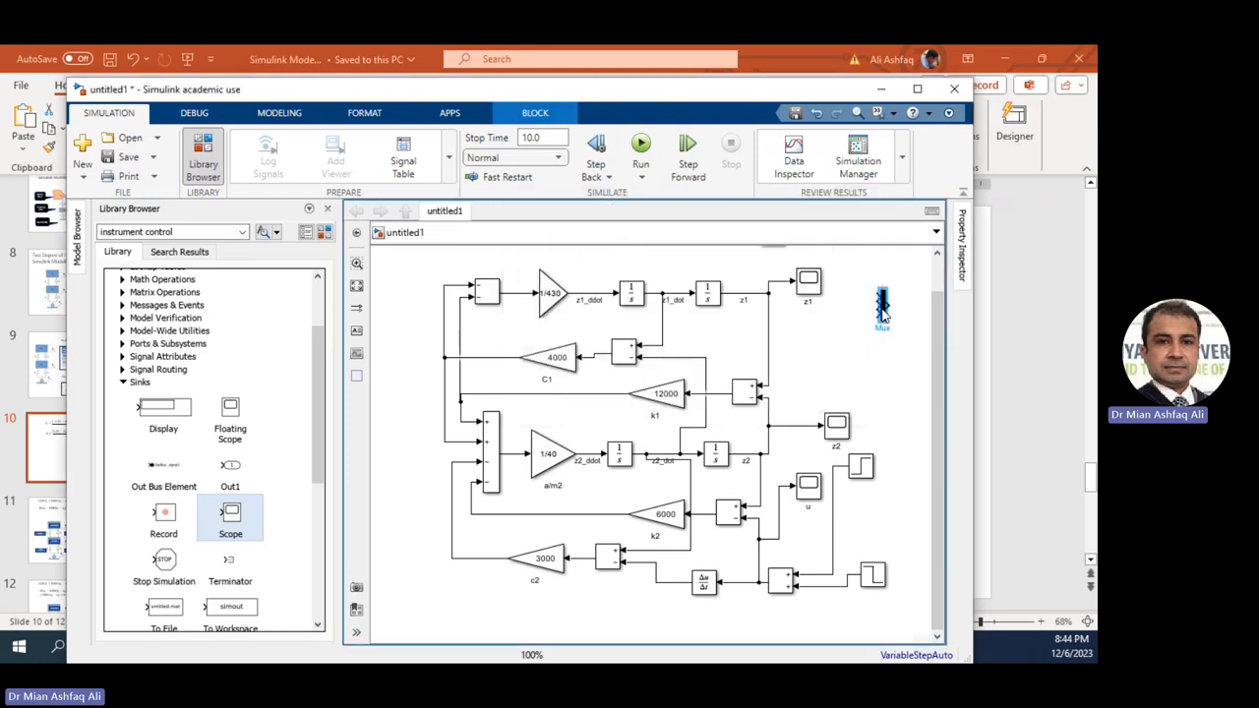
drag(883, 320, 883, 372)
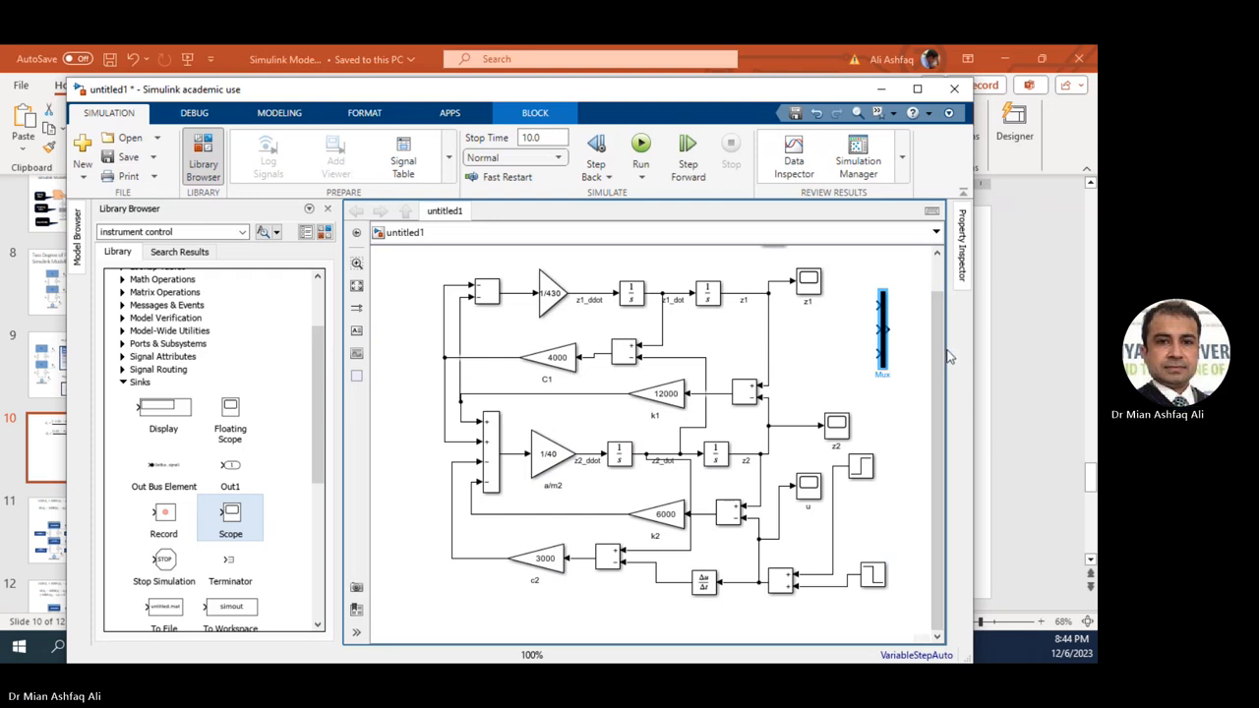
Widen the model window, copy the z1 scope to the free space beyond the Mux output, and rename the copy Comparison.
drag(978, 187, 1074, 186)
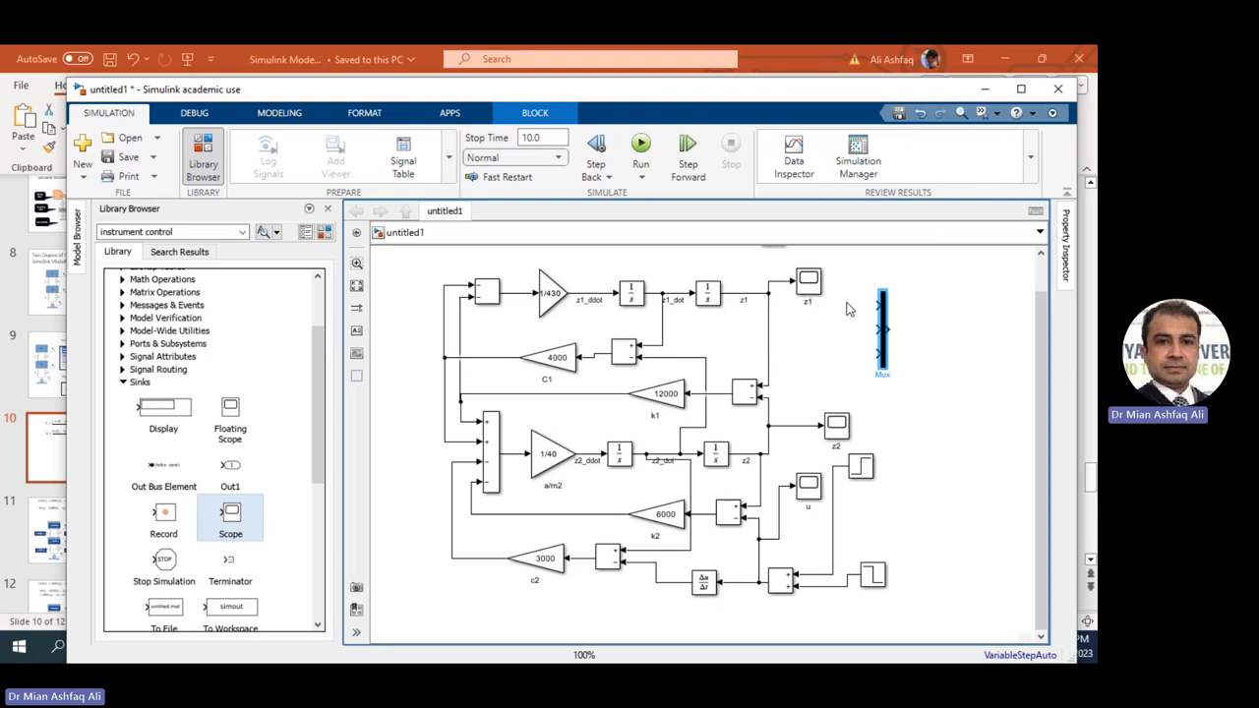
click(812, 285)
drag(813, 285, 968, 338)
click(961, 348)
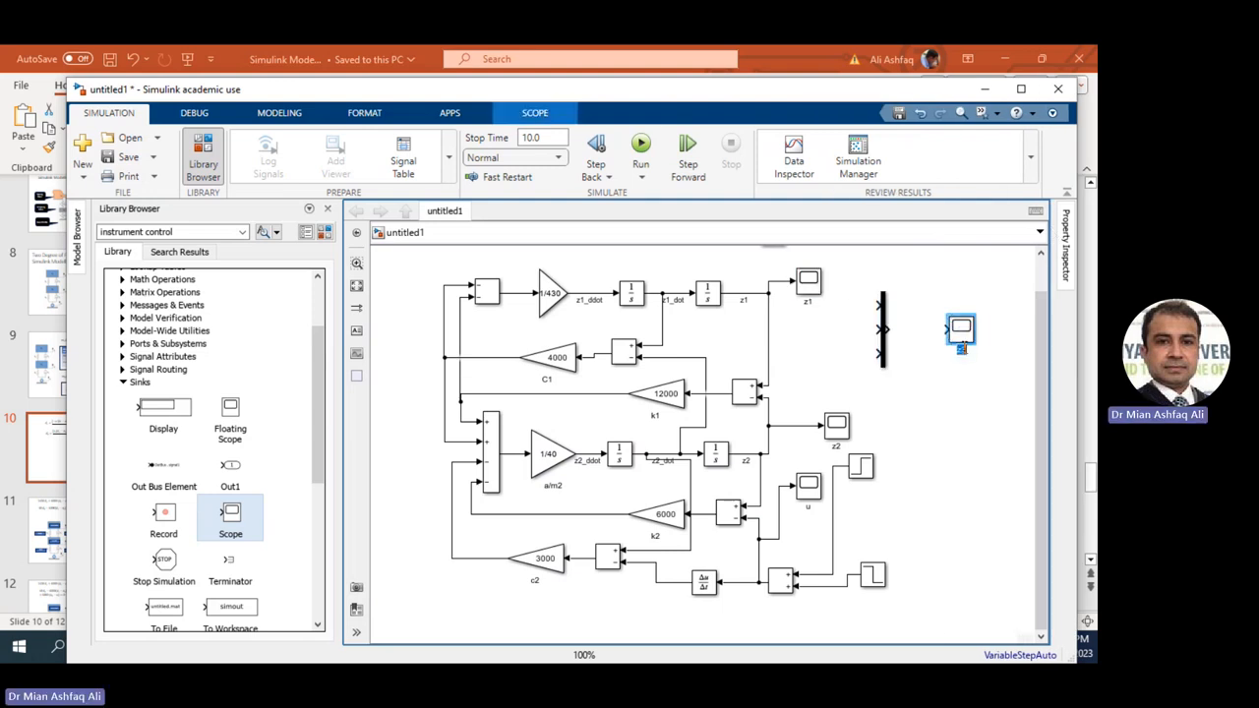
text(Comparis)
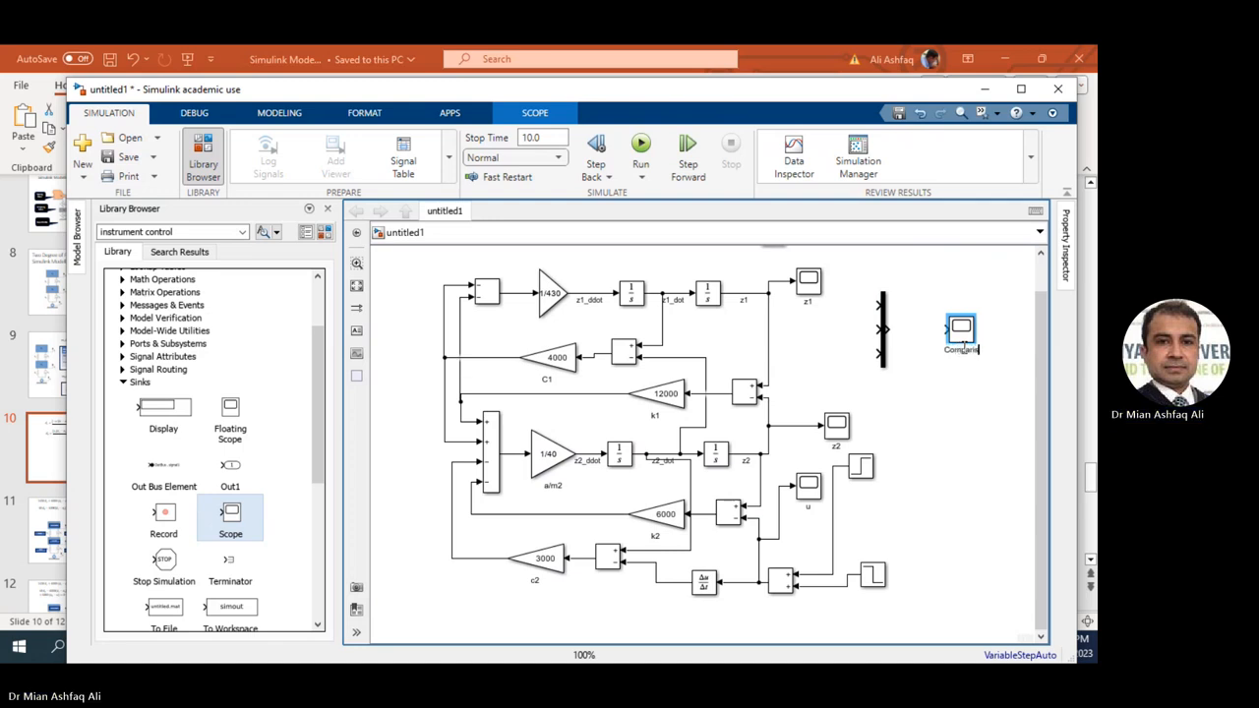
text(on)
click(917, 384)
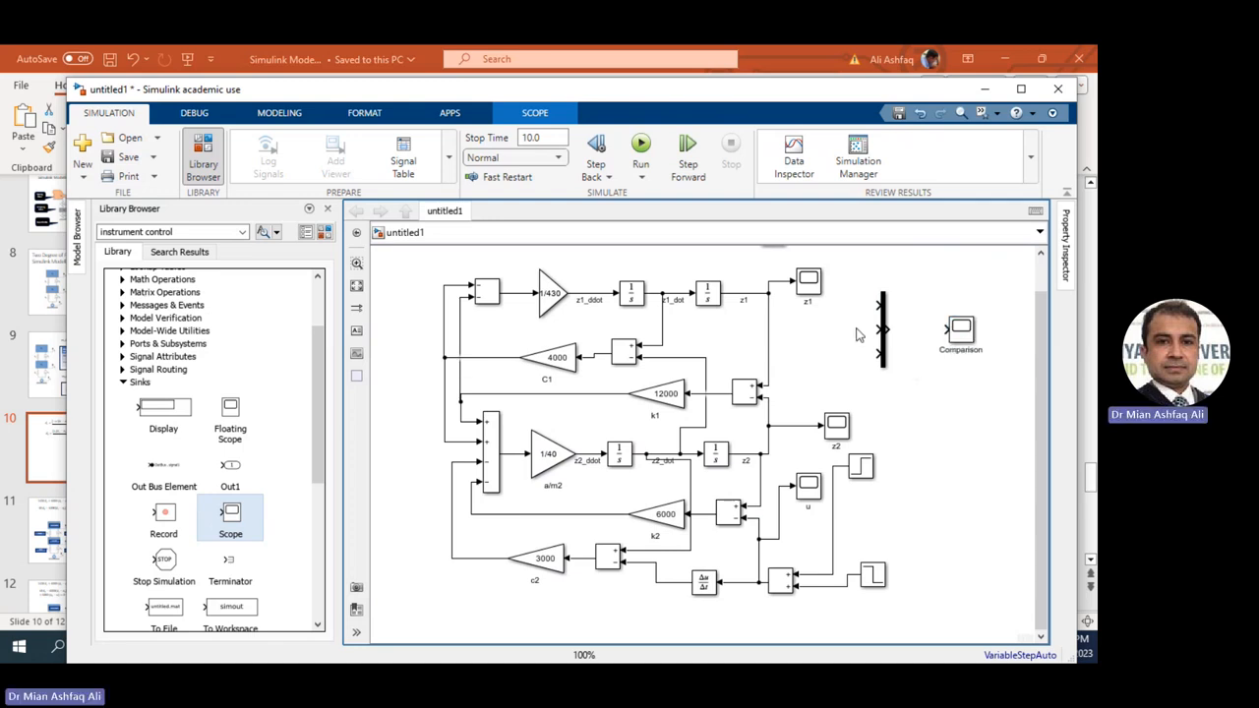
Connect the Mux output to the Comparison scope and feed z1, z2 and u into the Mux's first, second and third inputs.
drag(888, 328, 947, 328)
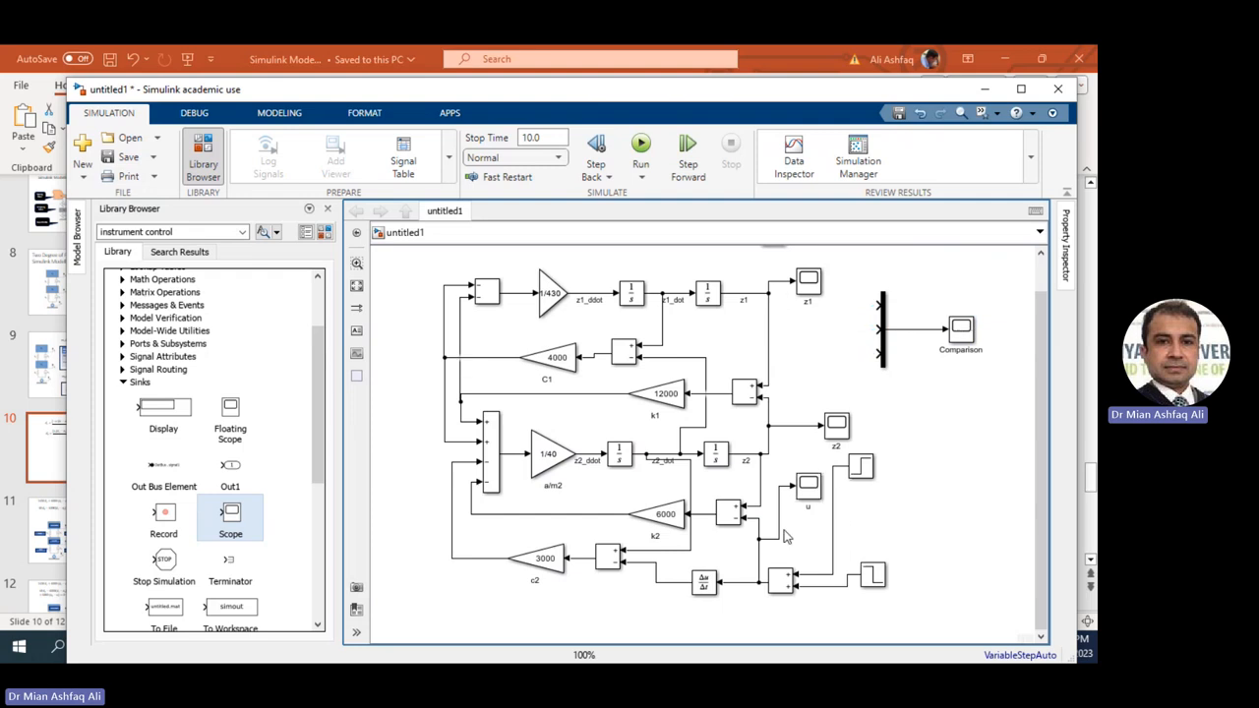
drag(789, 494, 878, 353)
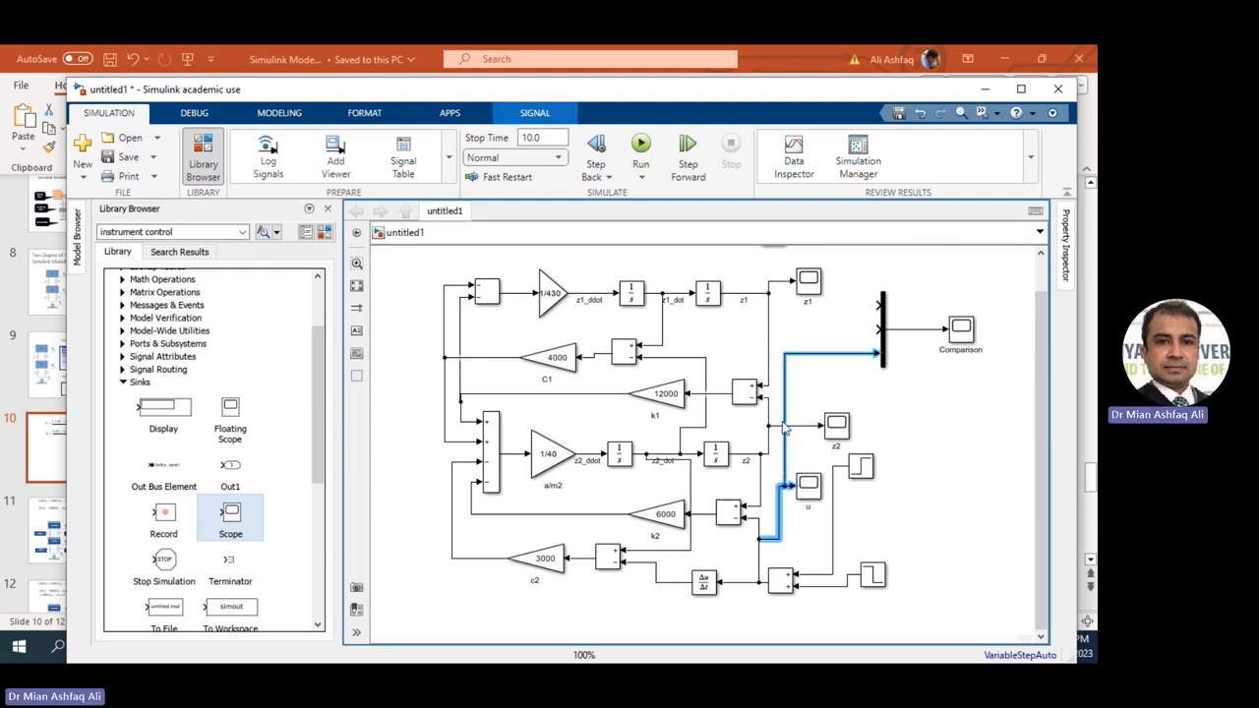
drag(799, 424, 852, 357)
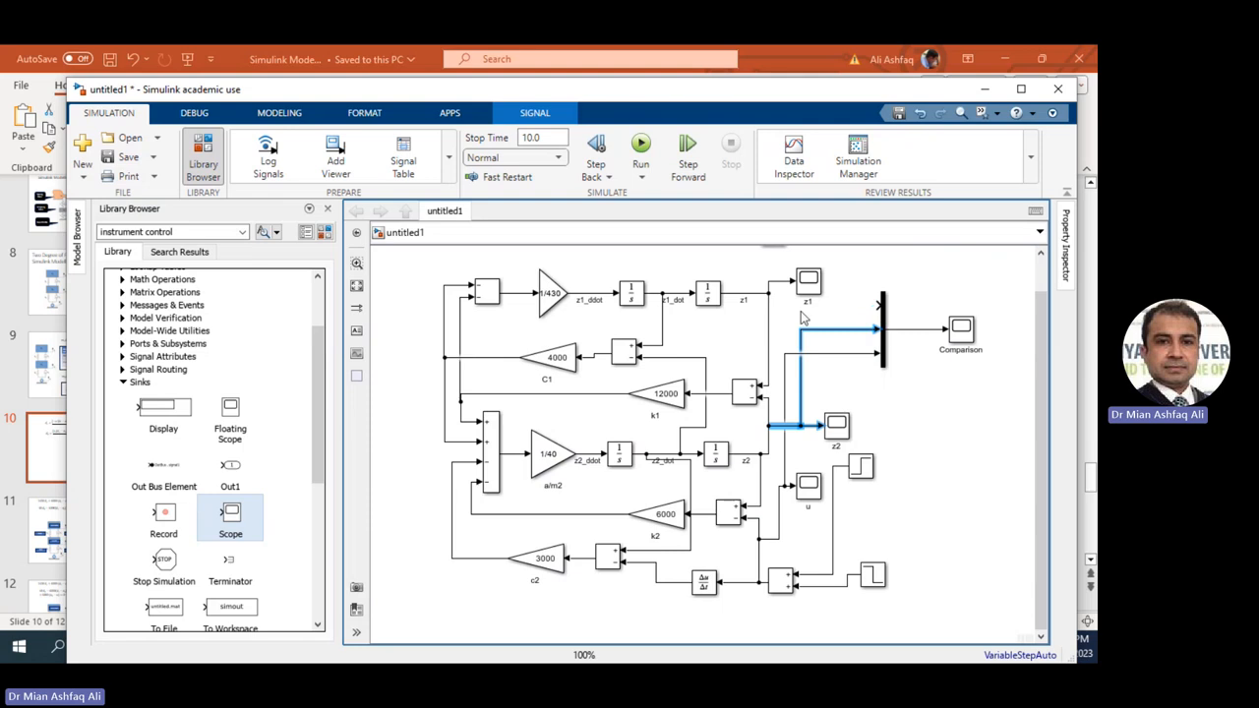
drag(770, 314, 876, 308)
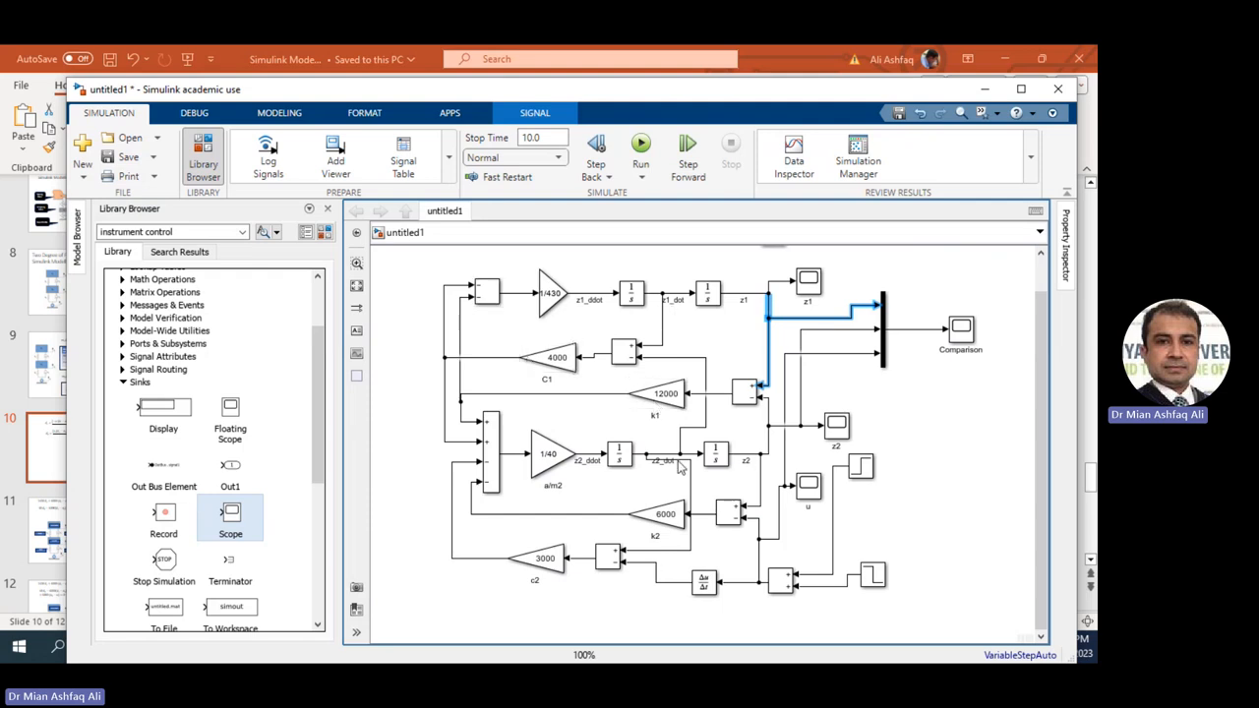
Run the simulation and examine the z1, z2 and u curves in the Comparison scope against their signal lines in the model.
click(962, 332)
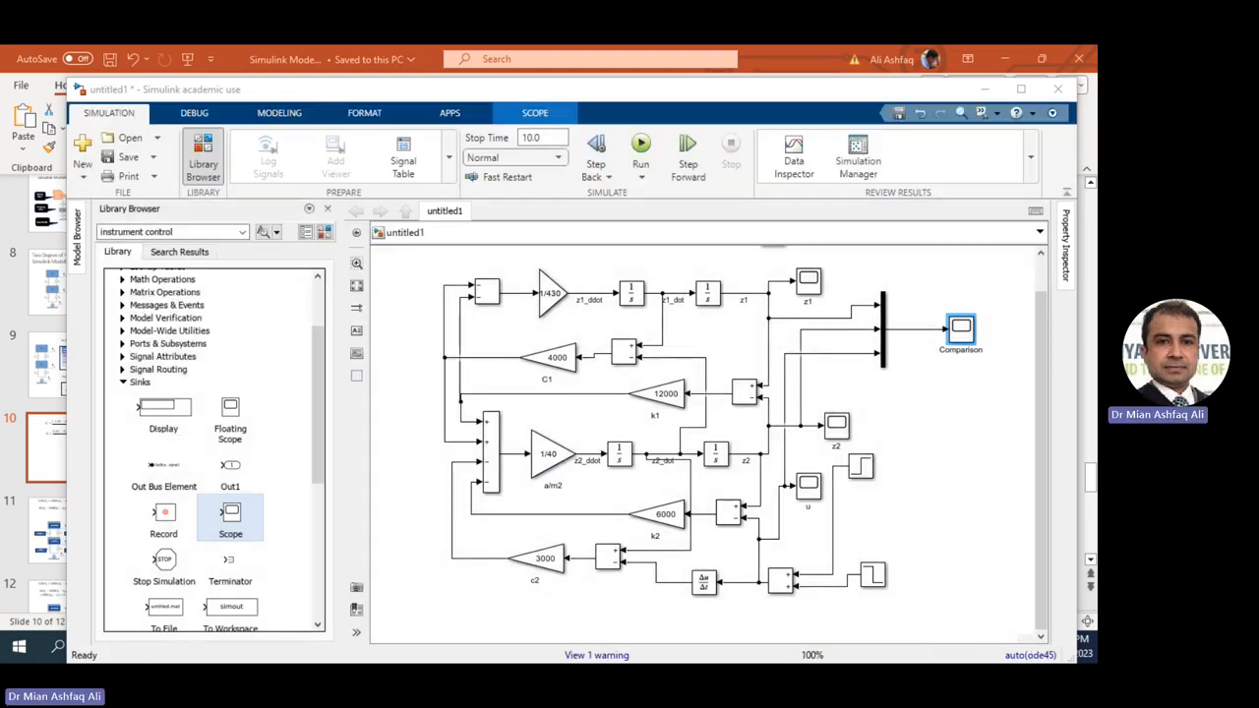
double_click(961, 330)
drag(188, 246, 515, 162)
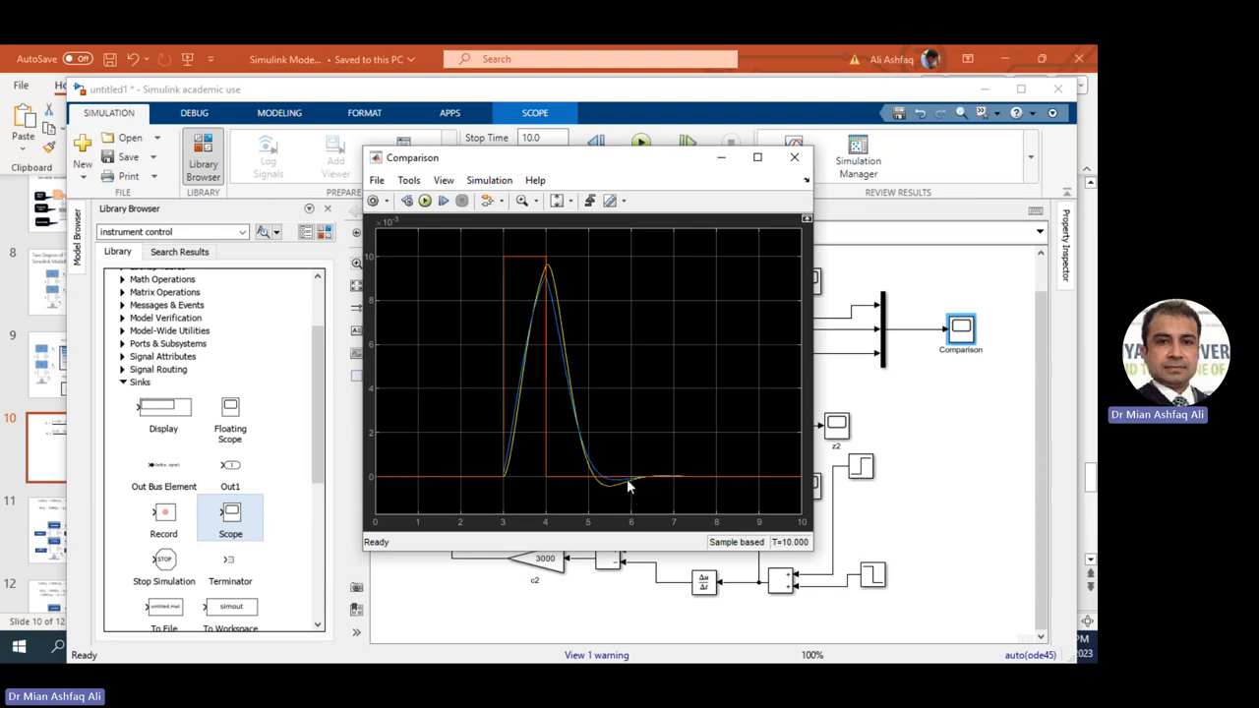
drag(624, 160, 409, 188)
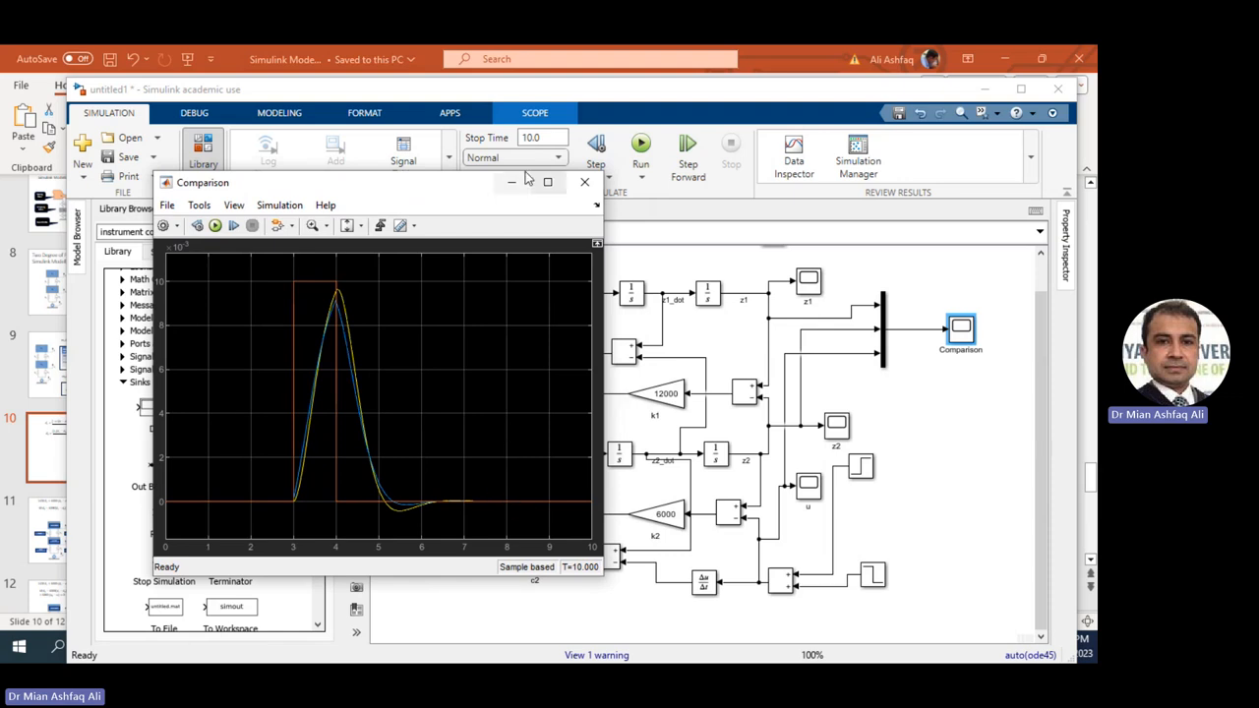
drag(445, 183, 0, 211)
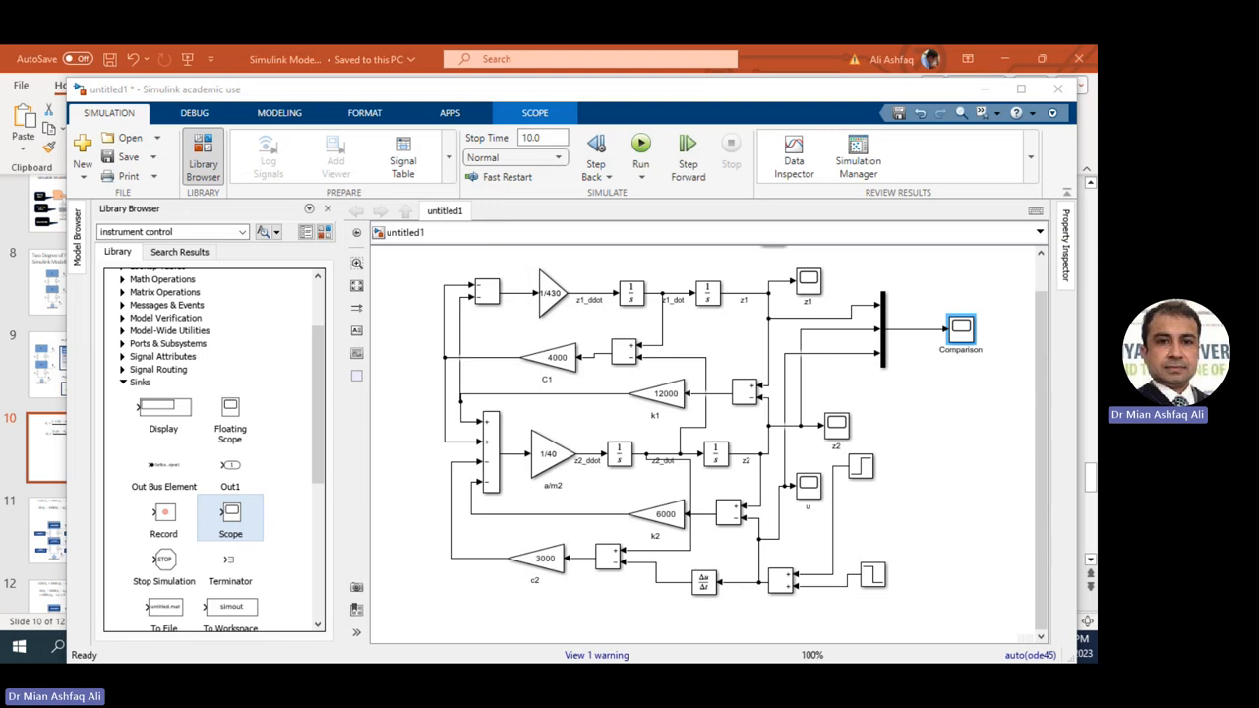
click(846, 343)
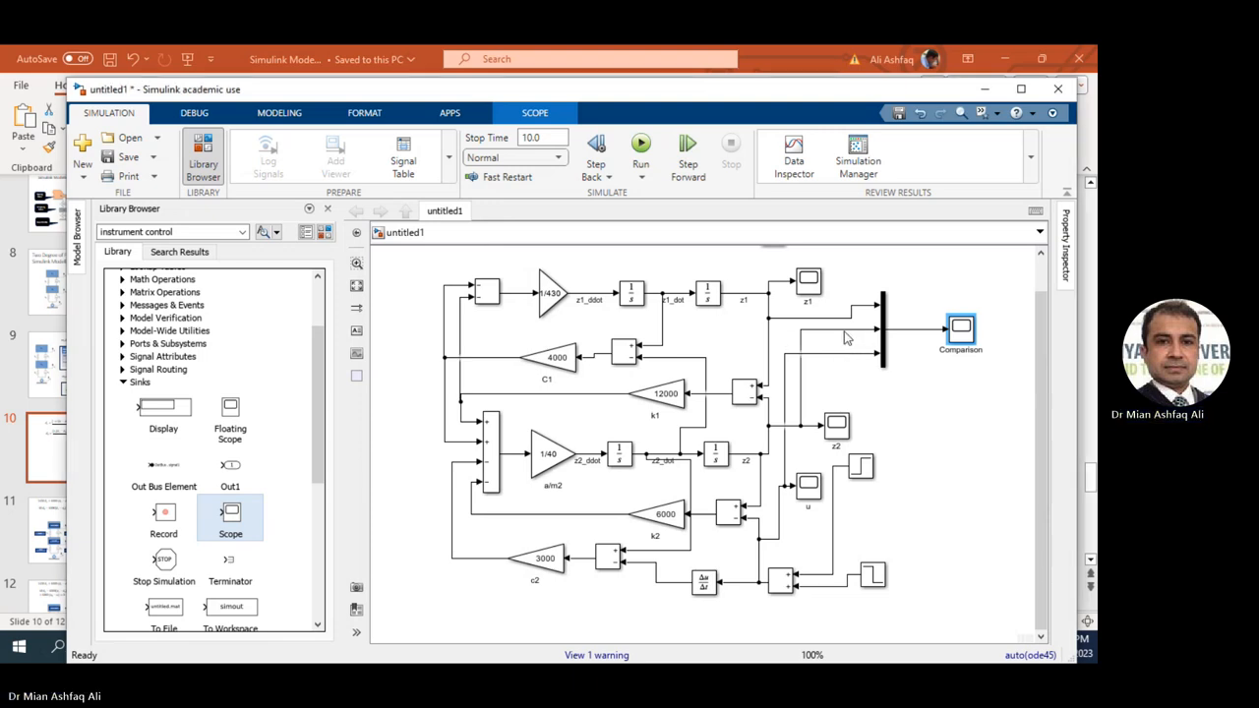
click(842, 342)
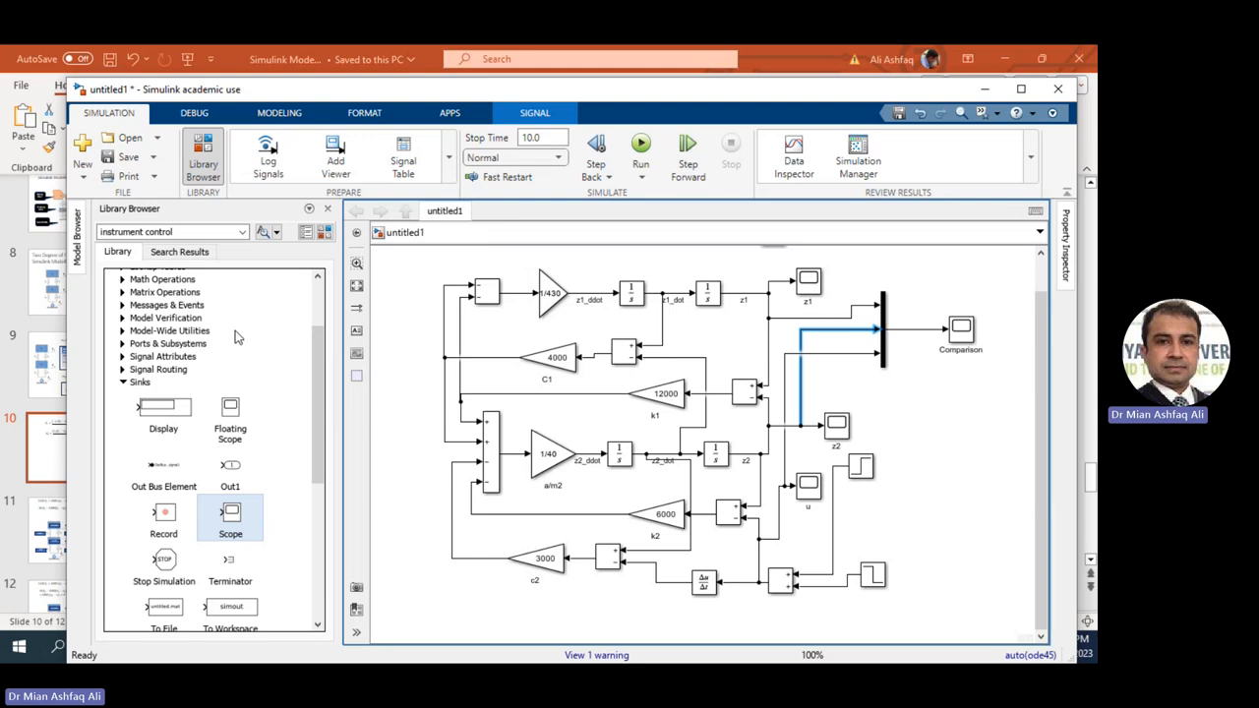
Switch to PowerPoint to review the equations of motion and system diagram on slide 11, then return to the Simulink model.
click(782, 71)
click(72, 548)
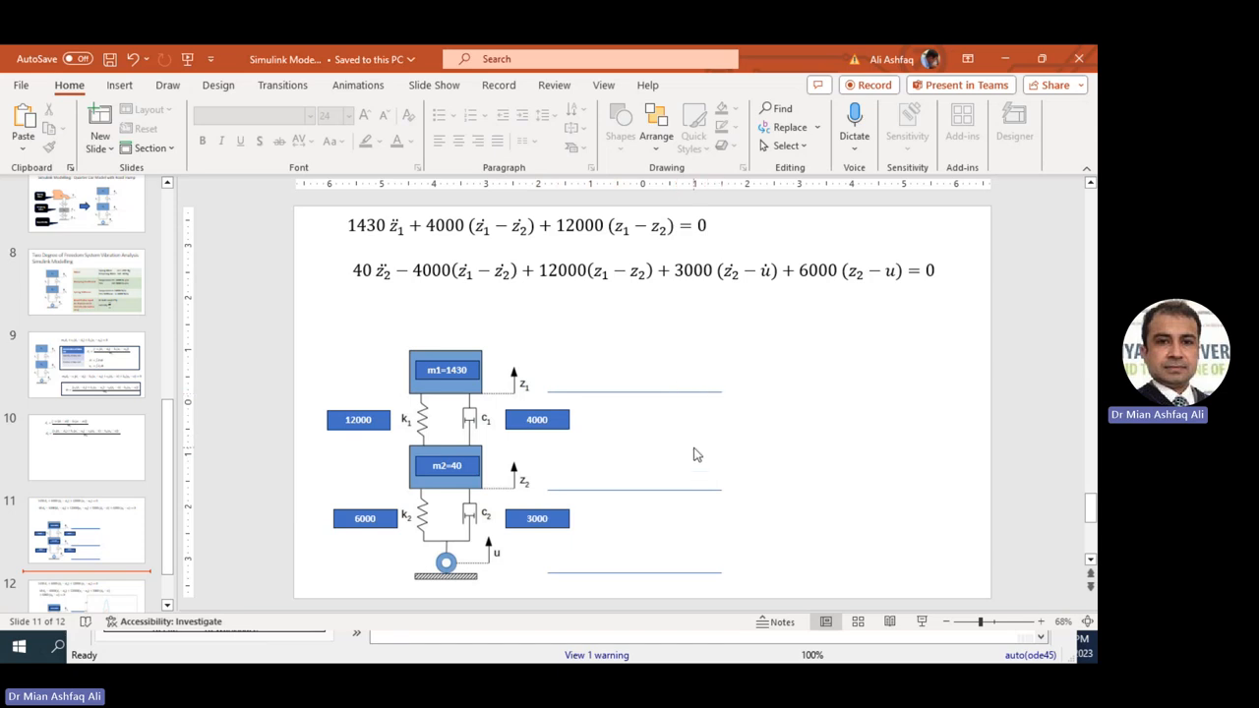
click(128, 90)
click(82, 91)
key(alt+Tab)
click(951, 432)
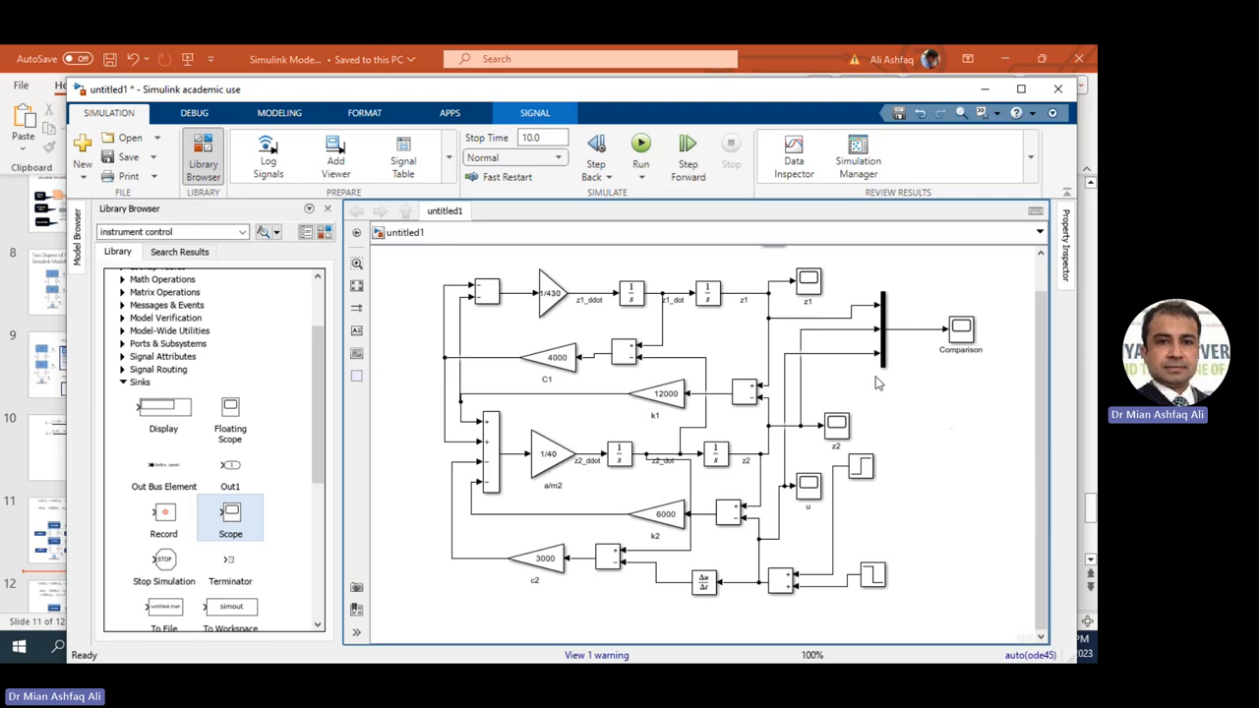
Display the Commonly Used Blocks library and copy the Add block before the 1/430 gain to the free space below the Mux.
click(860, 330)
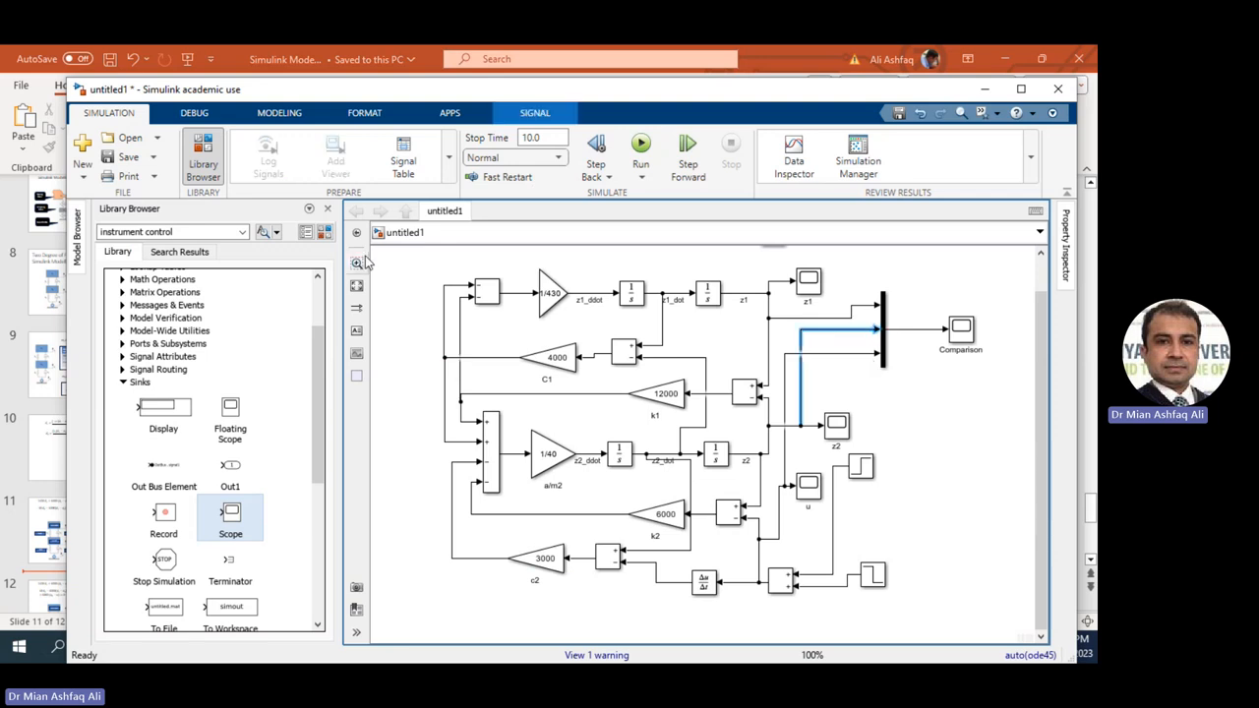
click(120, 381)
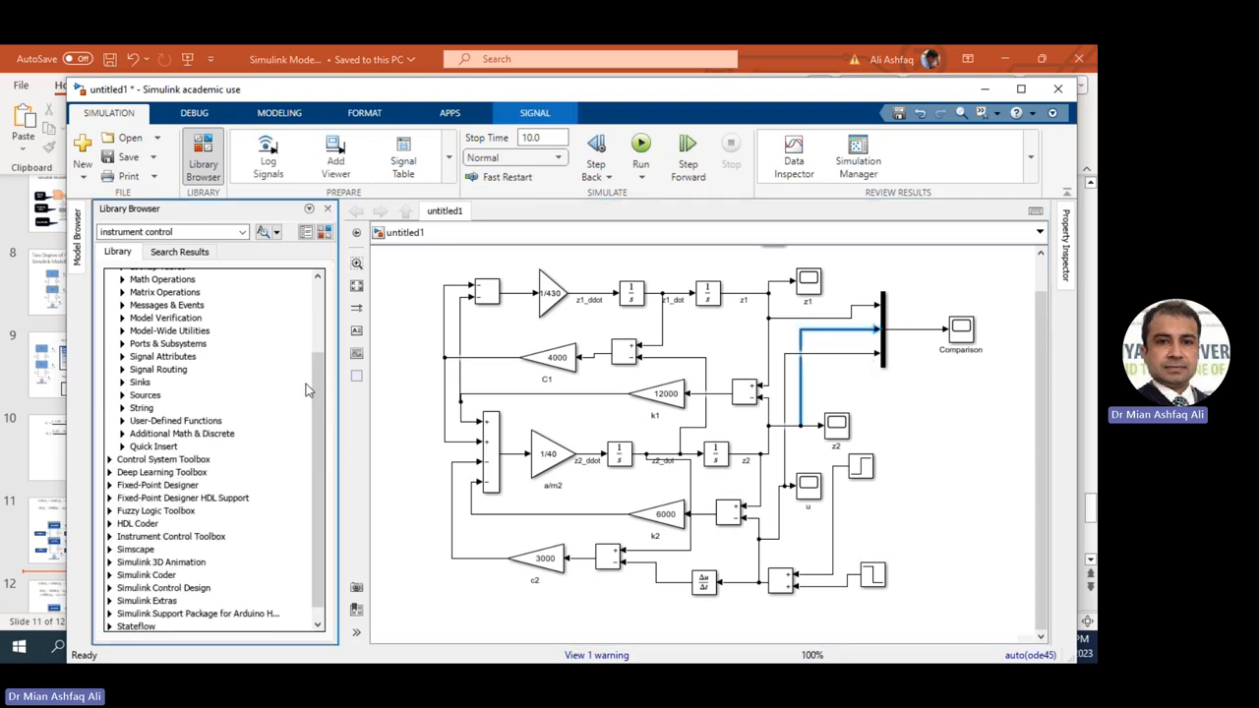
drag(311, 387, 329, 313)
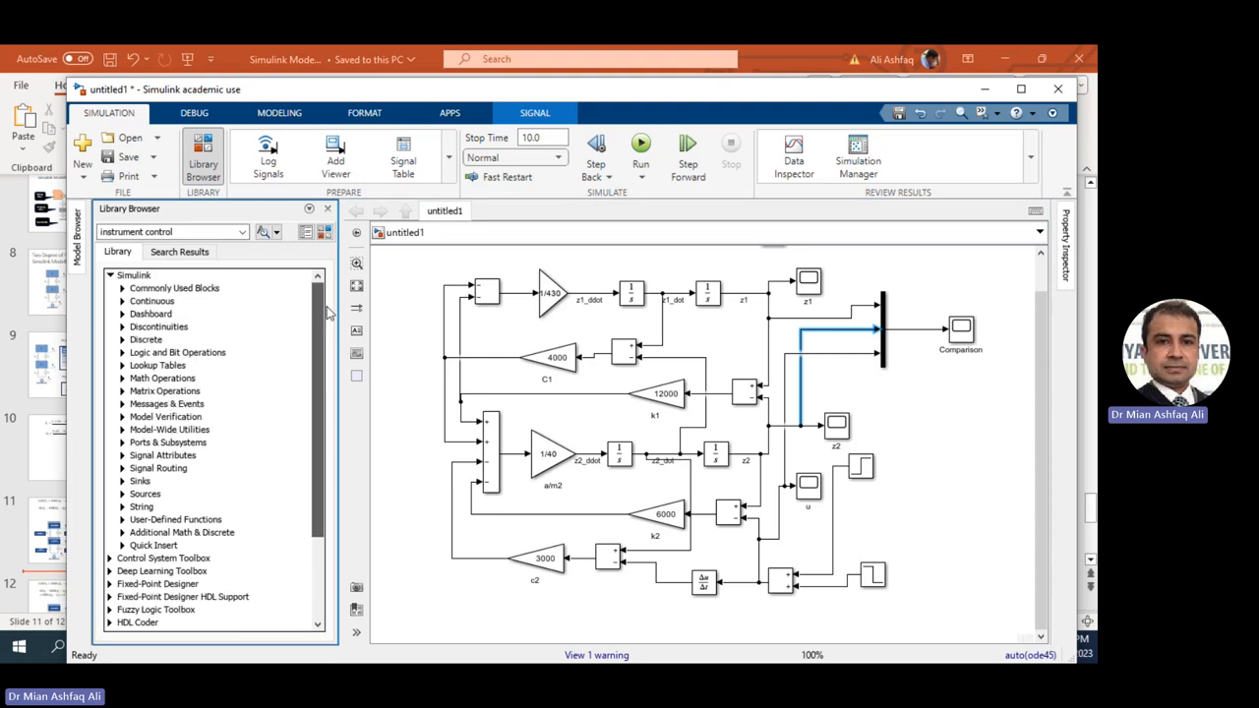
click(124, 288)
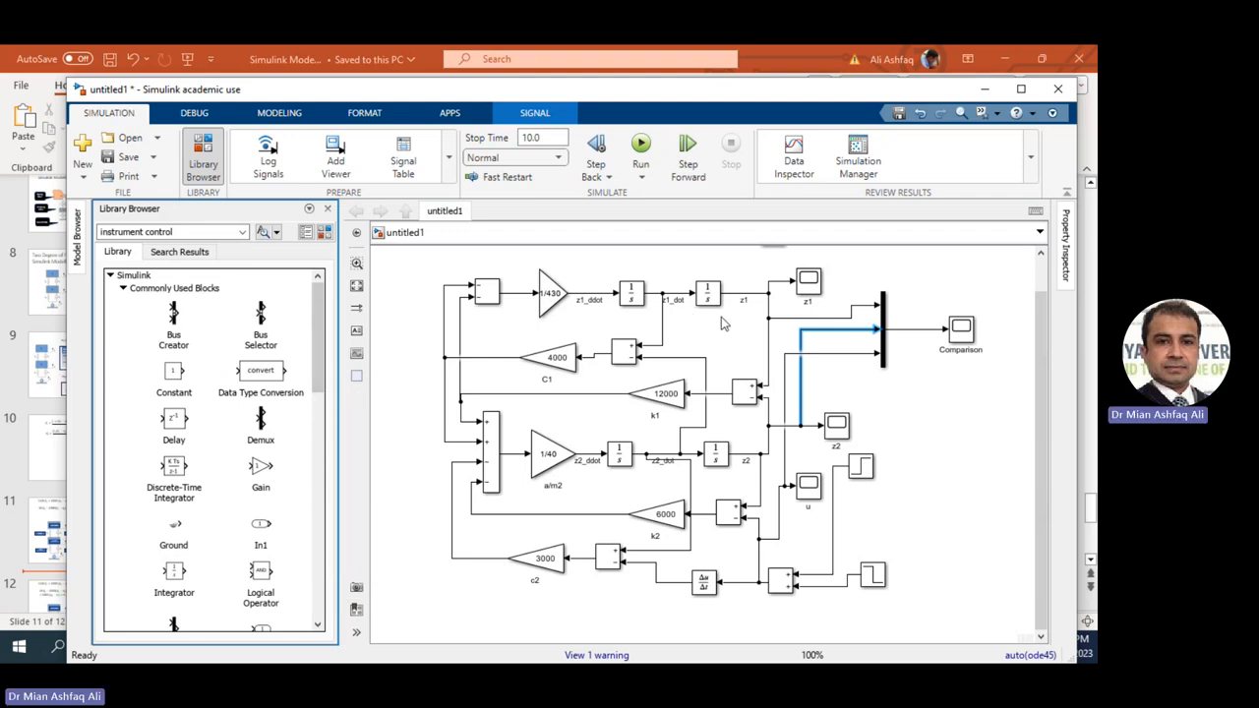
click(745, 391)
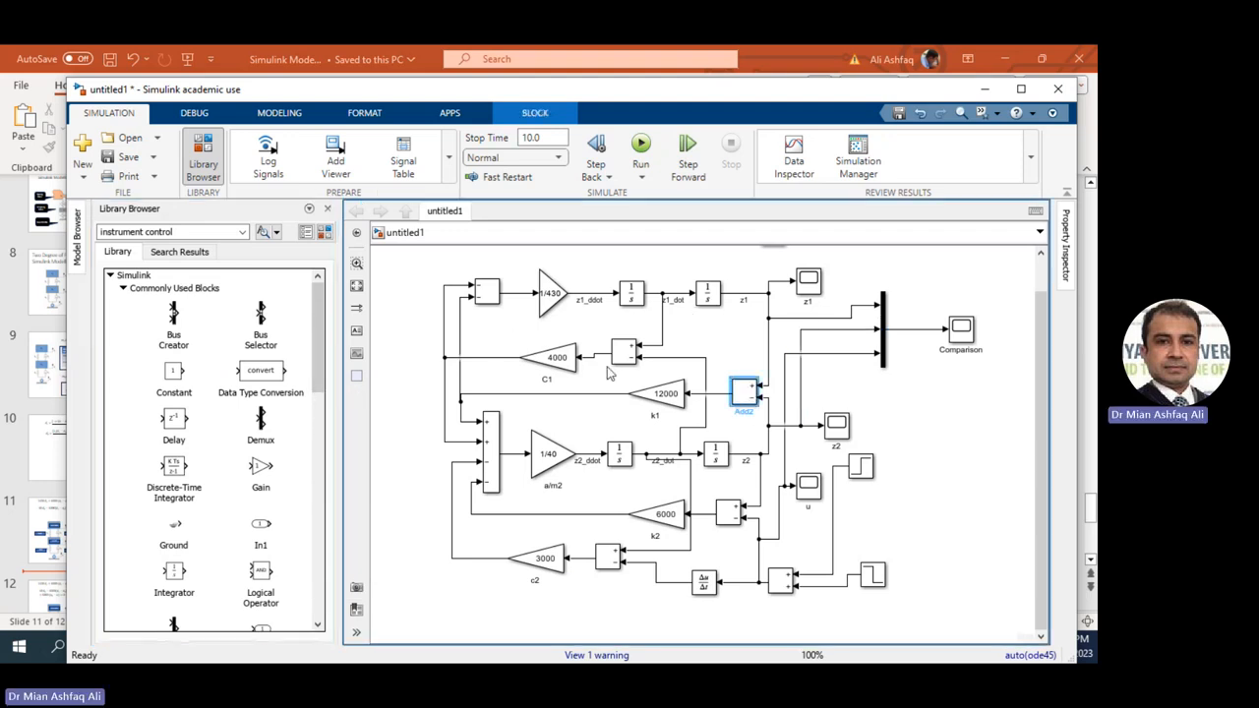
drag(491, 300, 854, 386)
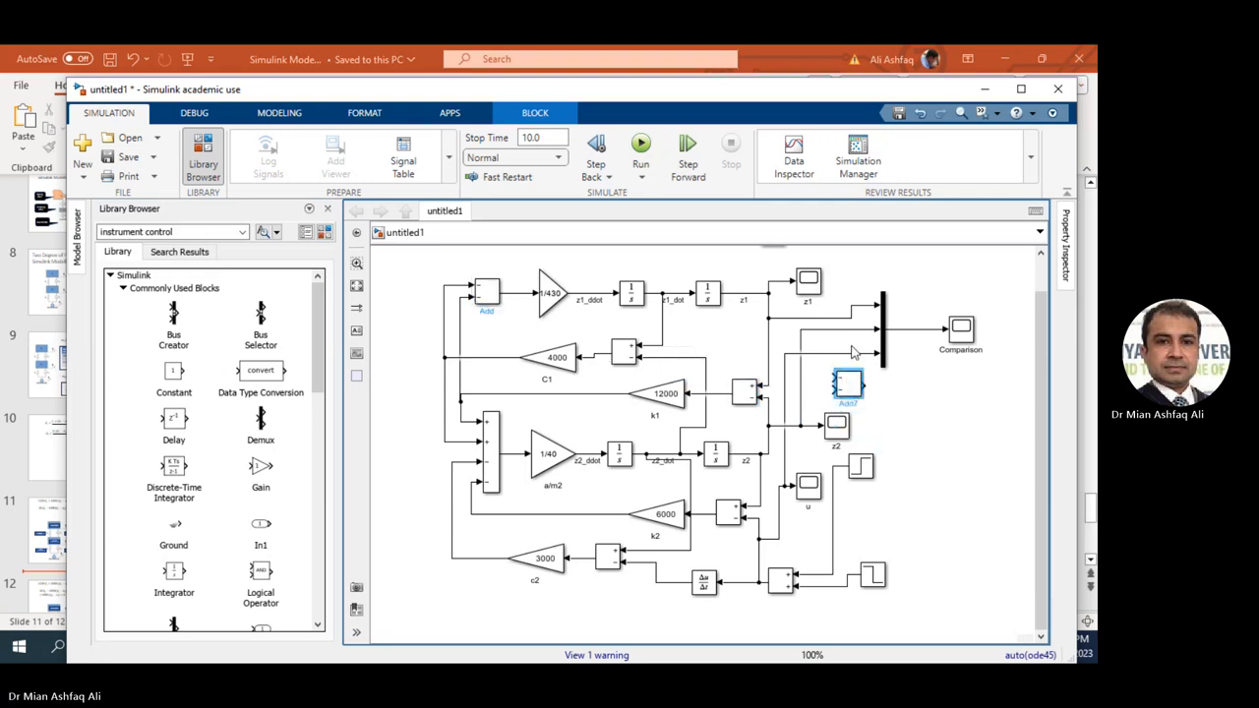
Remove the z2 branch from the Mux, feed z2 into the copied Add block's second input, and set its signs to ++.
click(847, 332)
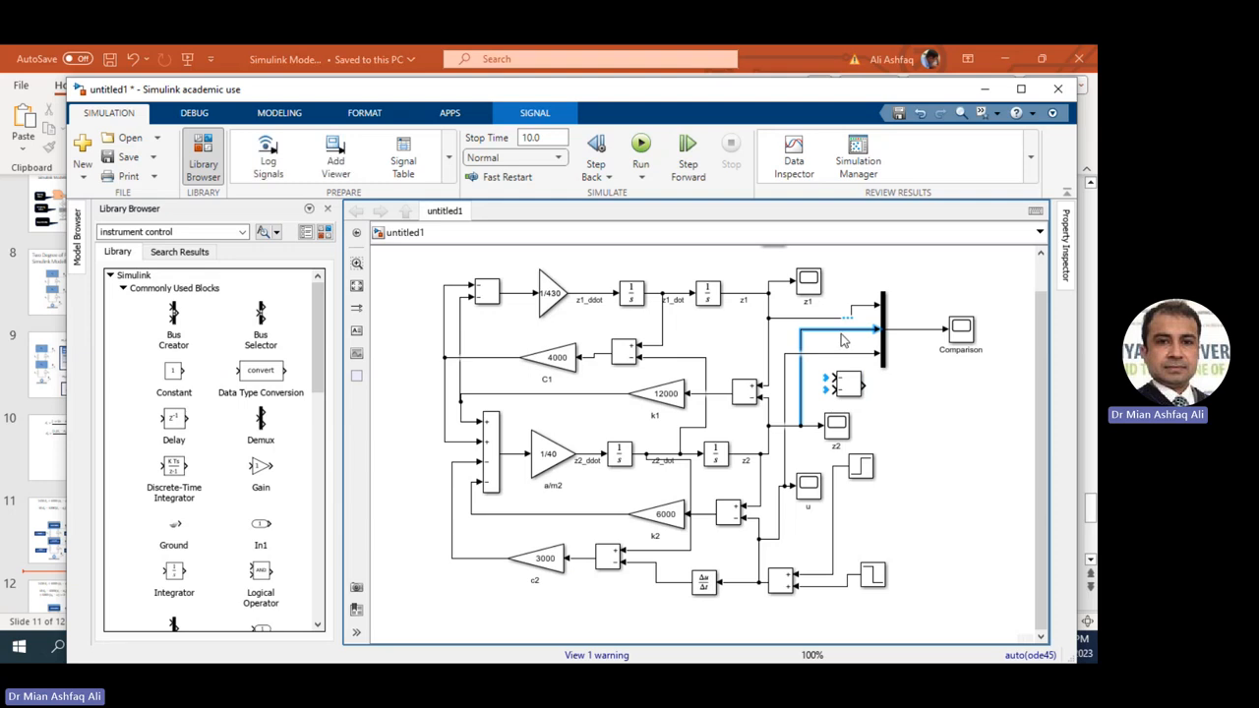
key(Delete)
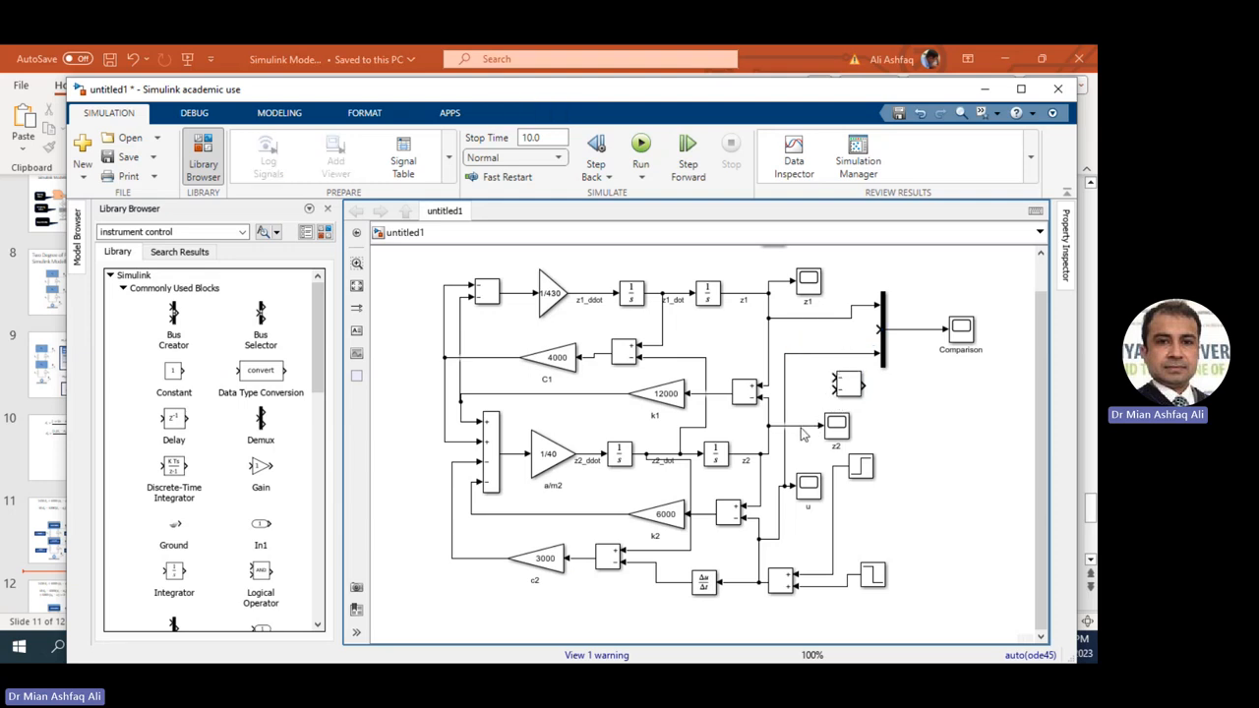
drag(801, 434, 834, 390)
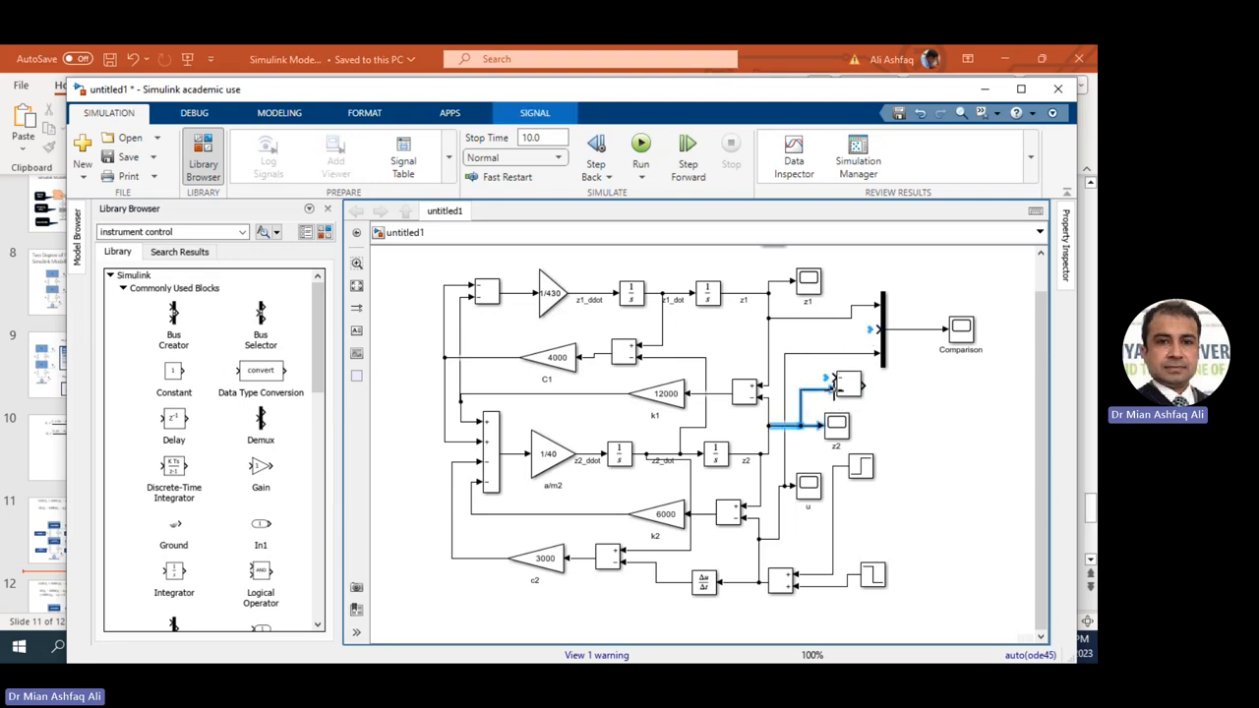
double_click(844, 385)
text(+)
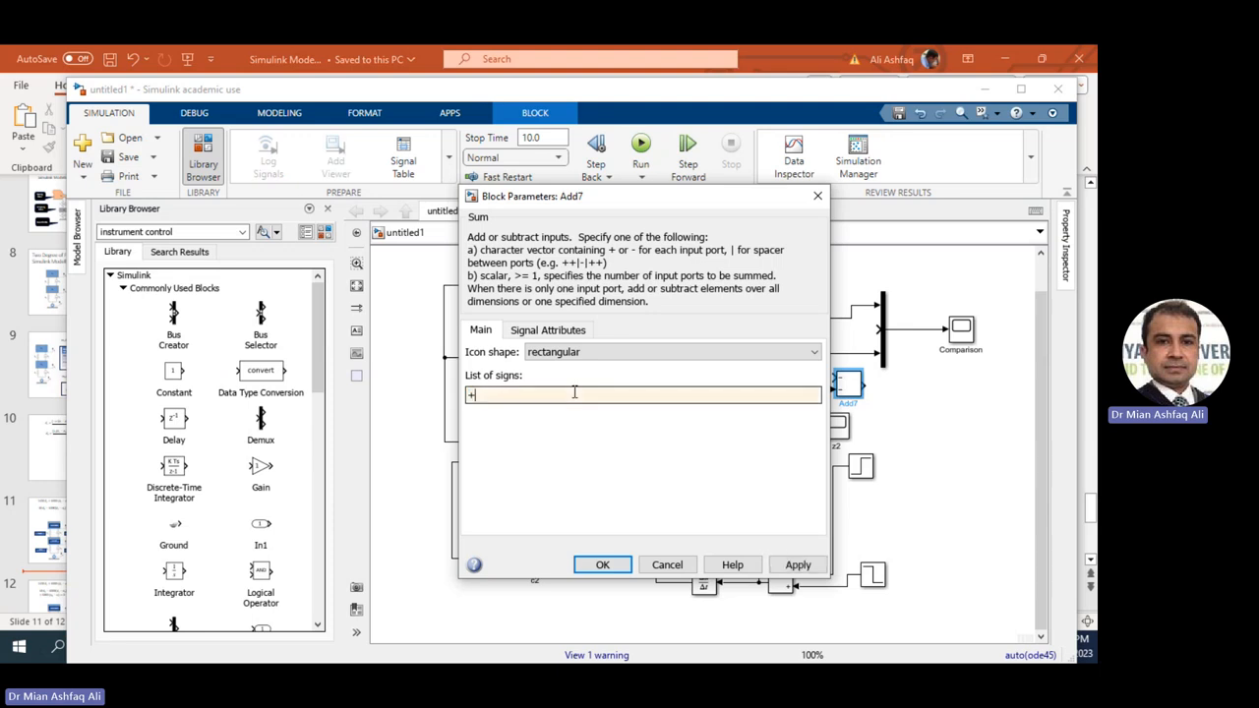
text(+)
key(Return)
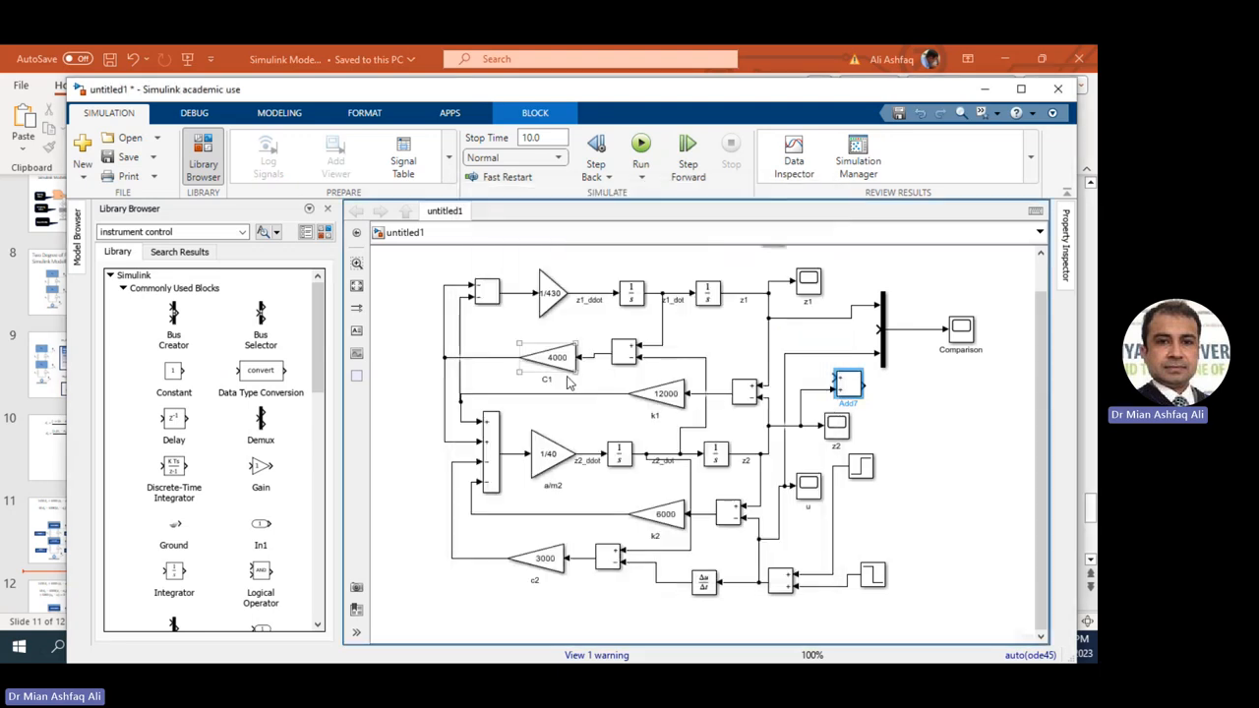
Add a Constant of 0.005 to the new Add block's first input and connect the sum to the Mux's second input.
drag(175, 374, 807, 377)
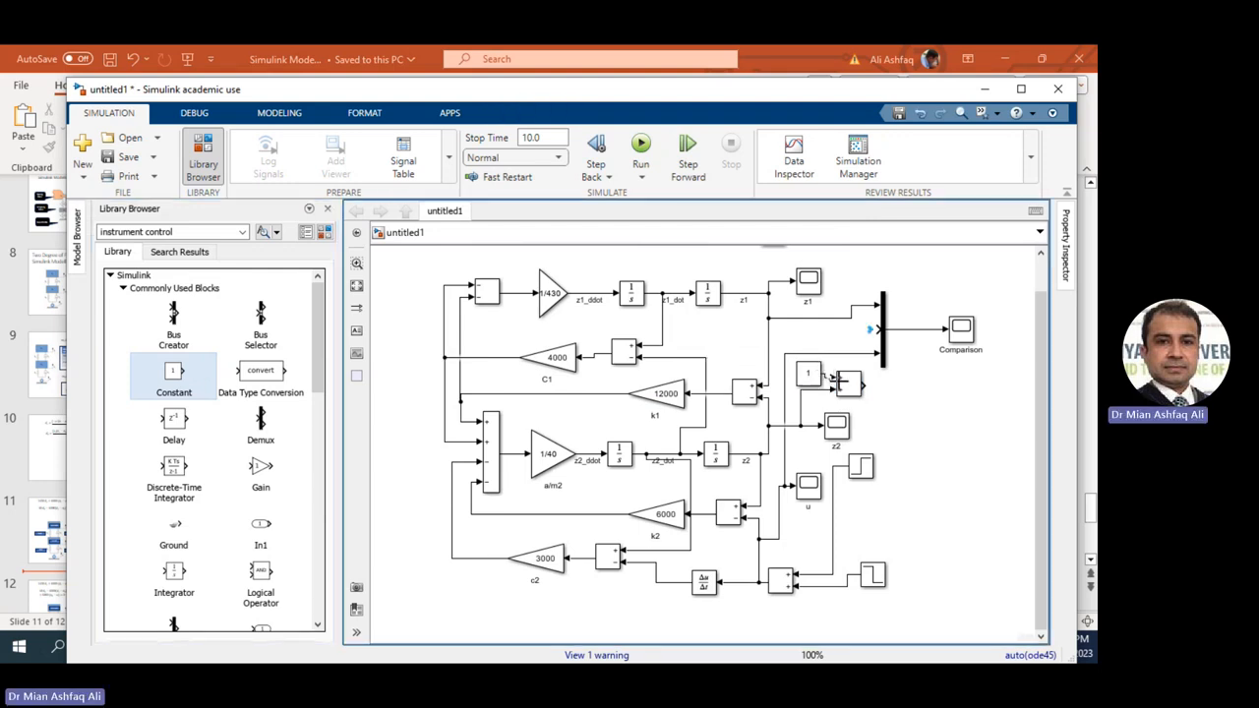
double_click(806, 375)
text(0.005)
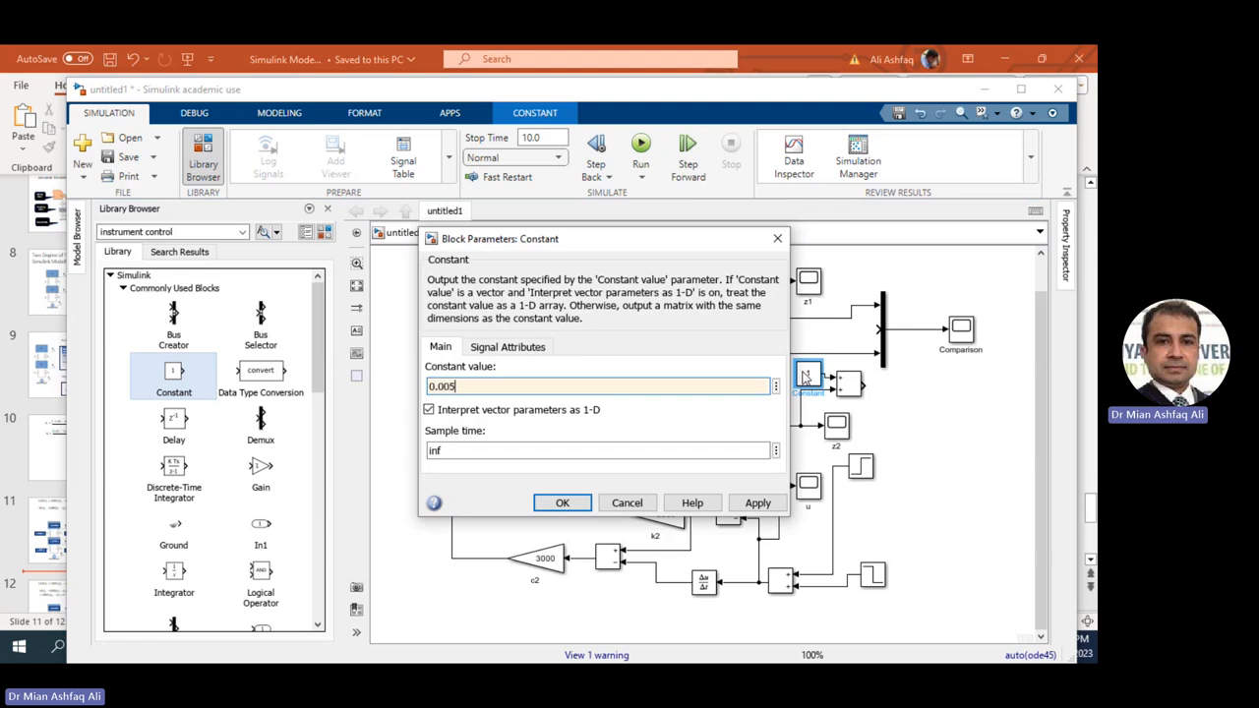
key(Return)
drag(865, 385, 876, 352)
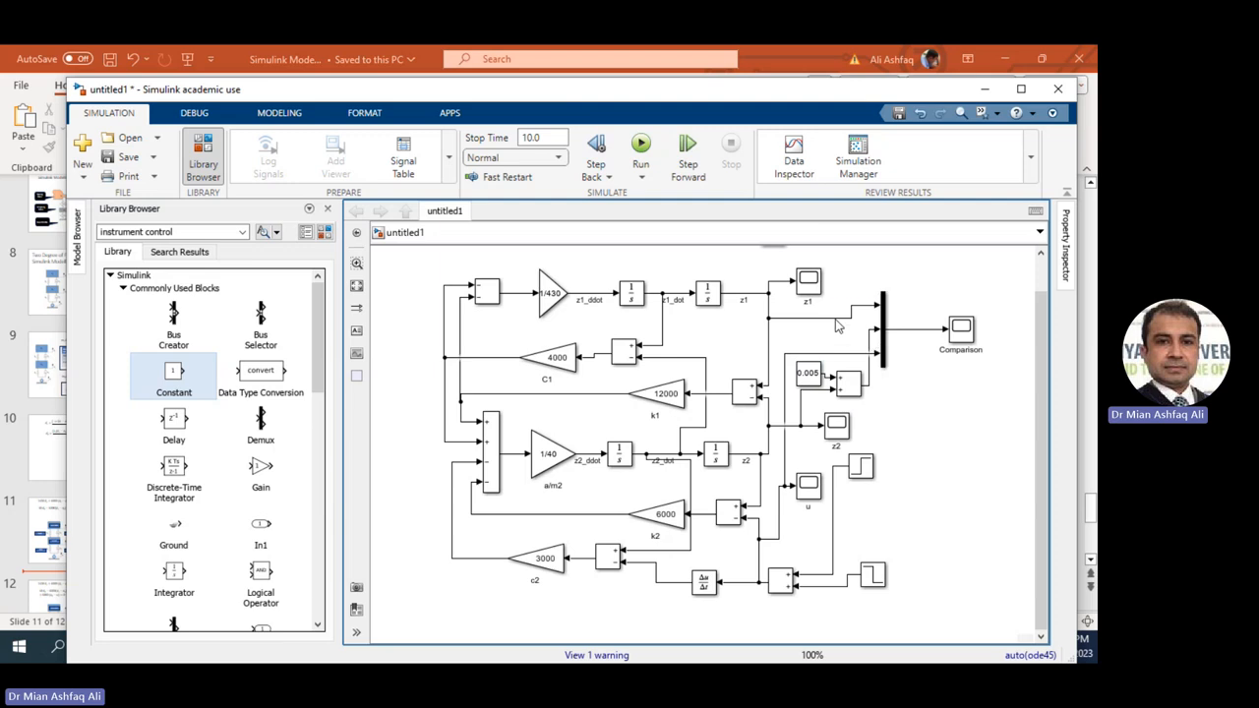
Remove the z1 branch to the Mux, copy the Constant and Add pair beneath the z1 scope, and connect its sum to the Mux's first input.
click(836, 327)
click(829, 372)
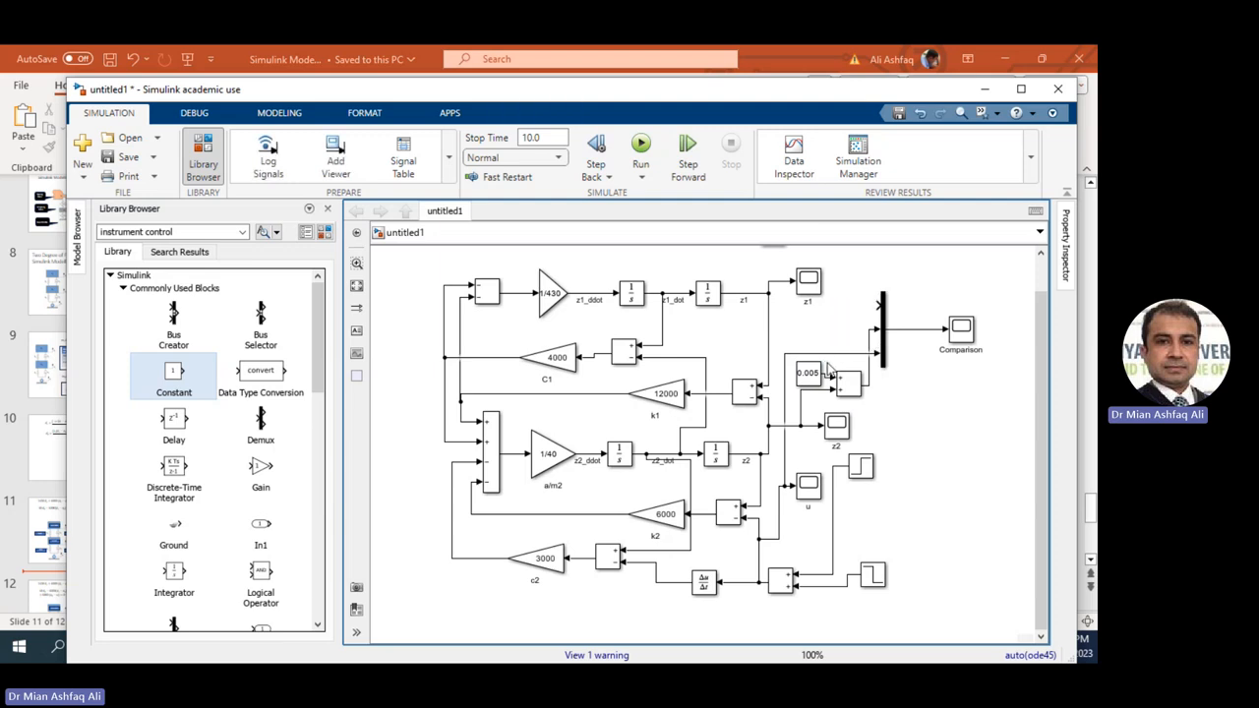
mouse_move(866, 360)
mouse_down()
mouse_move(793, 398)
mouse_move(819, 328)
mouse_move(807, 319)
mouse_move(877, 305)
mouse_up()
click(865, 299)
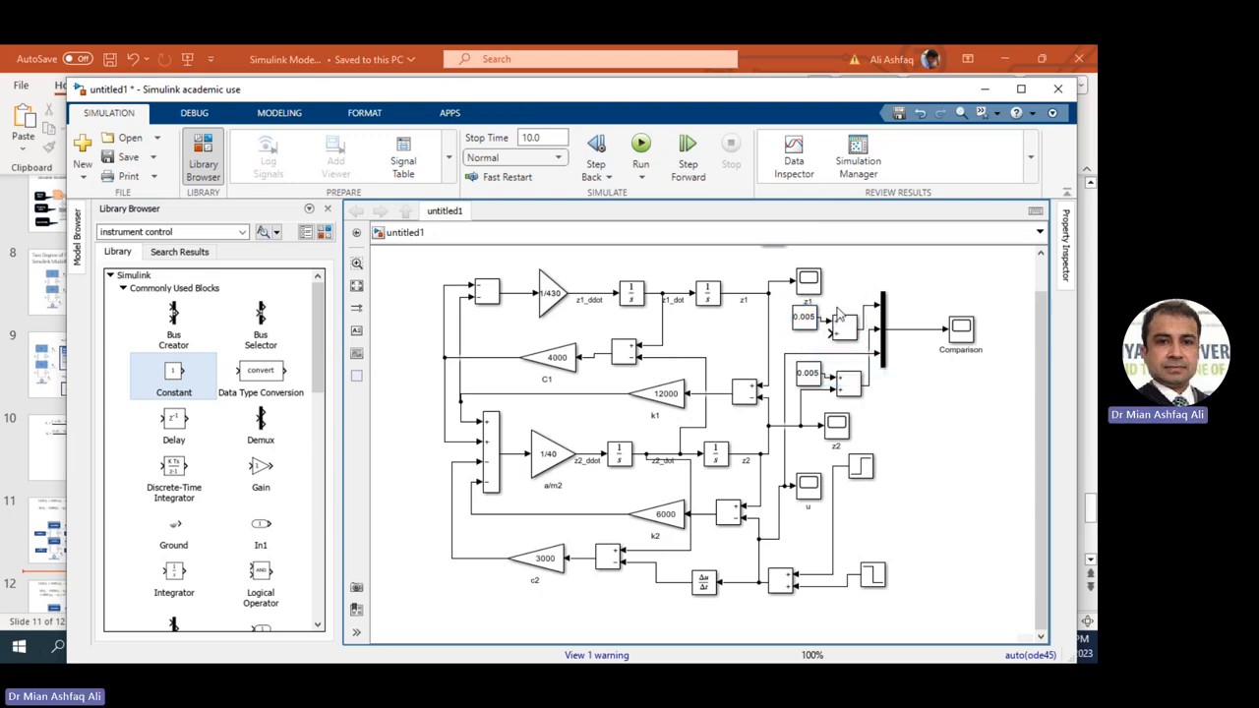
Set the copied Constant to 0.01 and feed z1 into the second input of its Add block.
double_click(804, 317)
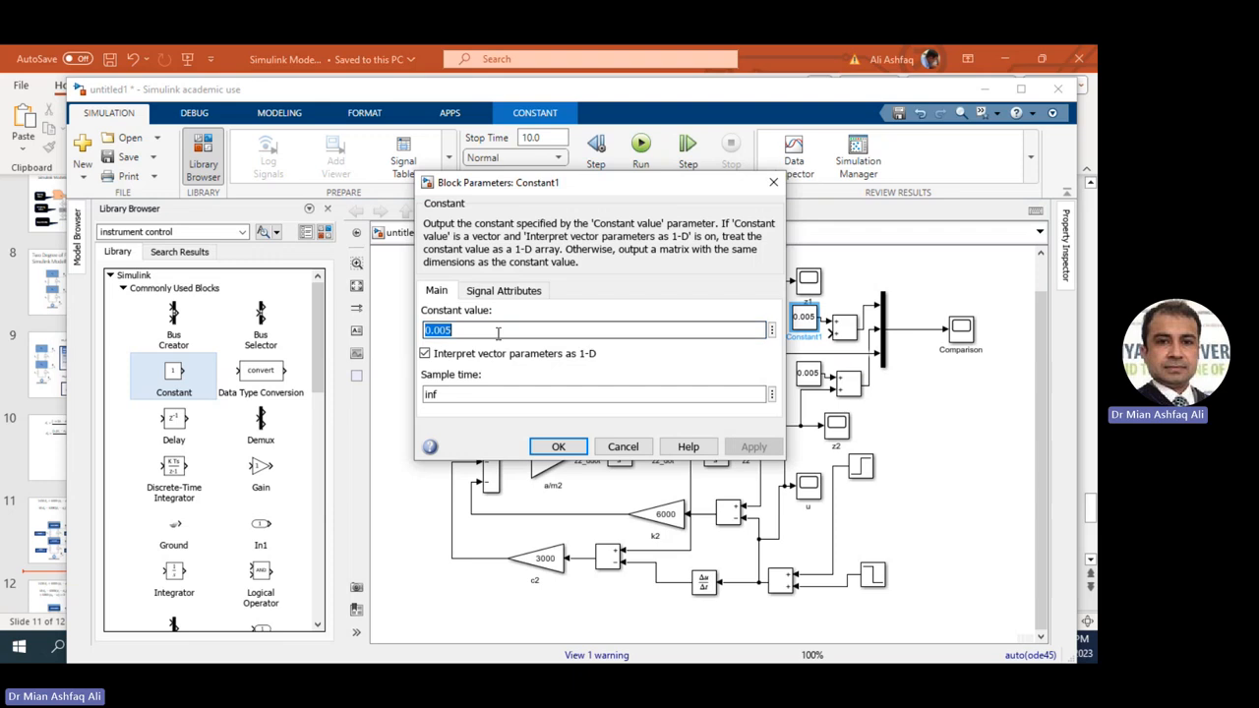
click(499, 333)
key(BackSpace)
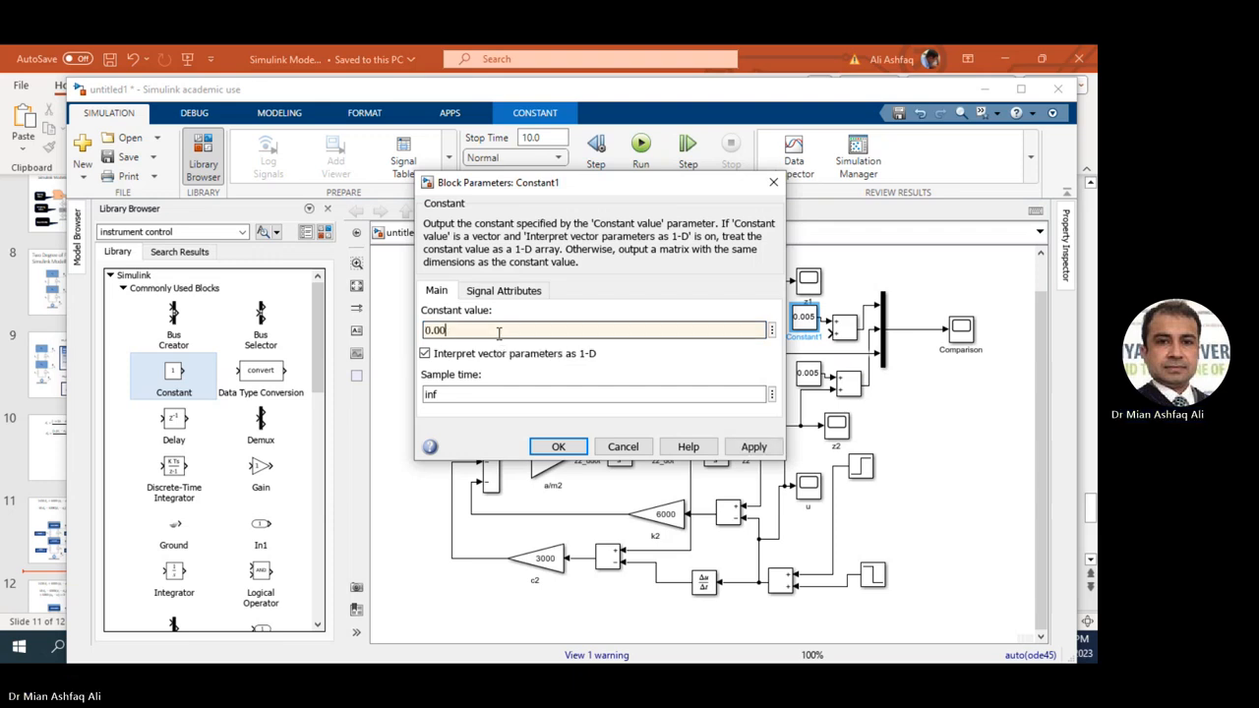
text(1)
key(Return)
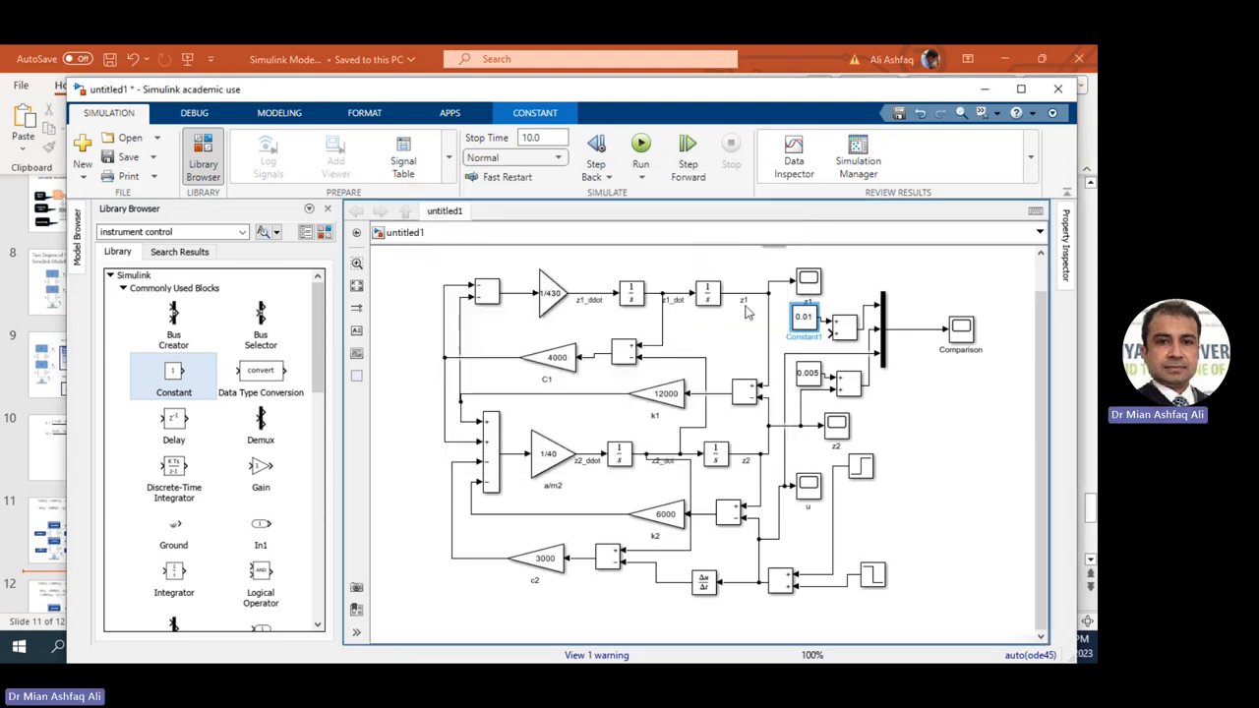
click(769, 307)
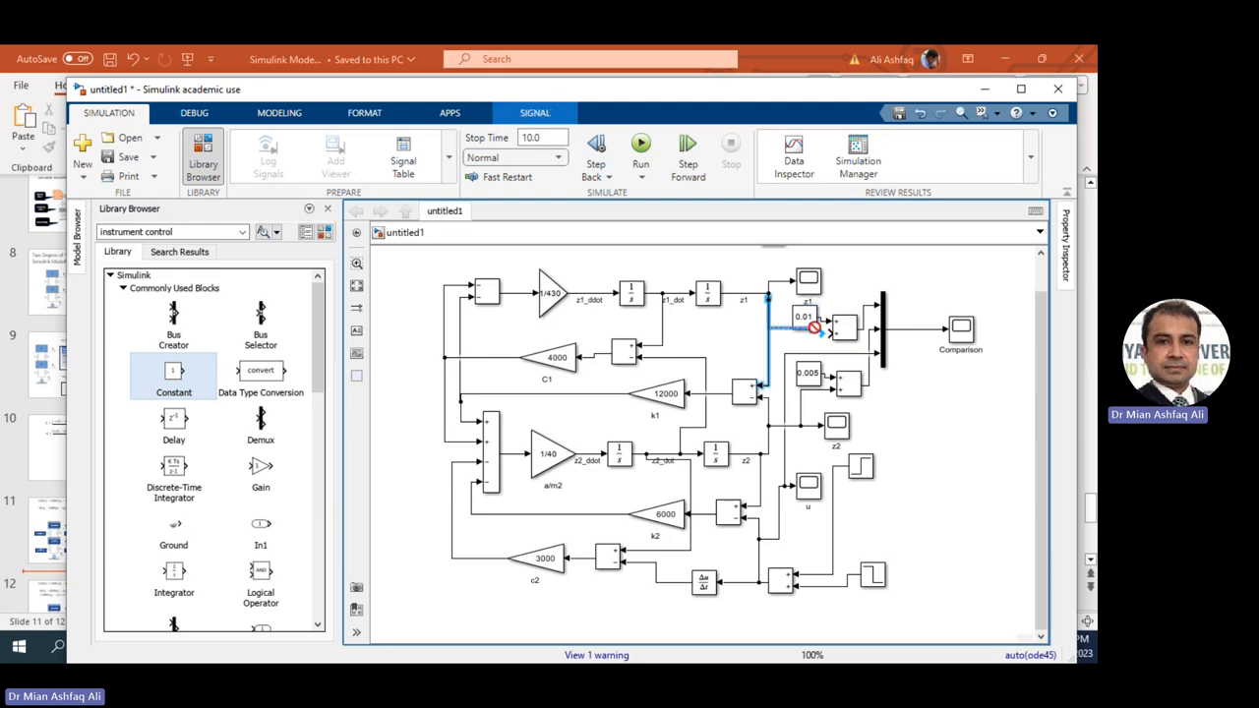
Run the simulation from the Comparison scope, examine the offset z1, z2 and u curves, and return to the model.
double_click(959, 332)
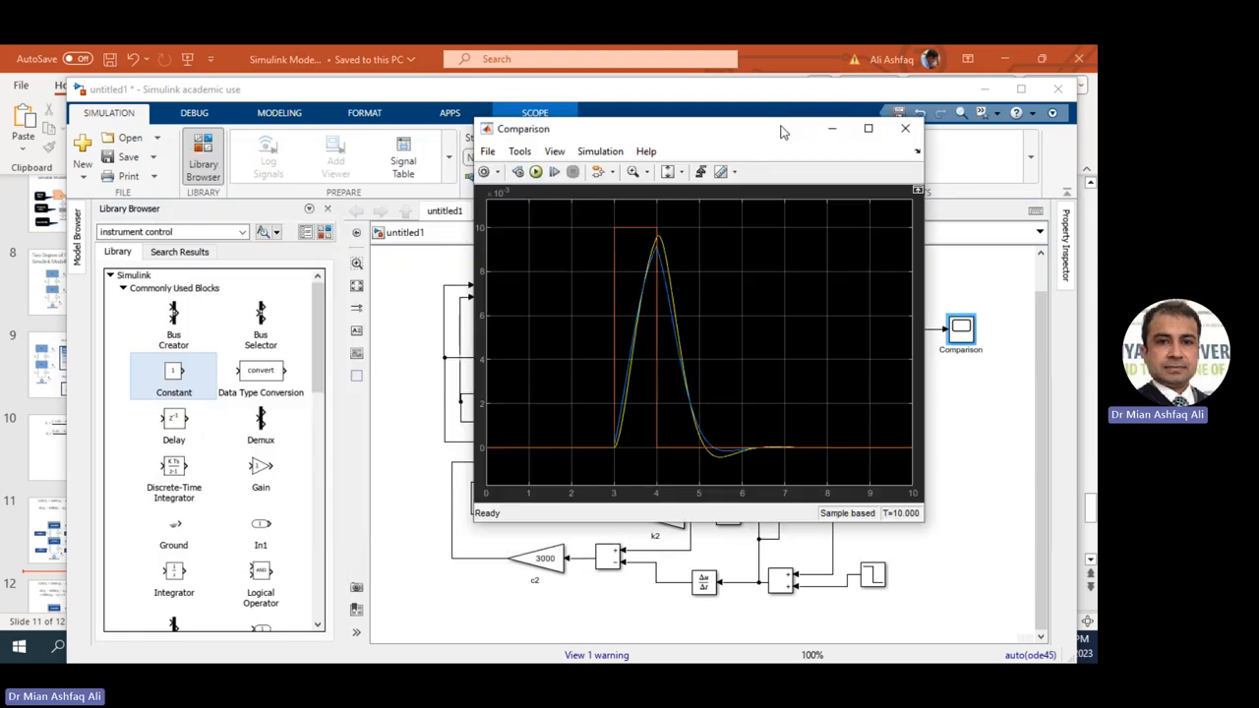
click(543, 168)
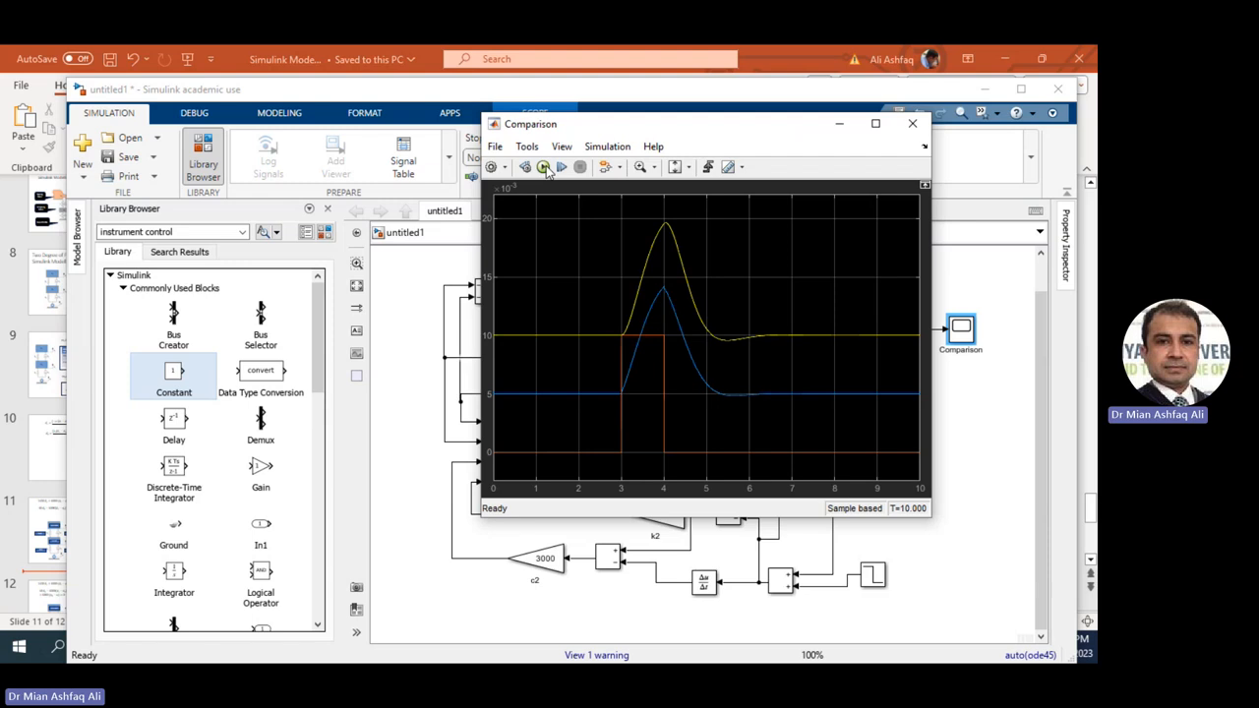
click(407, 272)
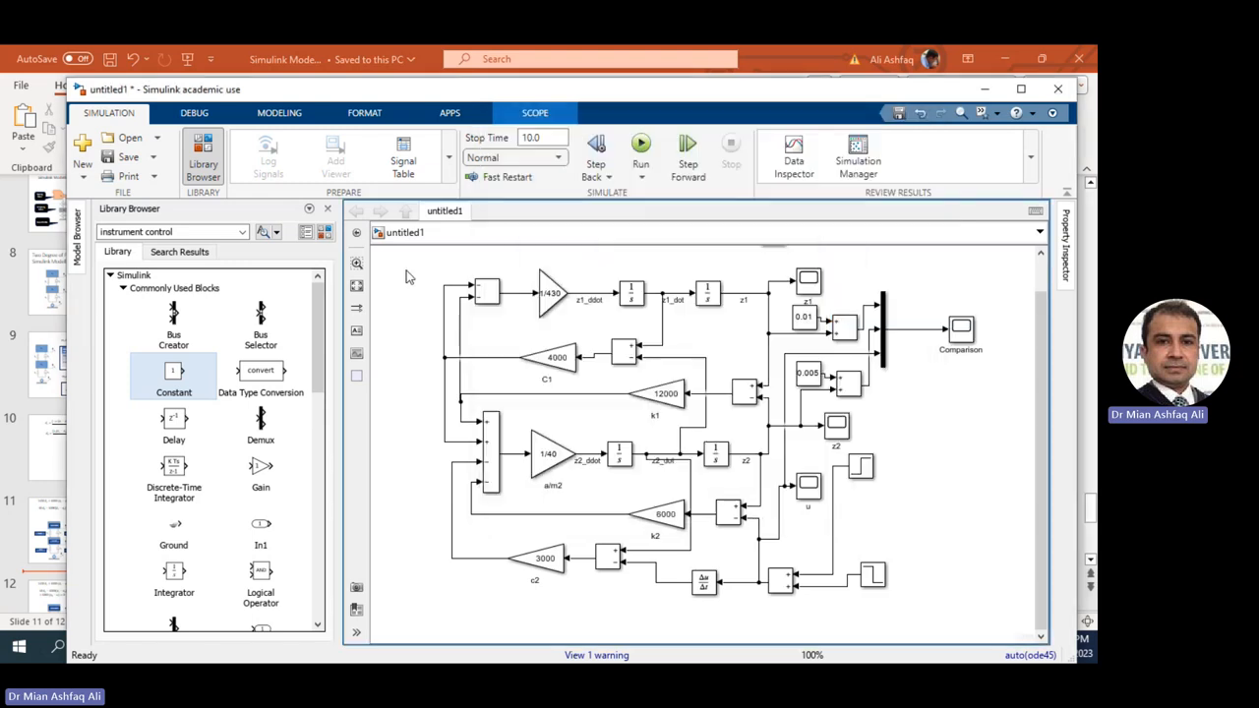
Review the block parameters of the 1/430 gain, the a/m2 gain and the Step1 source.
click(574, 364)
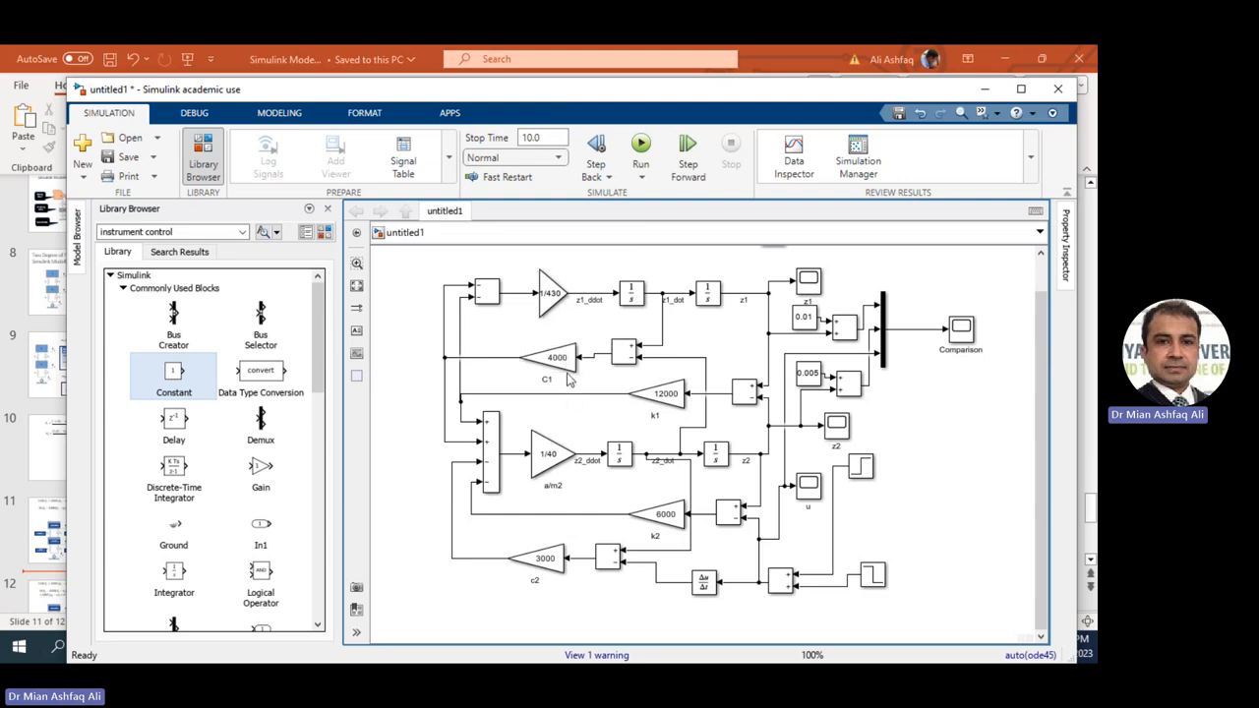
click(810, 314)
click(554, 300)
double_click(554, 300)
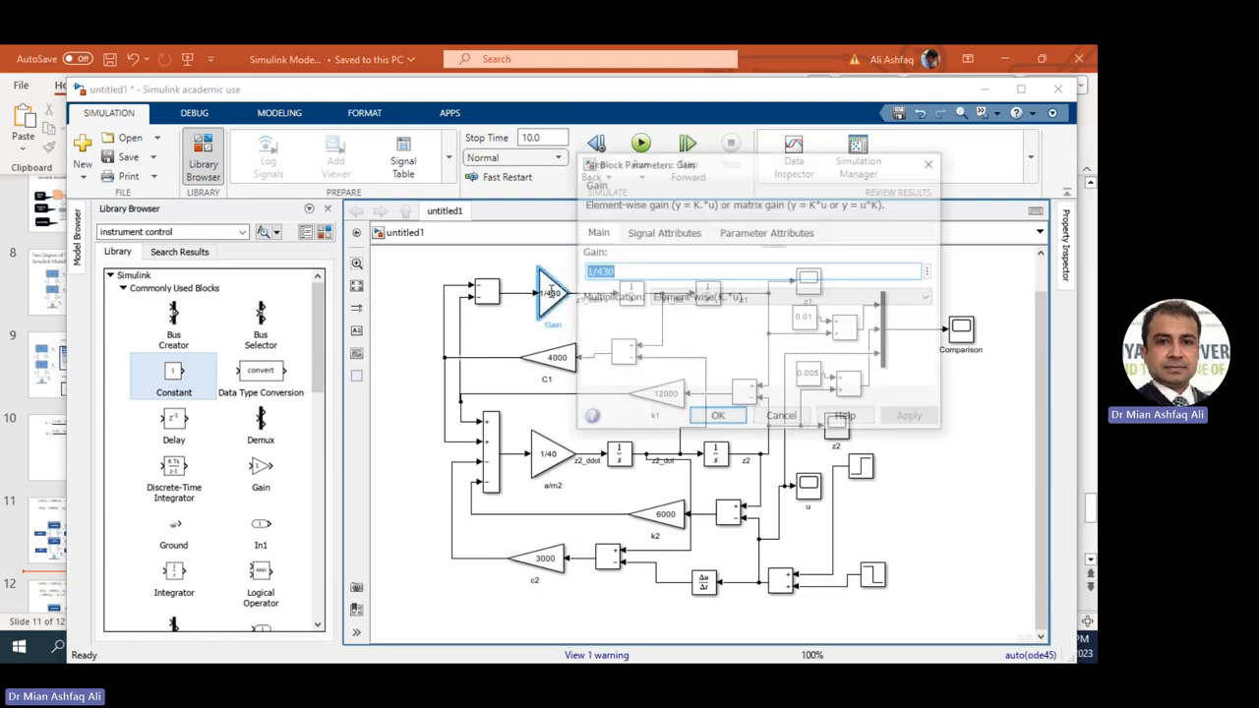
click(717, 416)
double_click(551, 454)
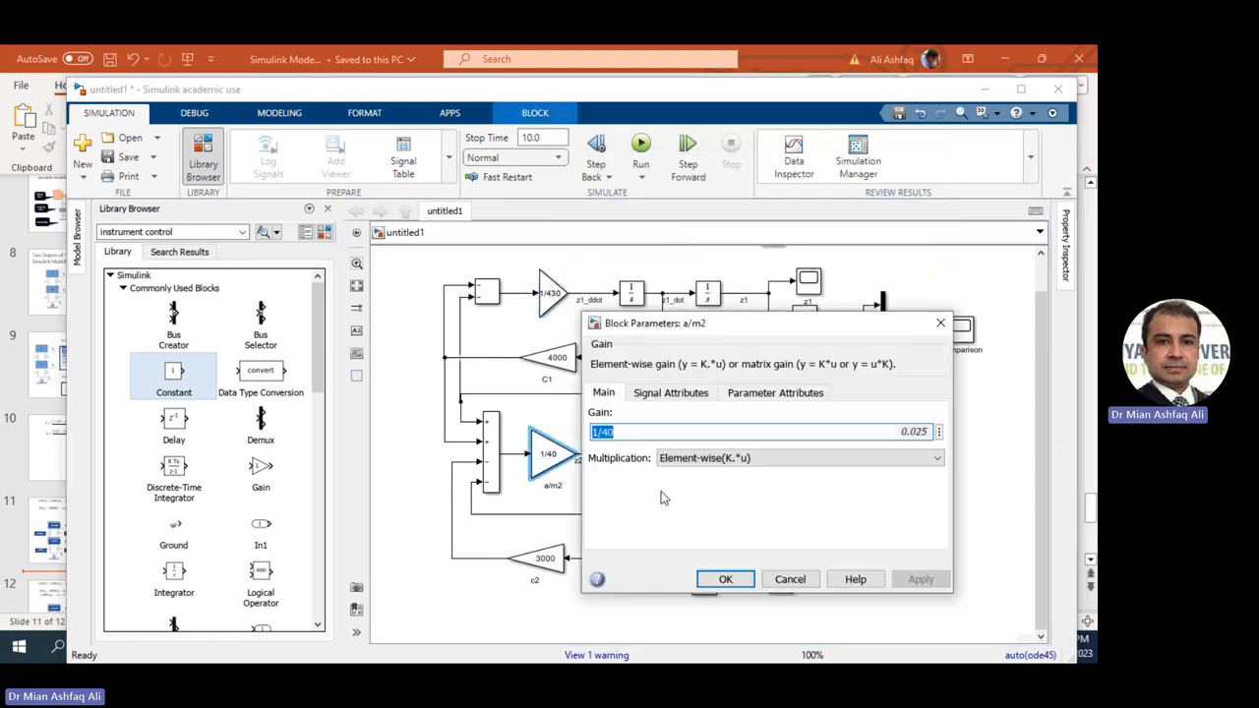
click(720, 579)
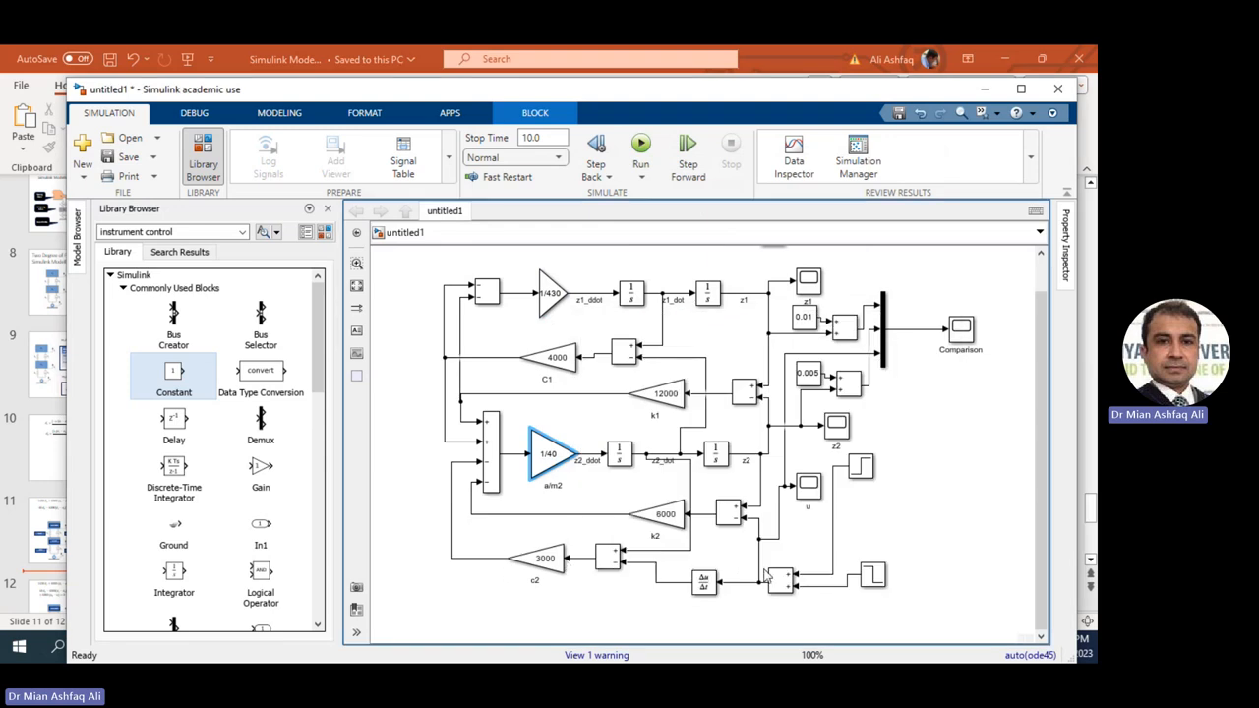
double_click(861, 468)
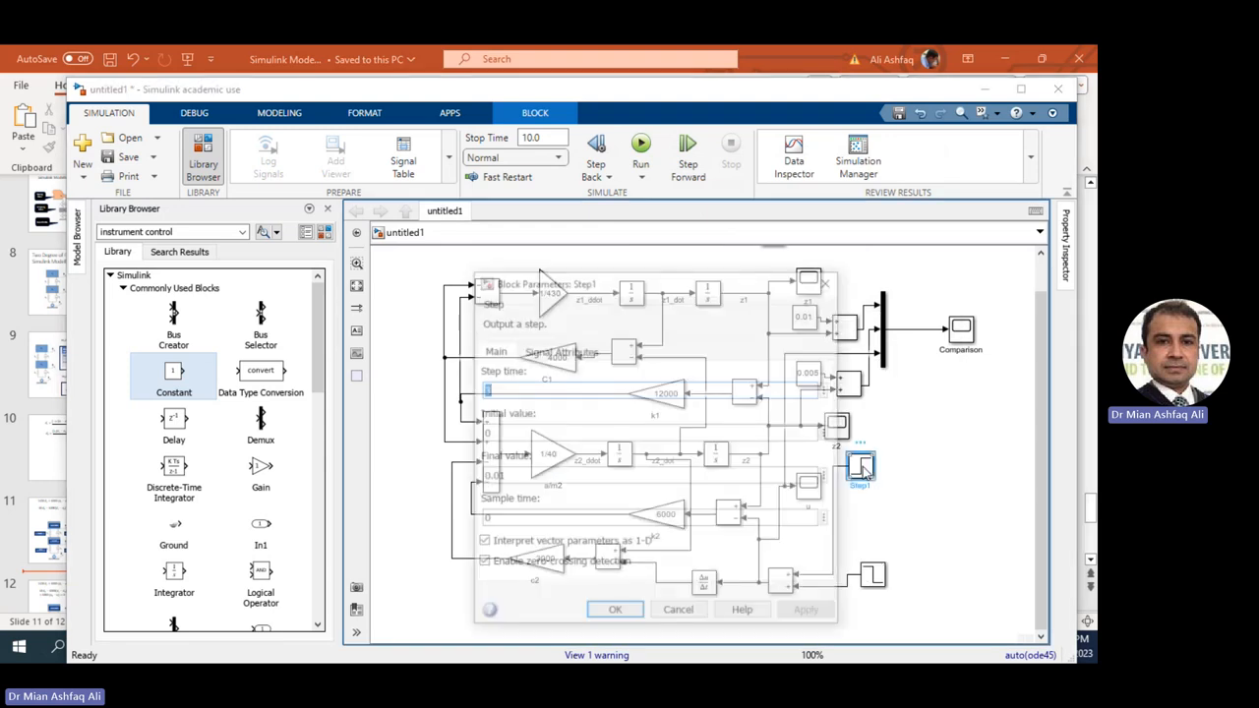
click(609, 612)
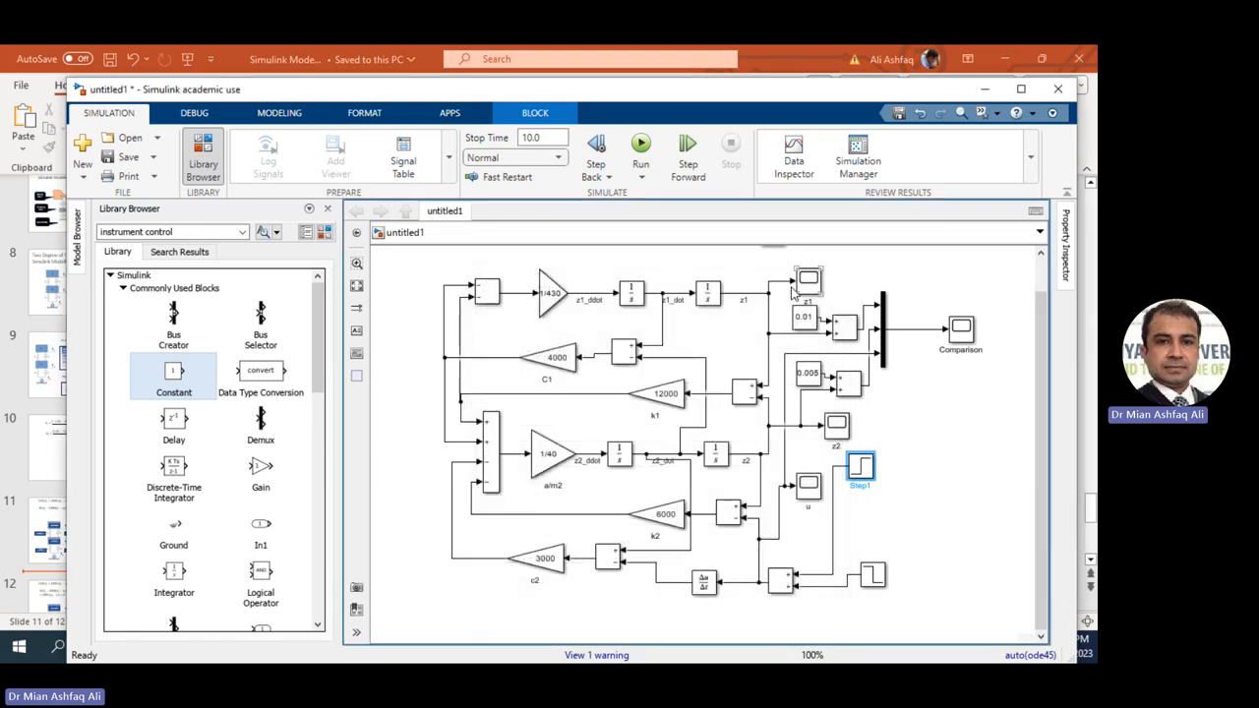
Reopen the Comparison scope and switch to slide 12 in PowerPoint to compare its curves with the reference plot.
double_click(961, 330)
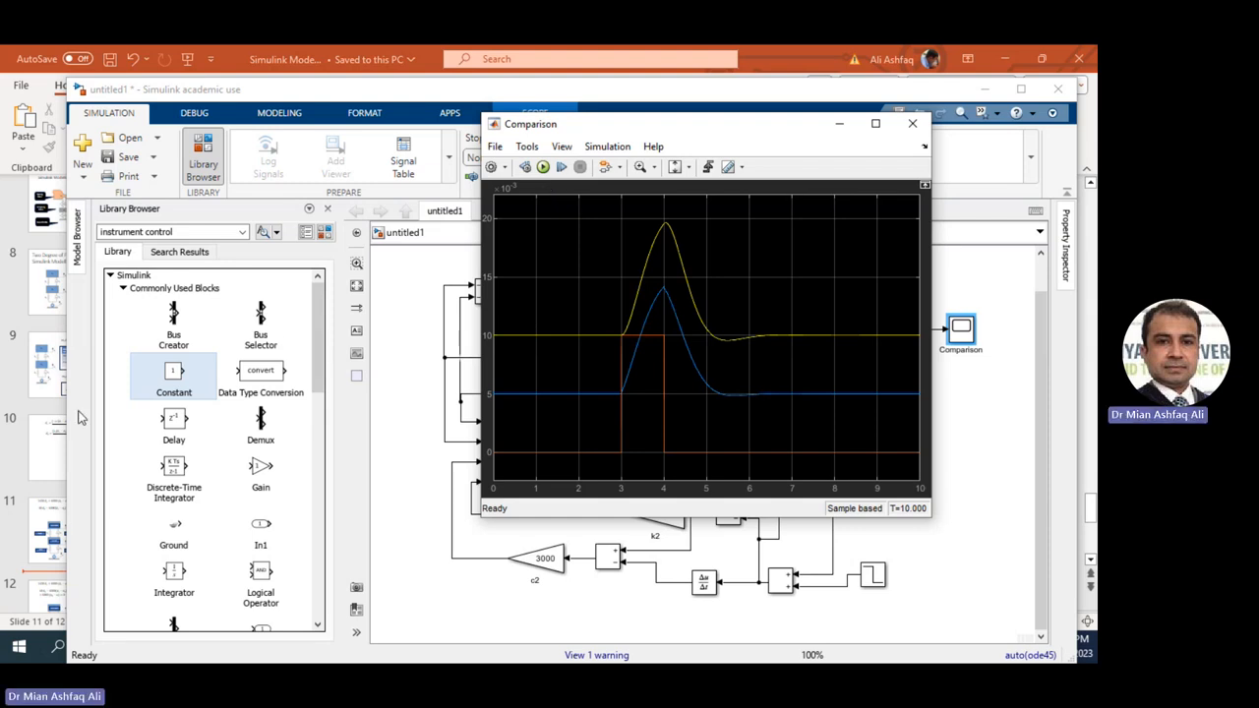
click(52, 448)
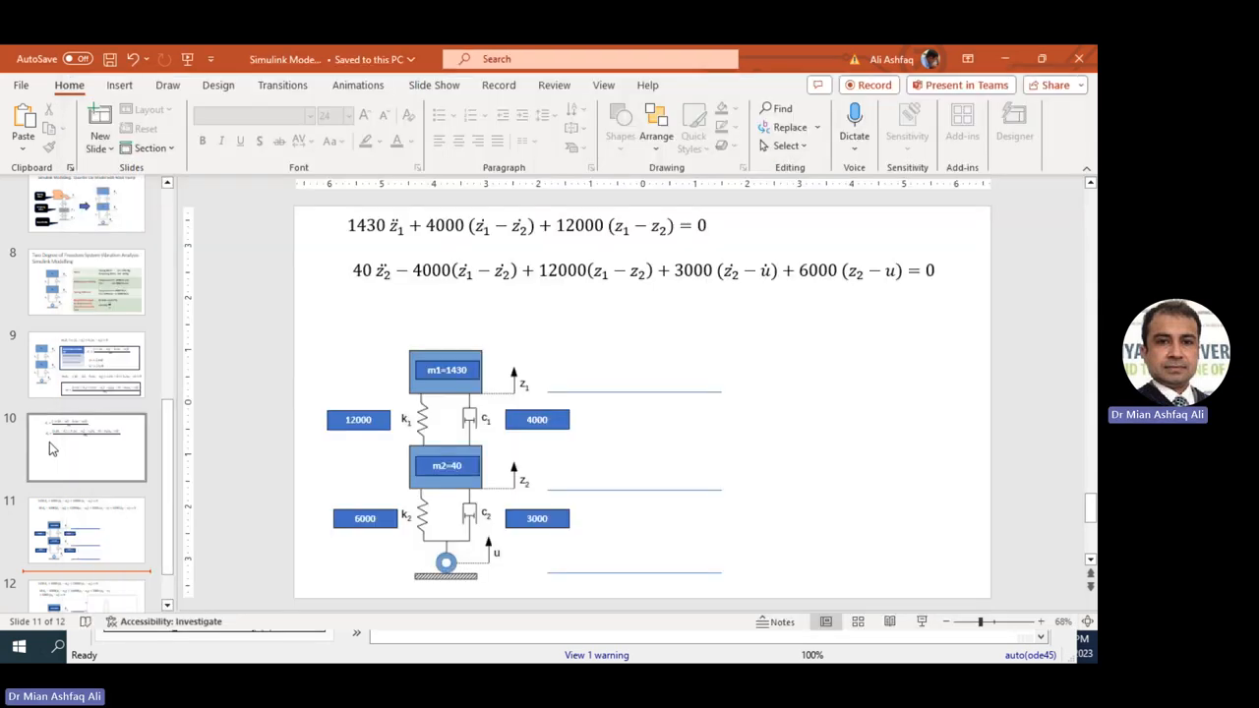
click(74, 592)
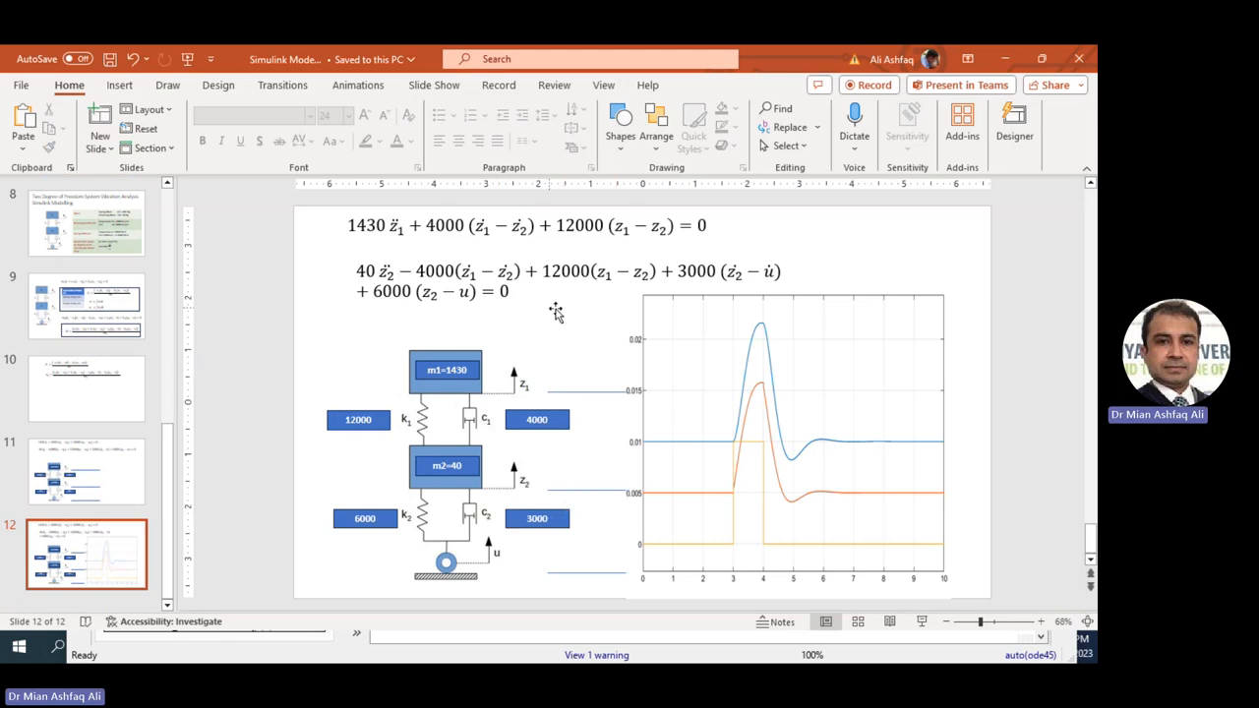